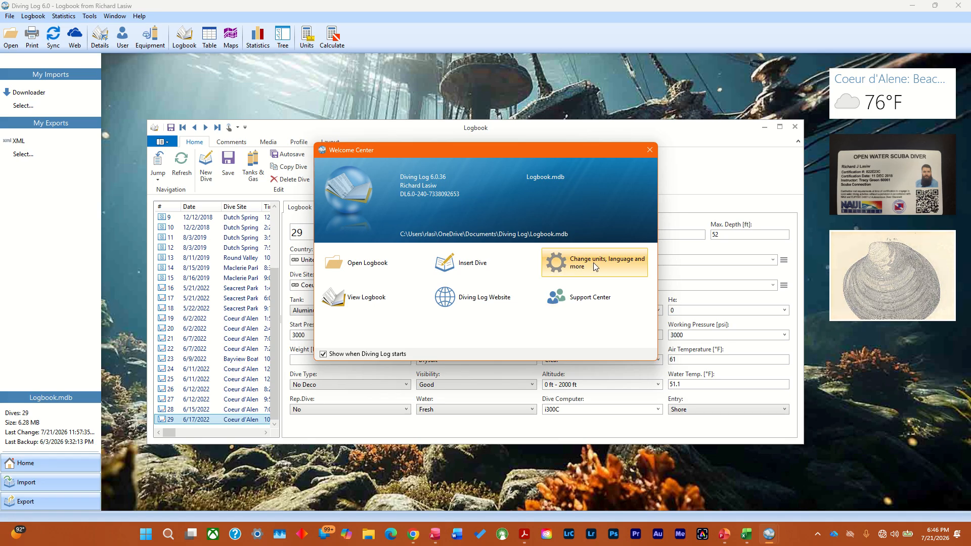
Step: Review the preferences for units and language, including the speed unit options, plus the appearance and dive list settings, and accept them
click(572, 264)
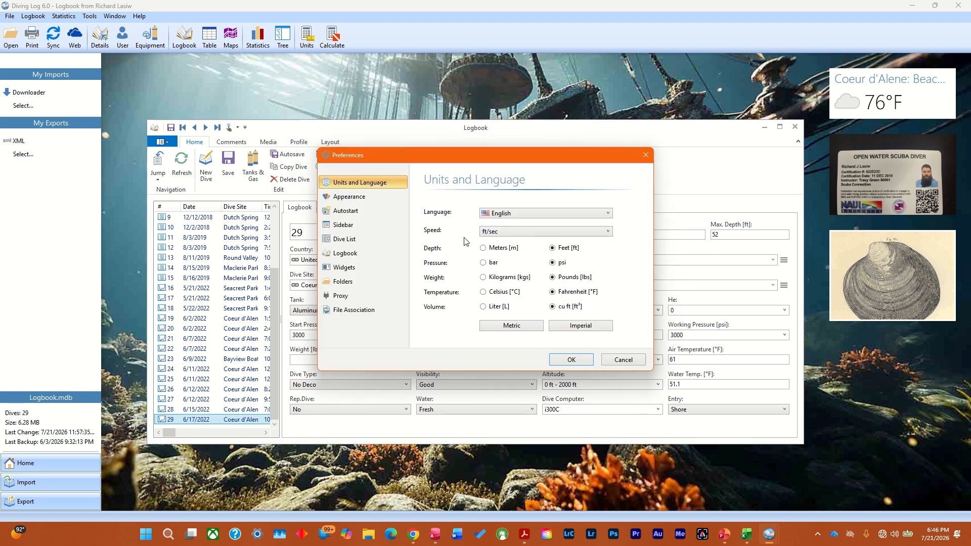
click(541, 233)
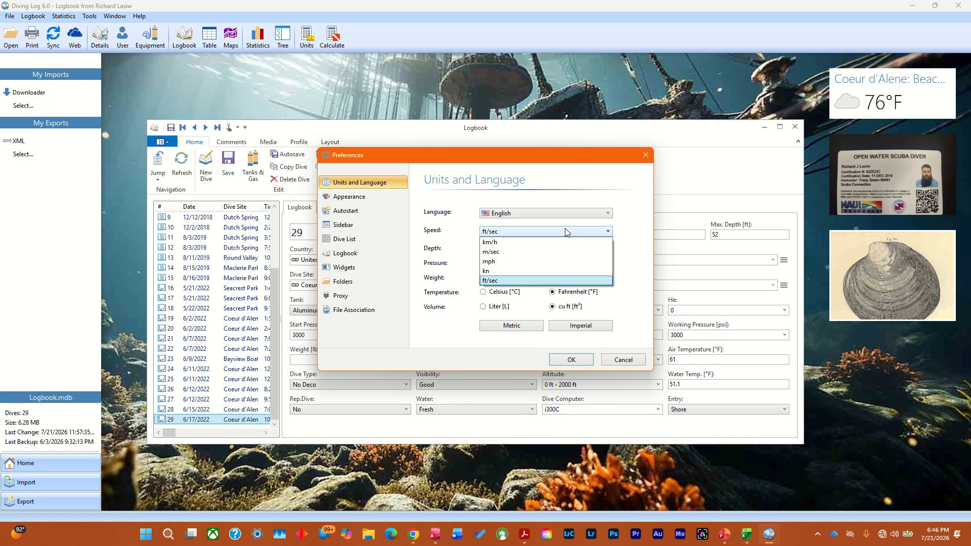
click(634, 216)
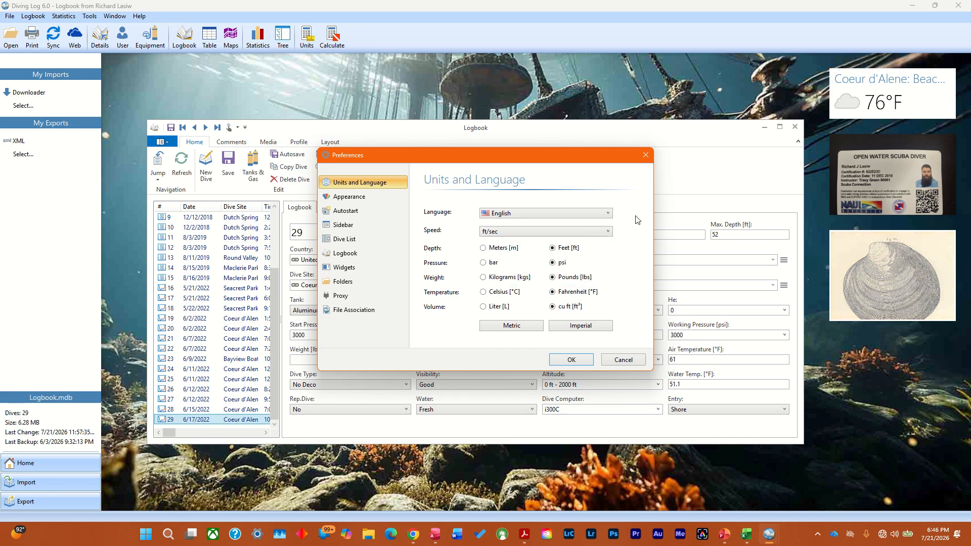
click(357, 199)
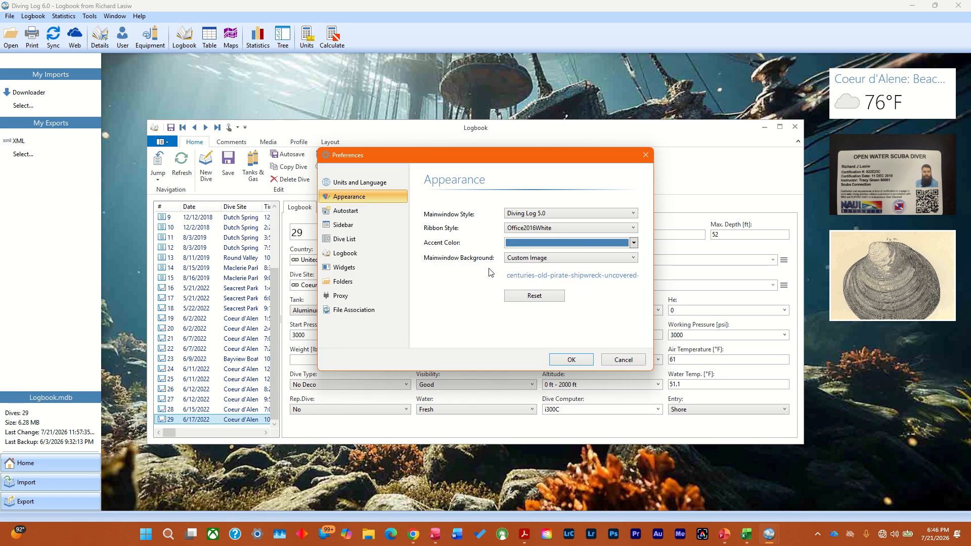
click(356, 239)
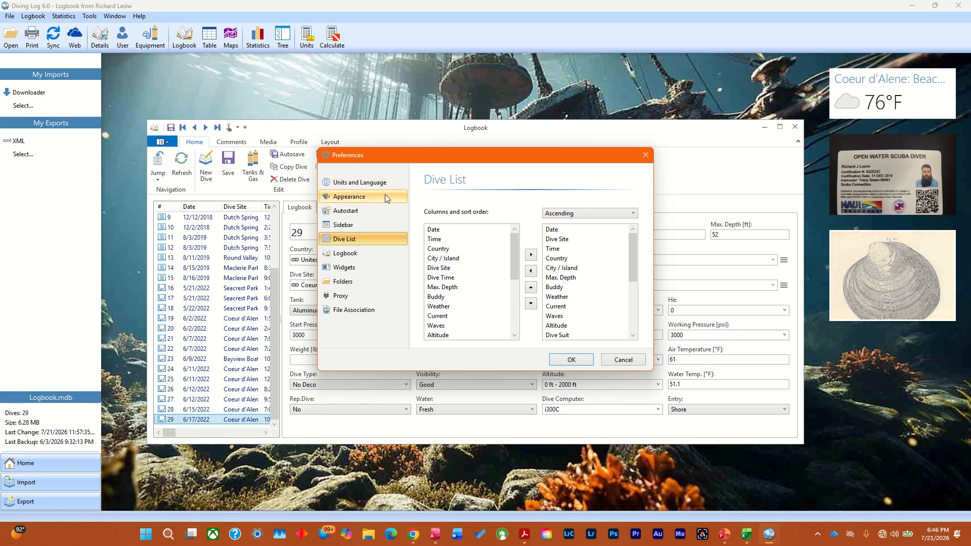
click(572, 360)
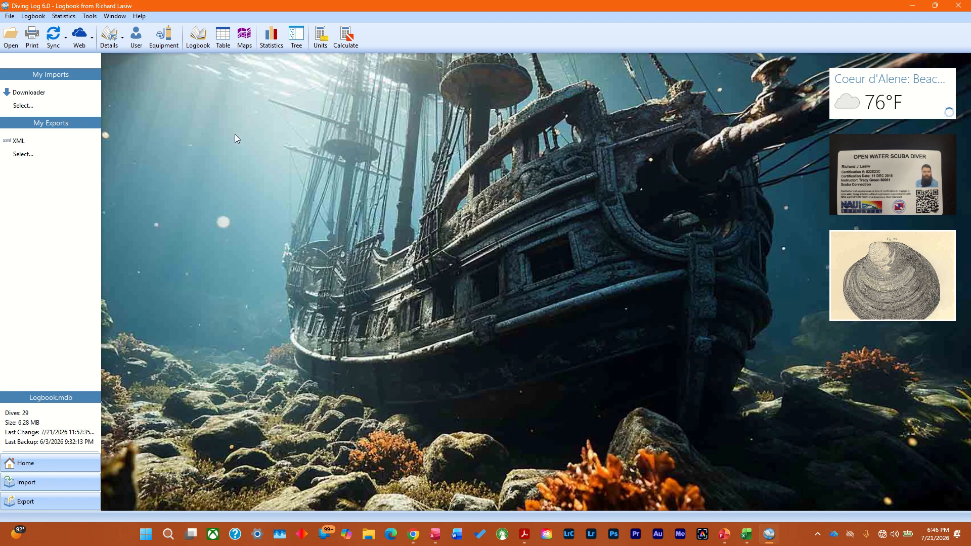
Step: Open the logbook and look through the full list of dive software formats available for import
click(198, 35)
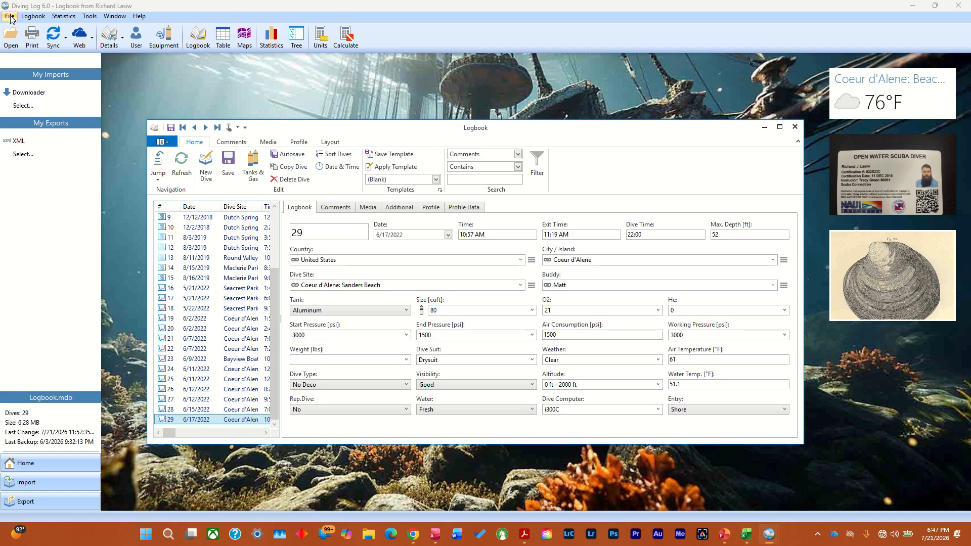
click(9, 17)
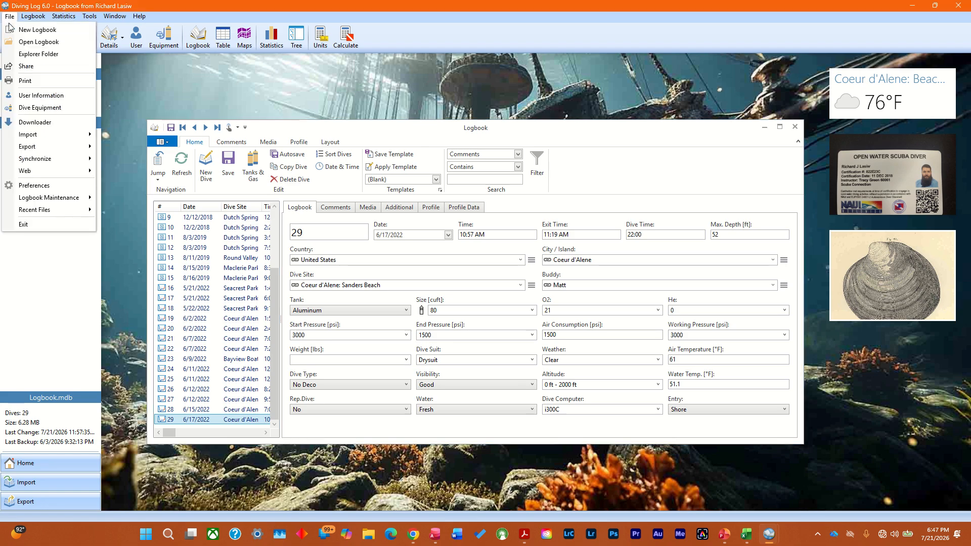
mouse_move(57, 140)
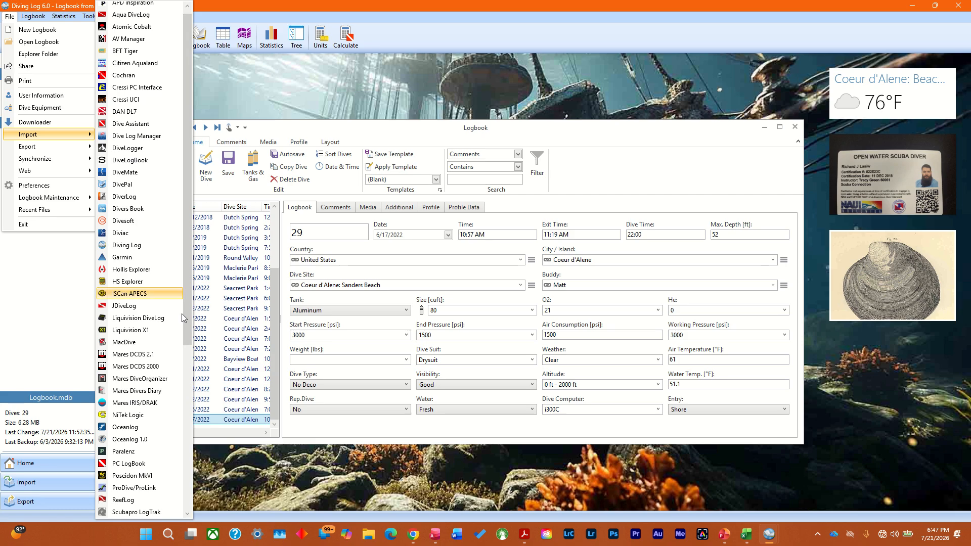
click(191, 402)
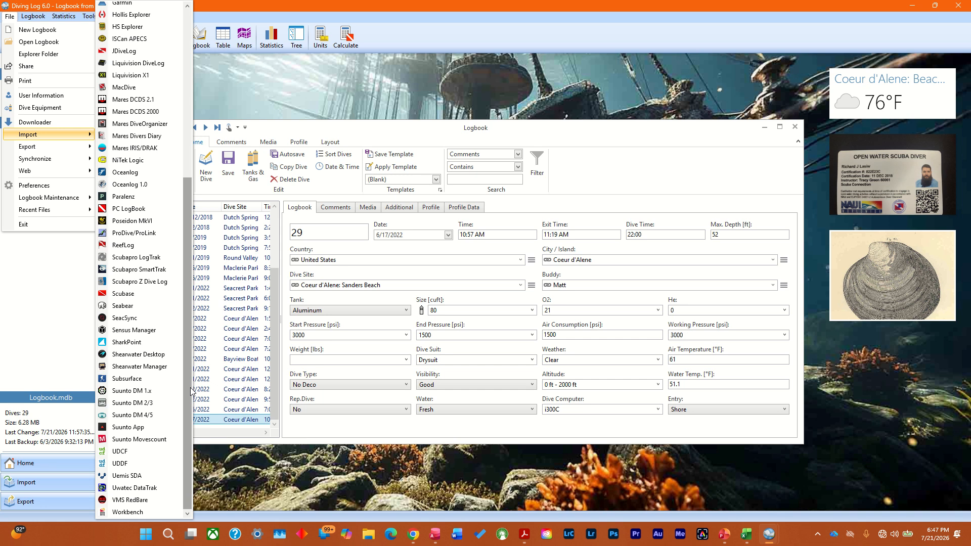
click(681, 166)
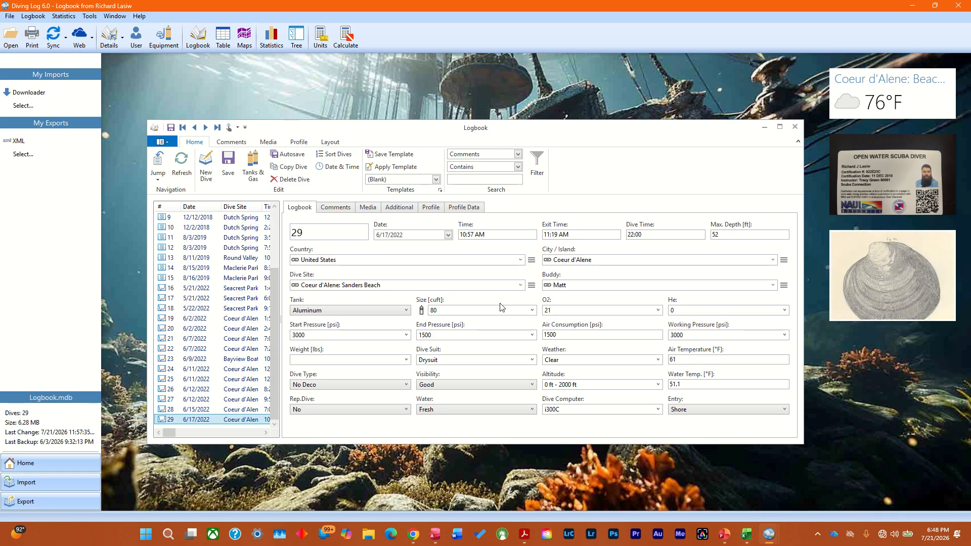
Step: Review the comments, media and additional information of dive 29, and check which detail categories are available
click(335, 209)
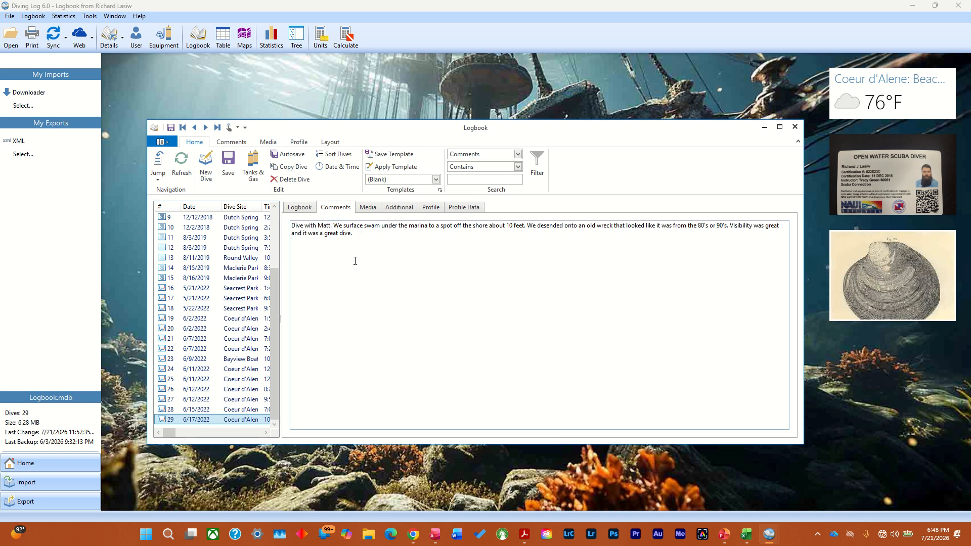
click(367, 208)
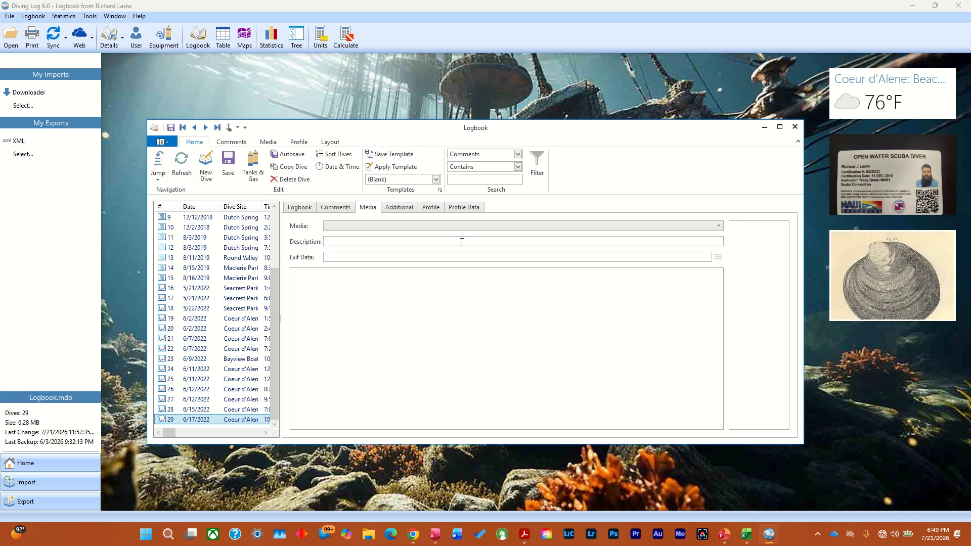
click(398, 209)
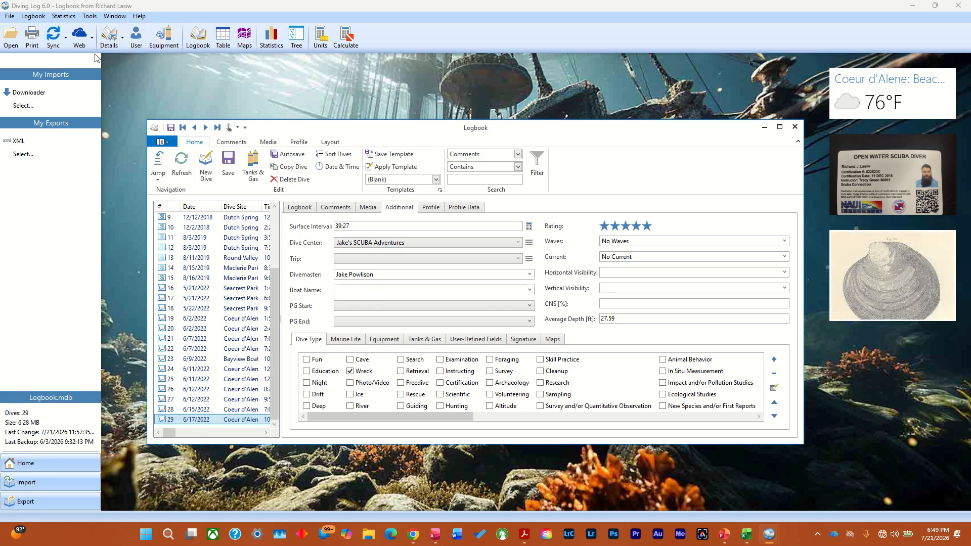
click(120, 40)
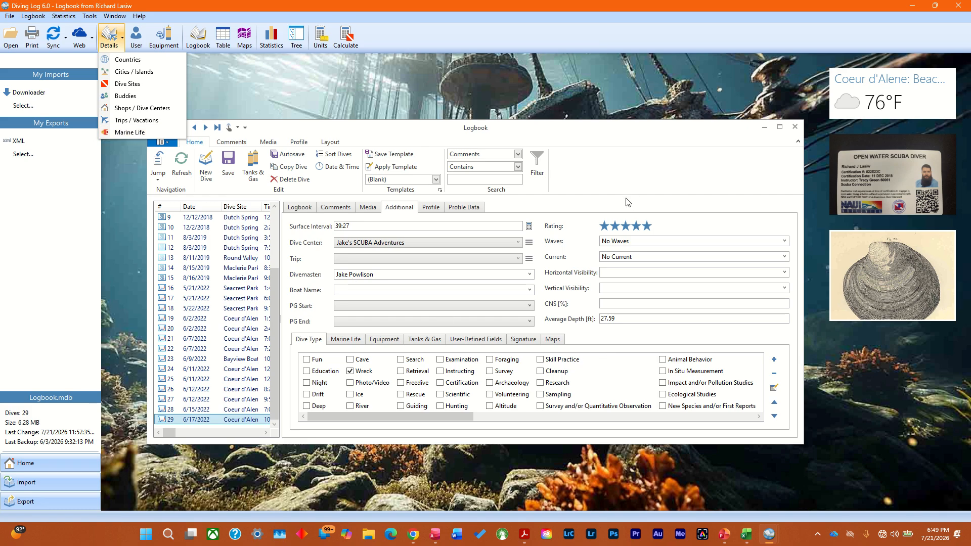
click(605, 209)
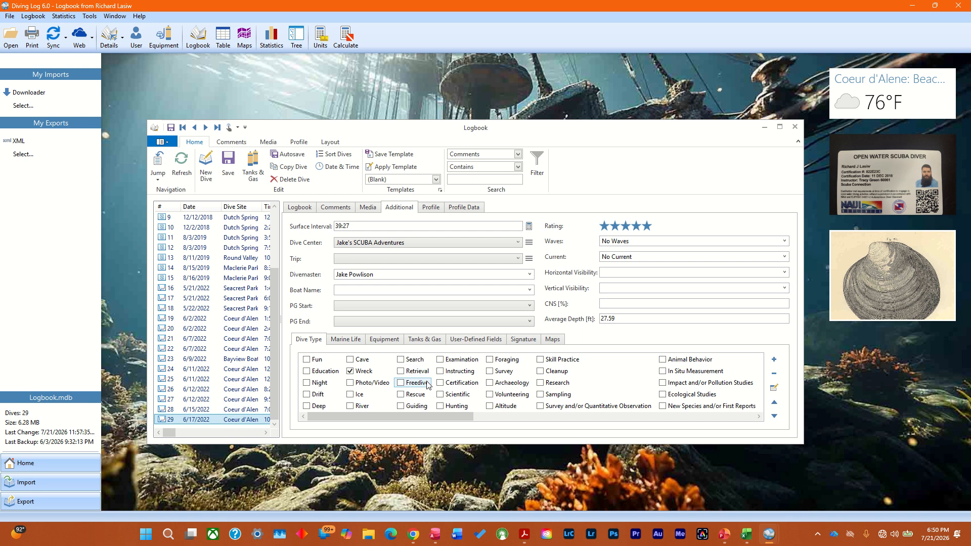
Step: Examine the prompt for adding a new dive type without adding one, and review dive 29's marine life and equipment
click(774, 359)
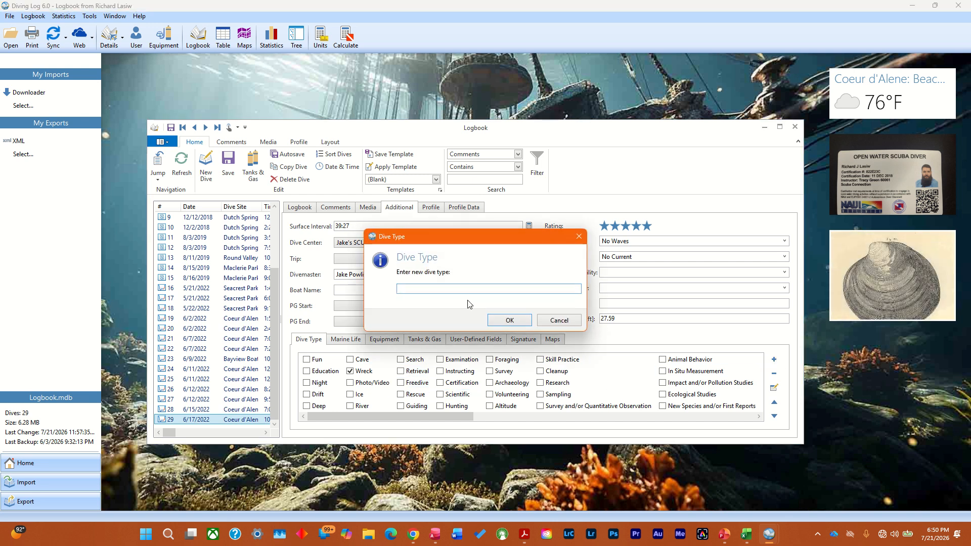
click(558, 321)
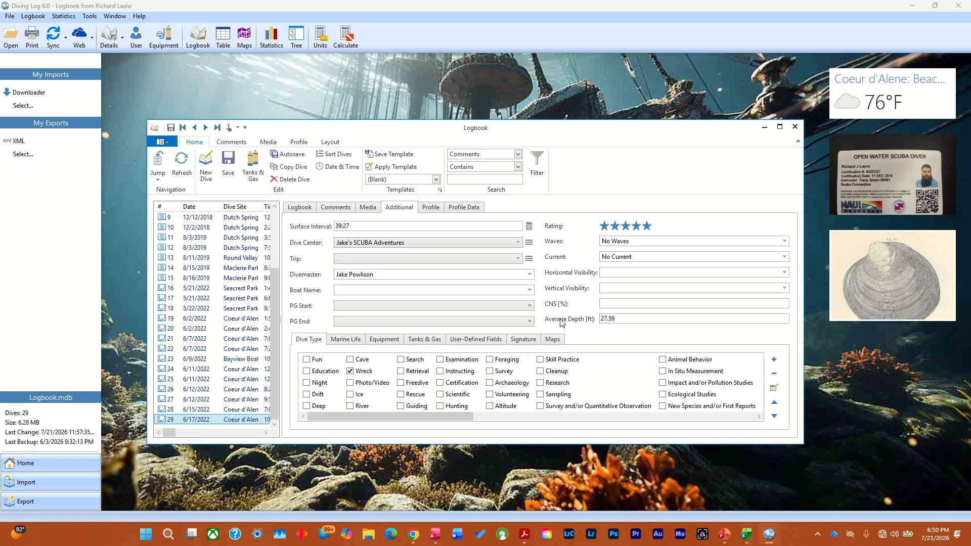
click(345, 340)
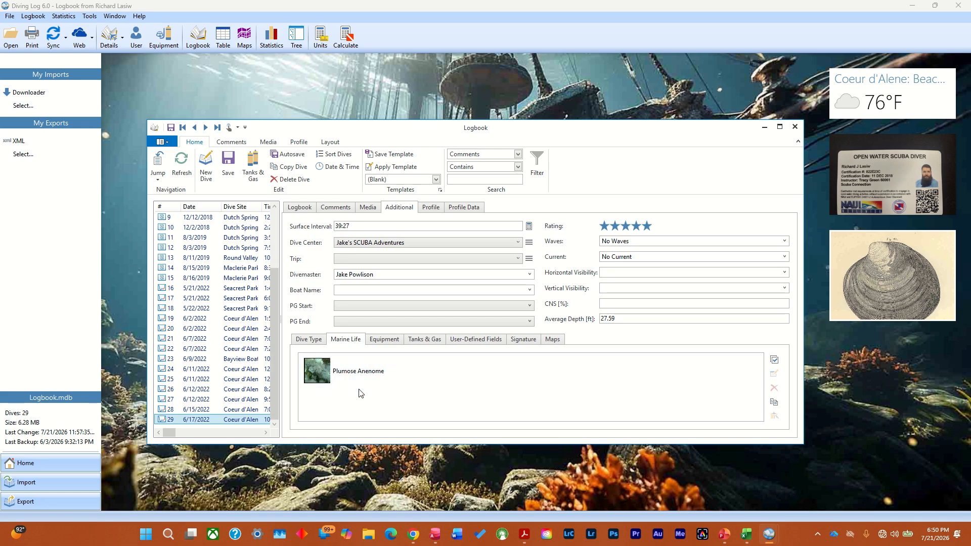
click(386, 343)
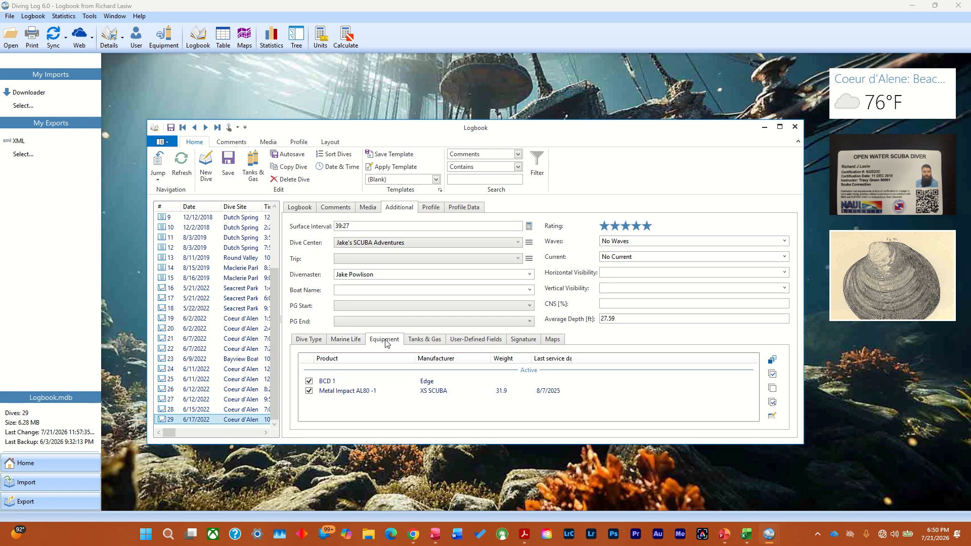
click(123, 44)
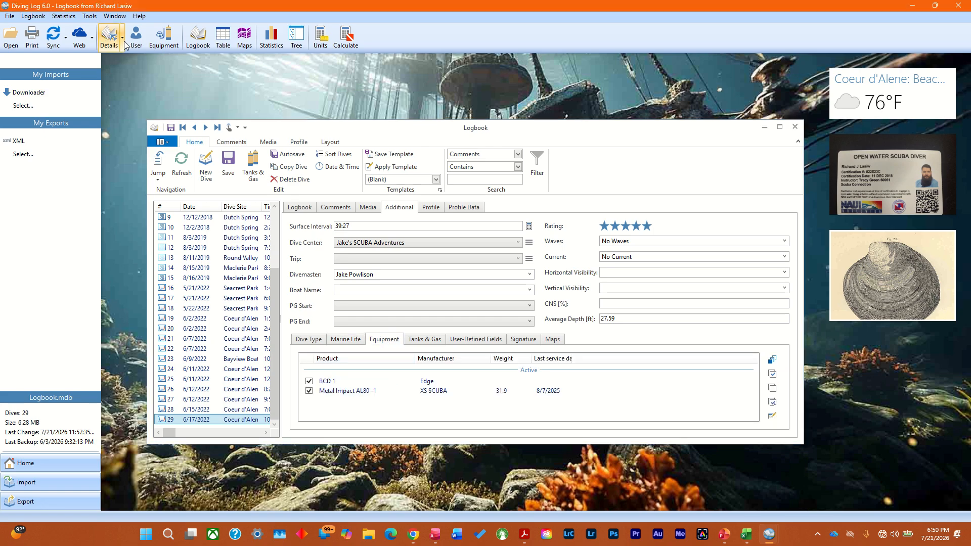
click(166, 46)
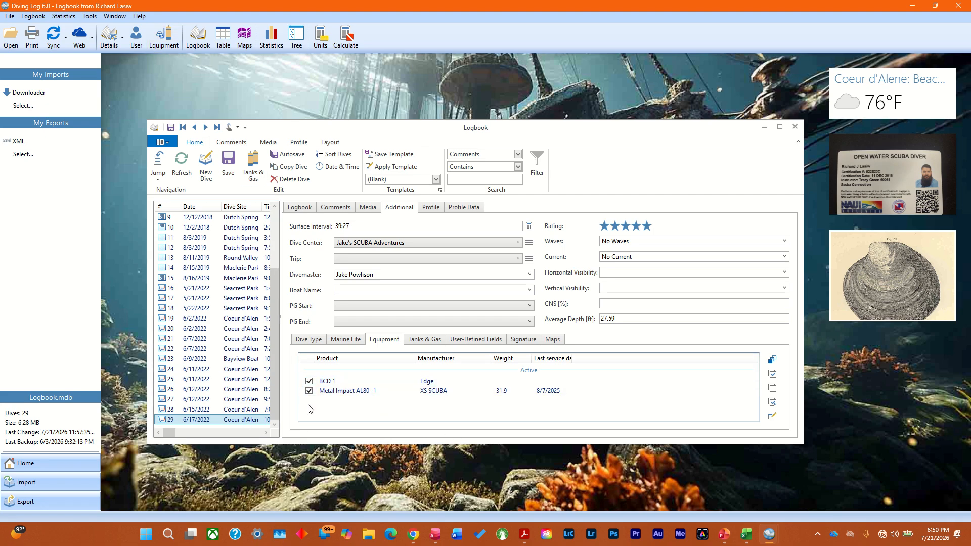
Step: Review the tanks and gas, user-defined fields, signature and map recorded for dive 29
click(429, 342)
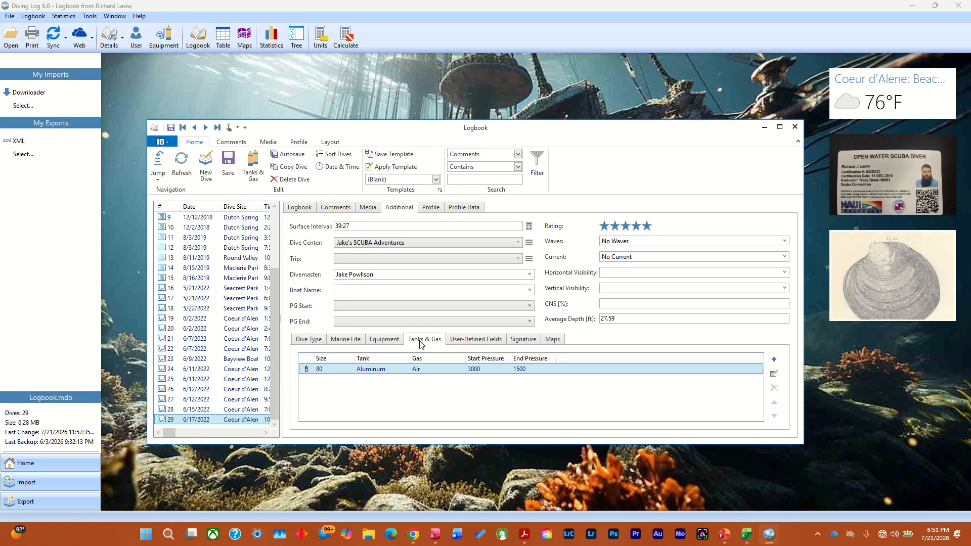
click(475, 343)
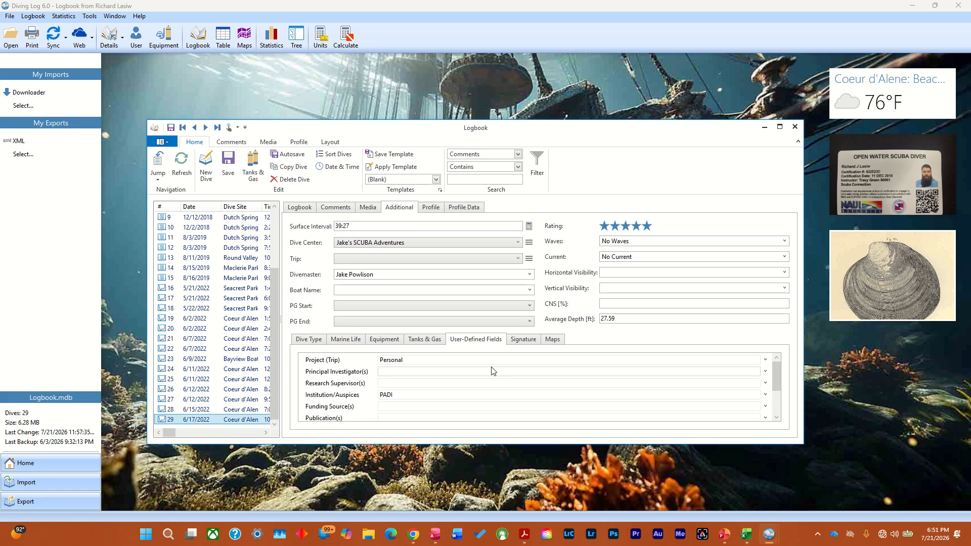
click(531, 344)
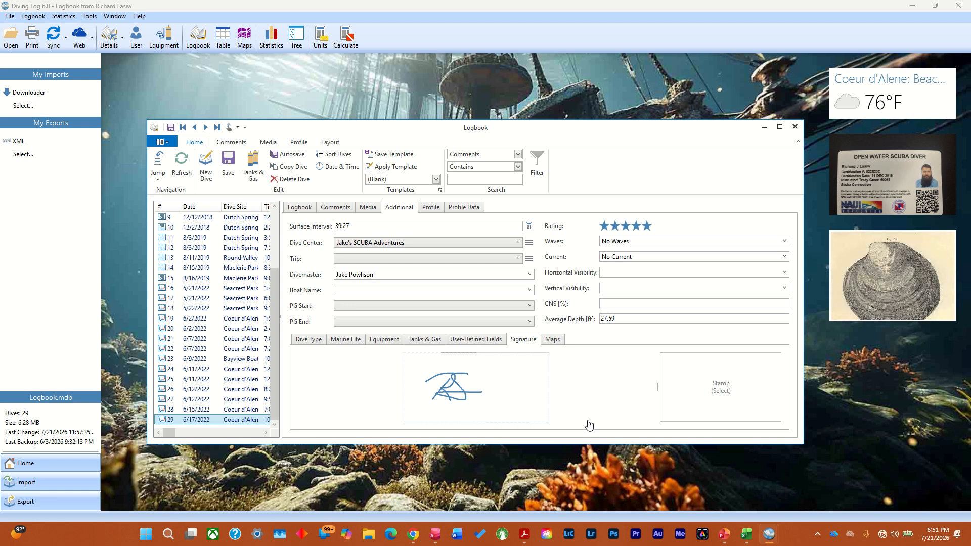
click(554, 341)
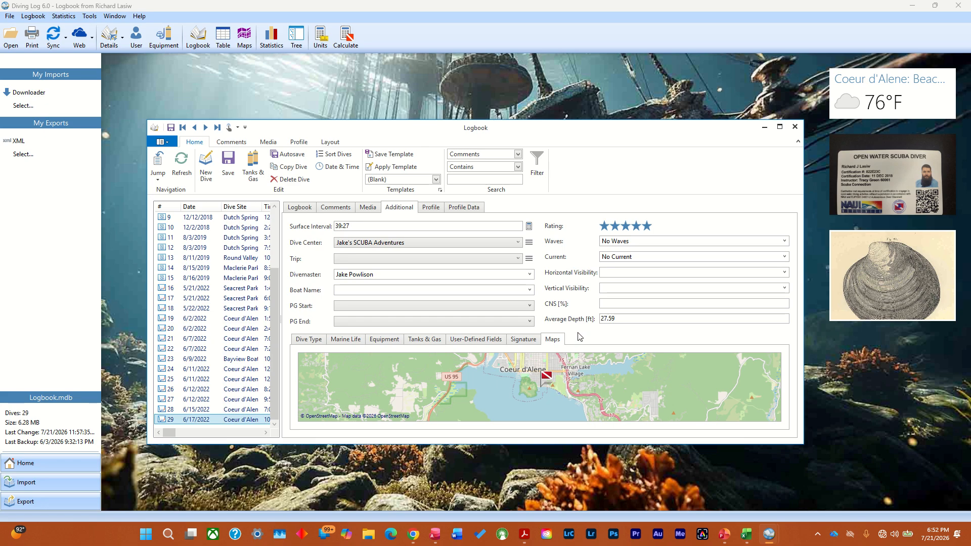
Step: Examine dive 29's depth profile graph and profile data table, and return to its main logbook entry
click(427, 209)
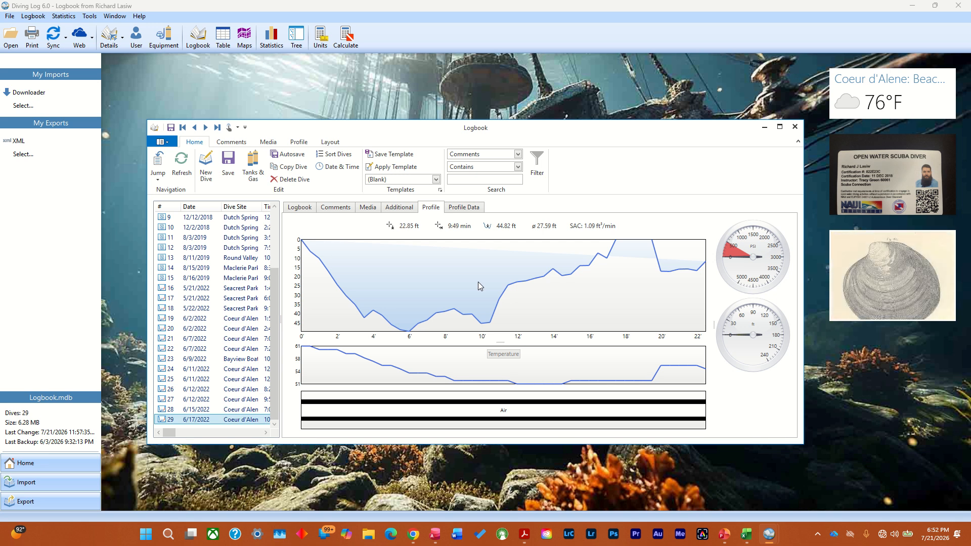
click(466, 209)
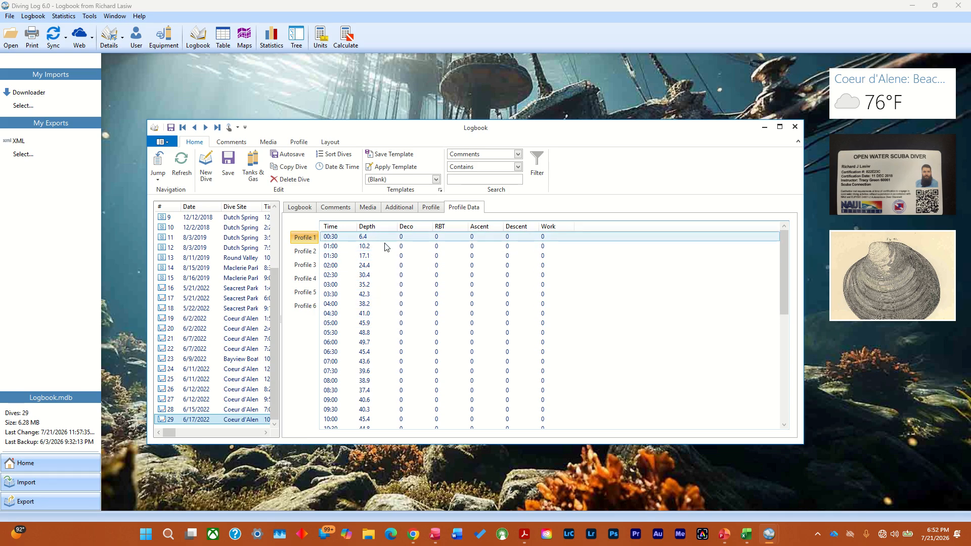
click(300, 210)
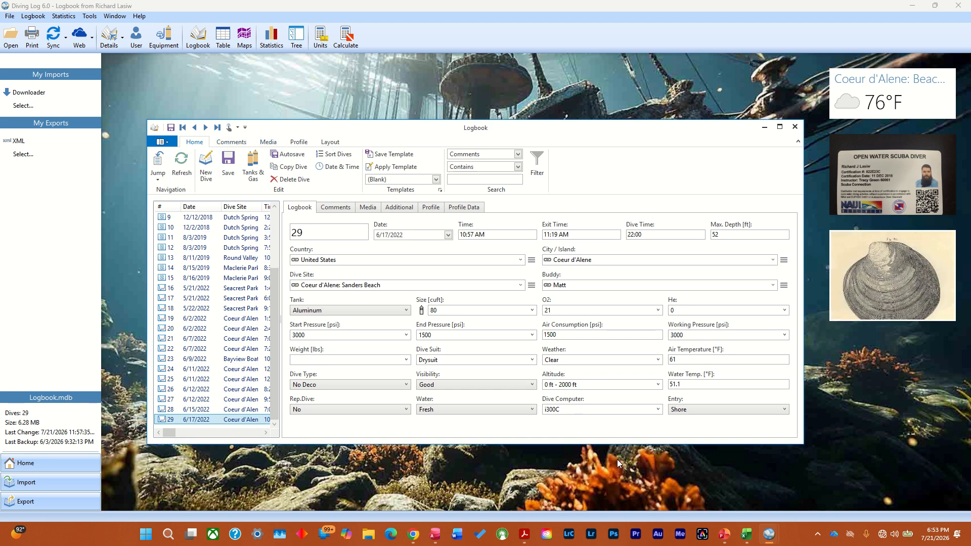
Step: Open the dive site details and review the name, coordinates, rating, depth, water, altitude and difficulty fields of Bayview Boat Launch
click(123, 39)
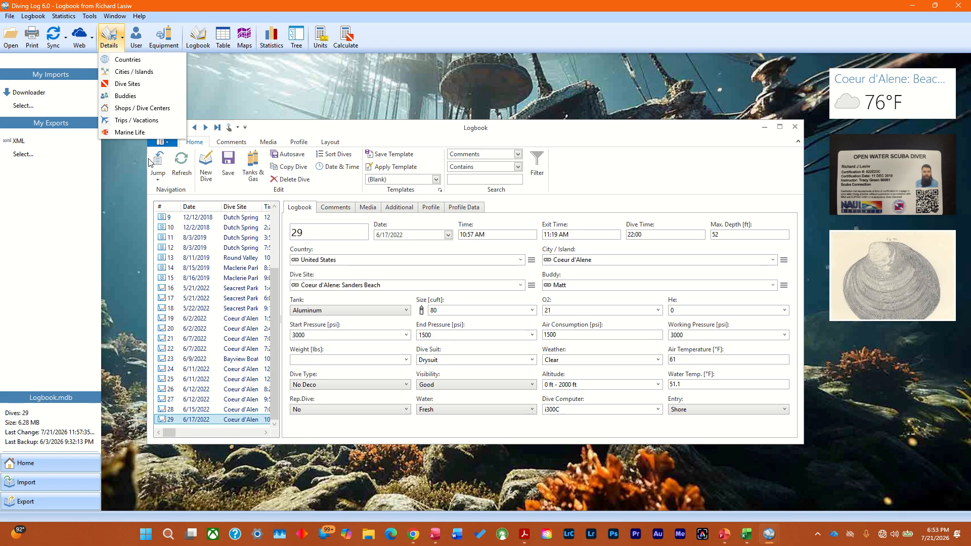
click(155, 84)
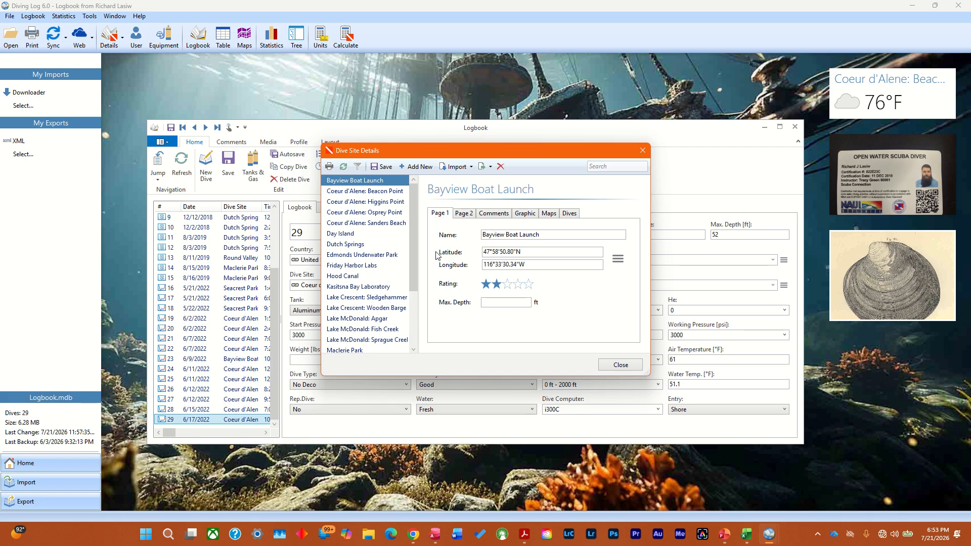
scroll(407, 293, down, 3)
scroll(408, 293, up, 3)
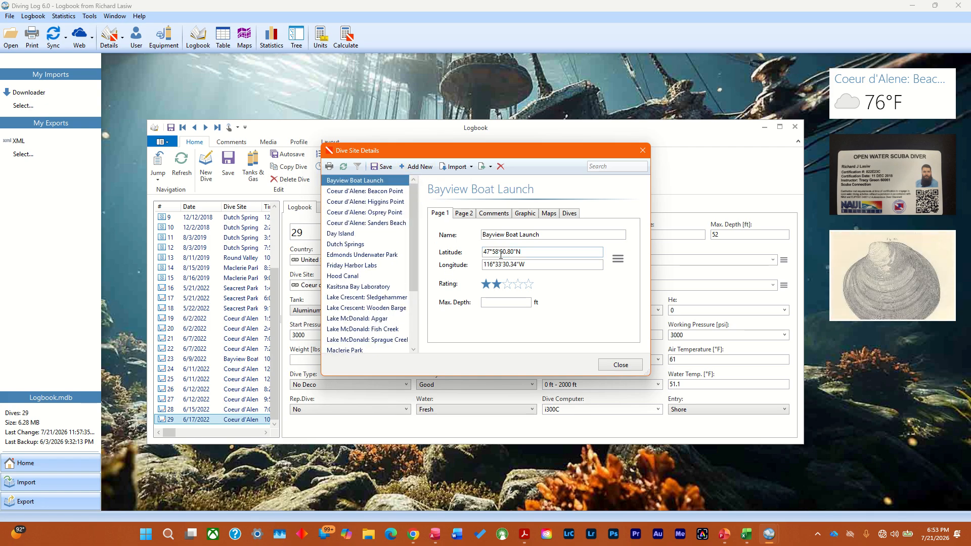
click(462, 214)
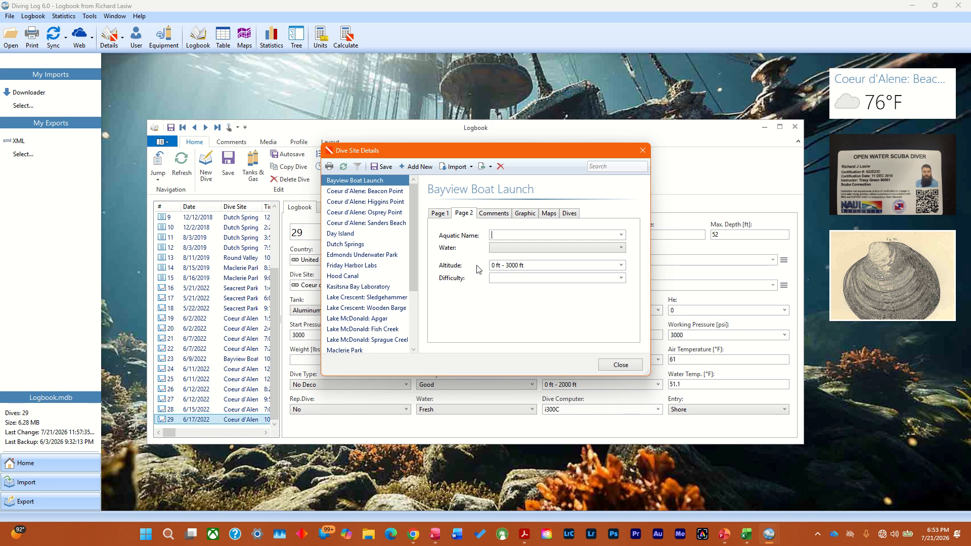
Step: Review the comments, graphic, map and logged dives of Bayview Boat Launch, and return to its first page
click(493, 214)
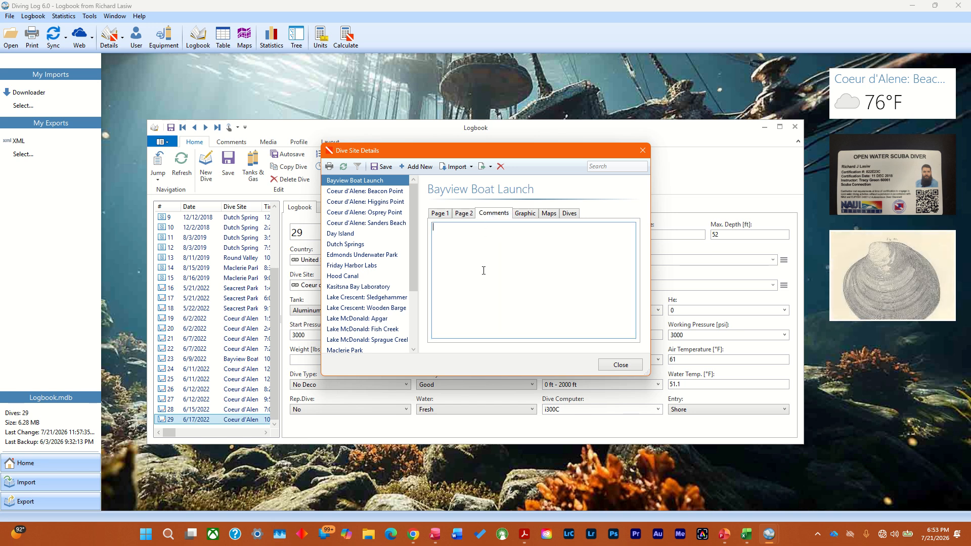
click(525, 214)
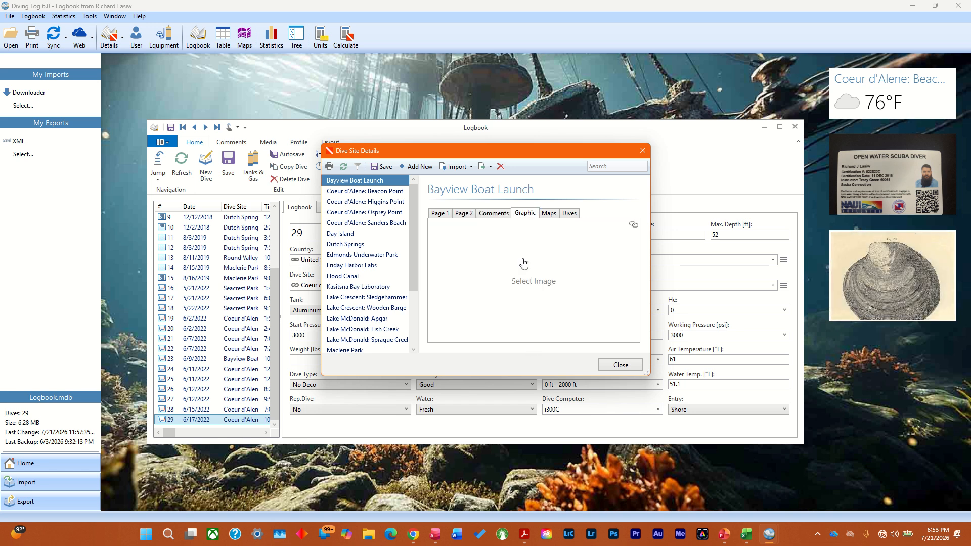
click(553, 215)
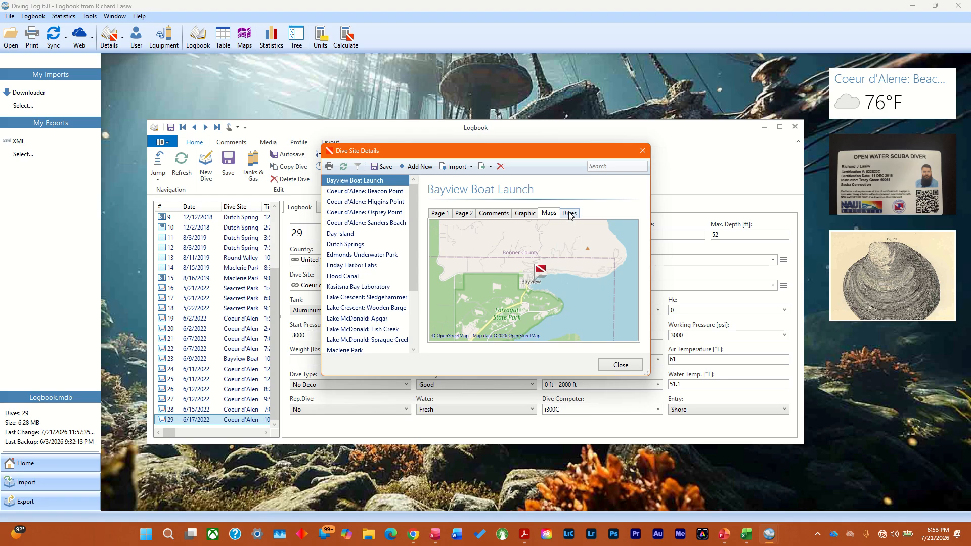
click(569, 215)
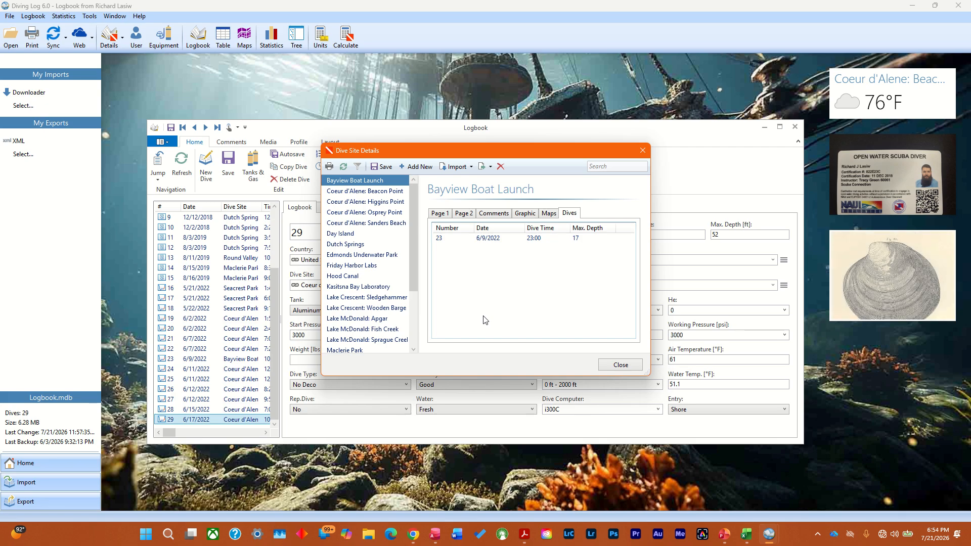
click(439, 214)
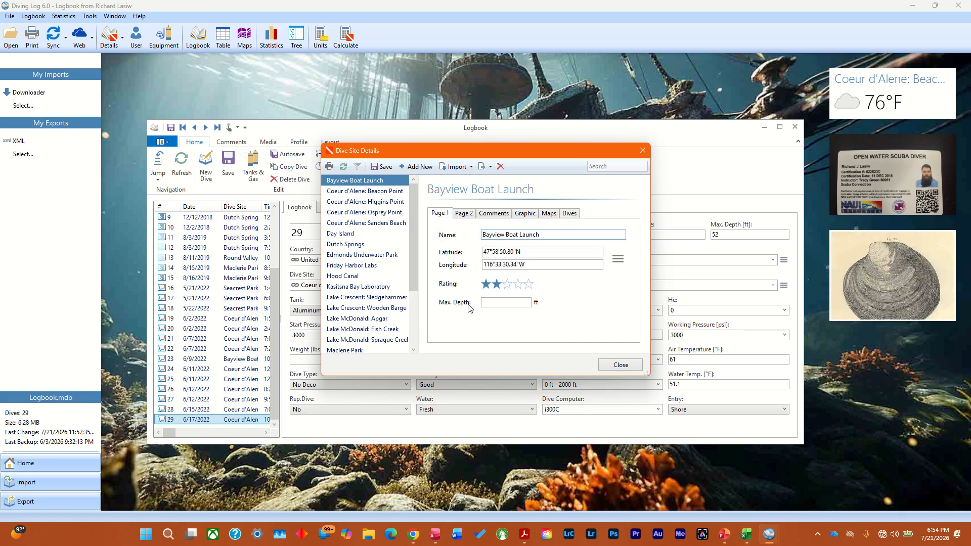
Step: Check which import sources are offered for dive sites, and close the dive site details
click(473, 167)
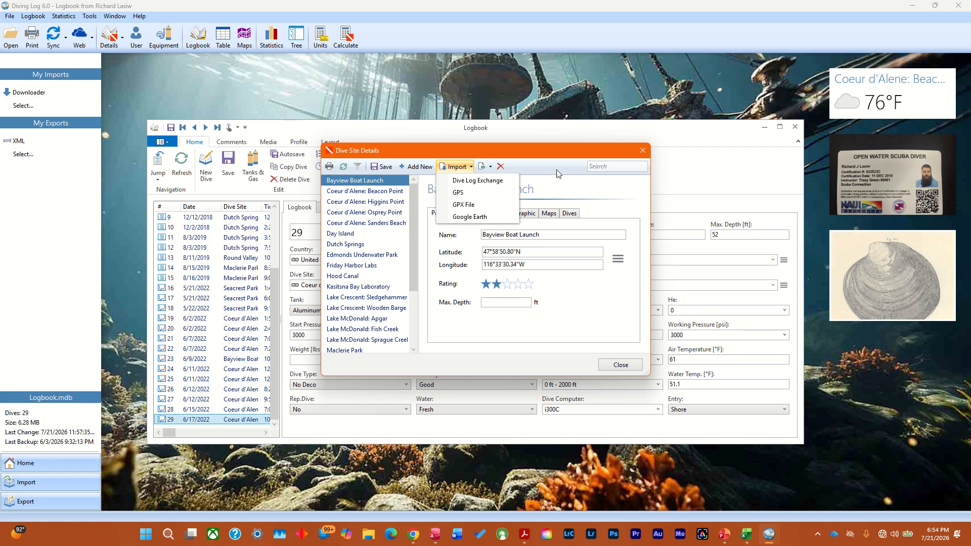
click(528, 150)
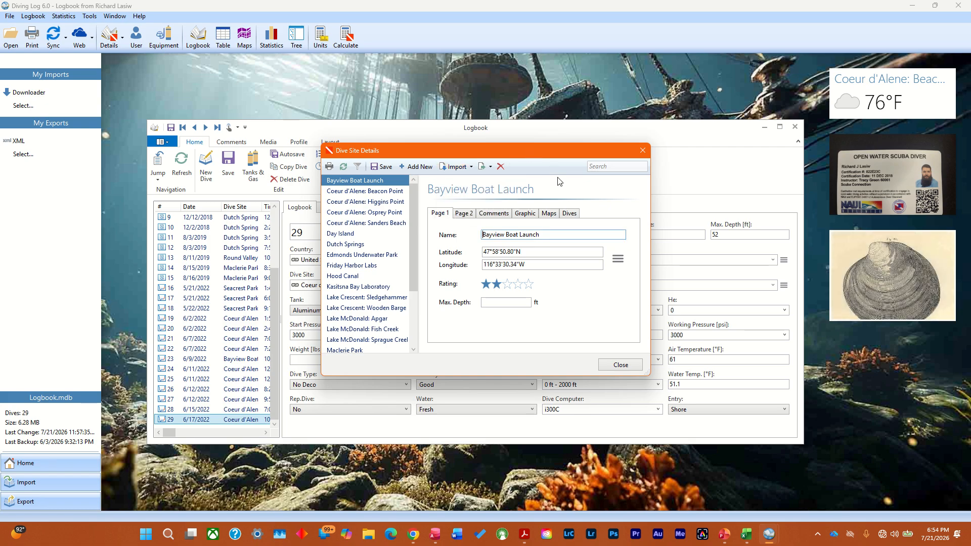
click(643, 150)
Step: Open the buddy details and review the first buddy's address, contact, comments and dives pages
click(123, 39)
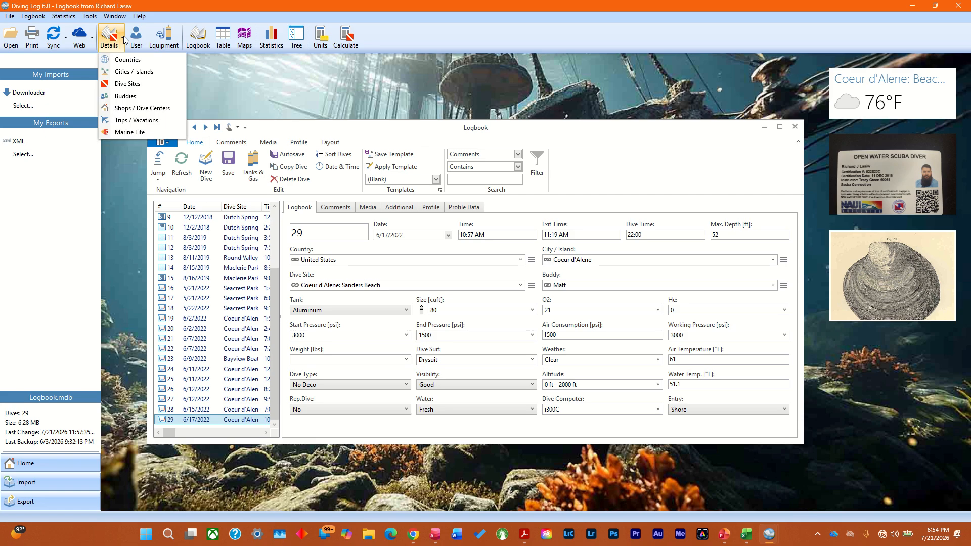
click(129, 96)
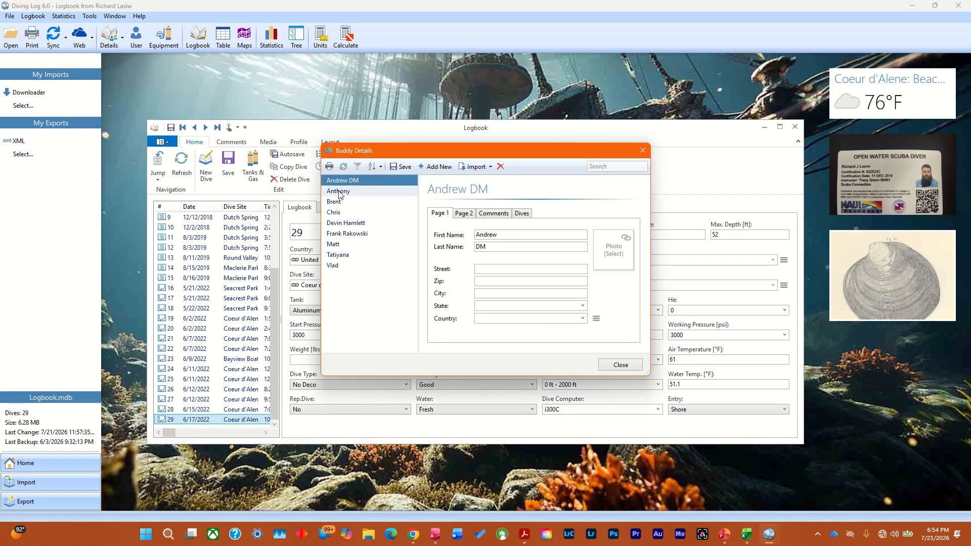
click(461, 215)
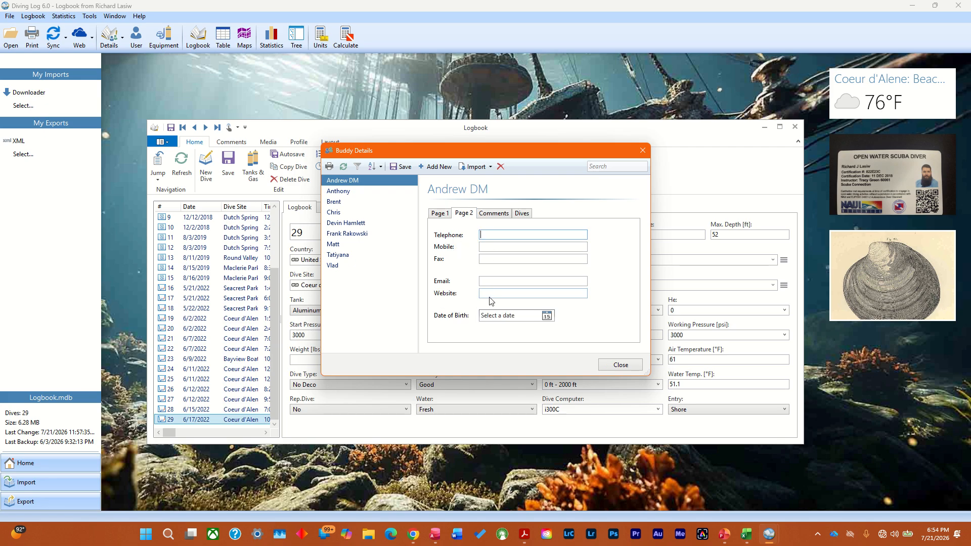
click(499, 214)
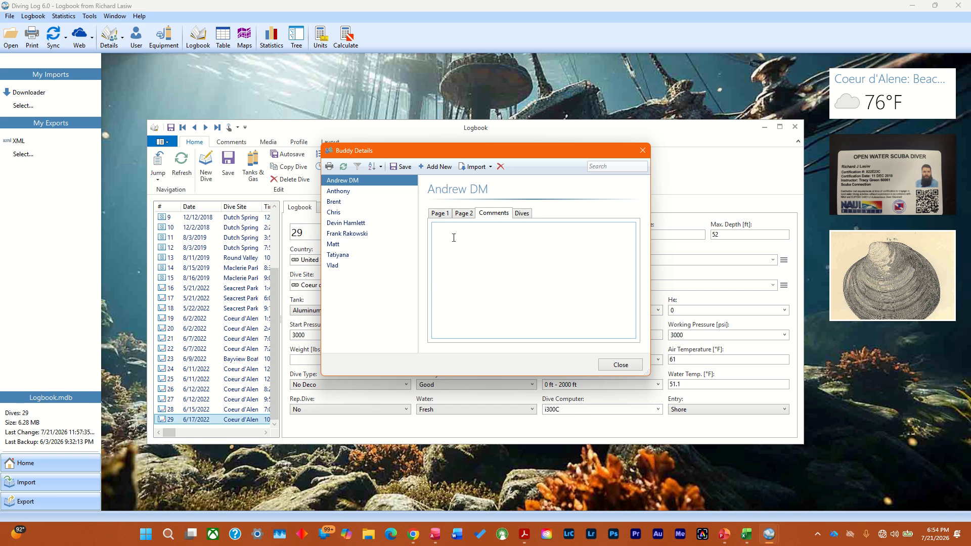
click(523, 214)
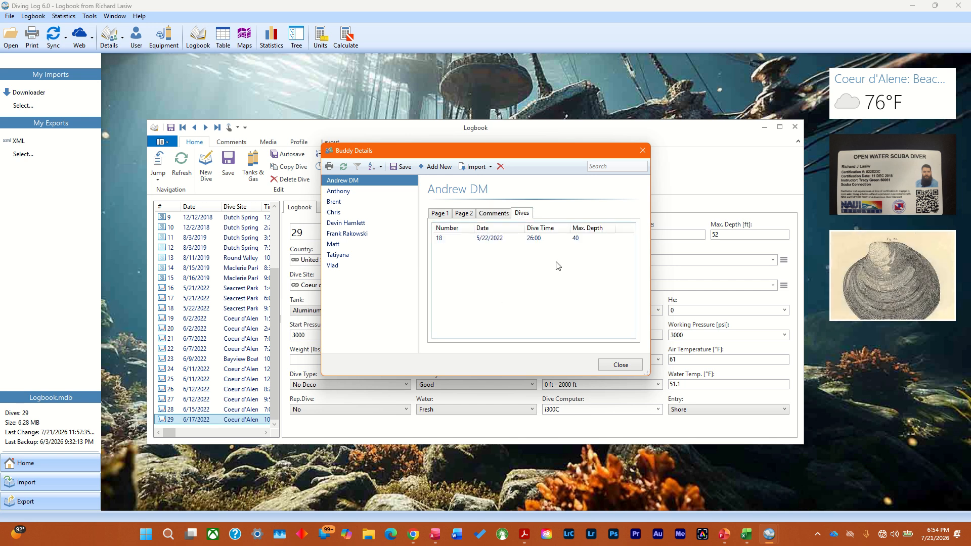
click(444, 216)
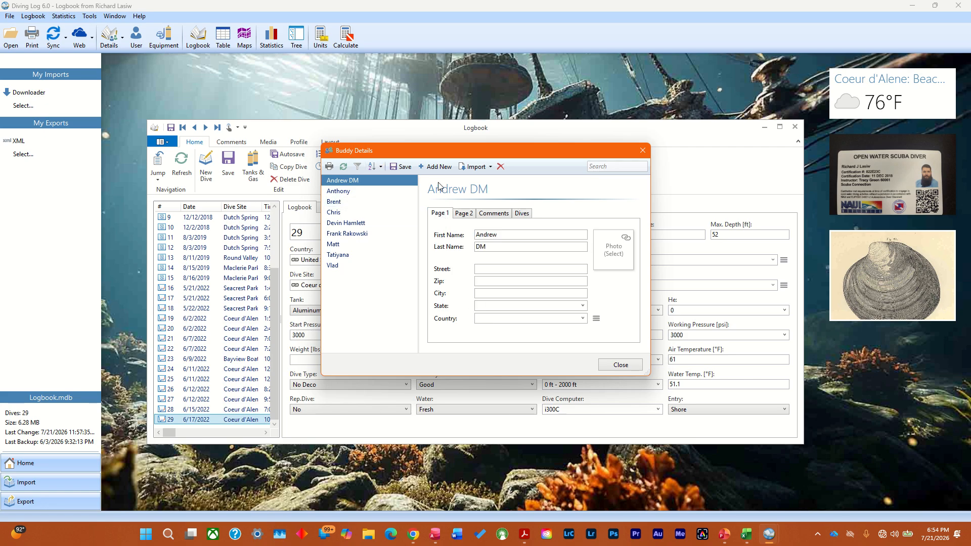
Step: Check which import format is offered for buddies, and close the buddy details
click(490, 167)
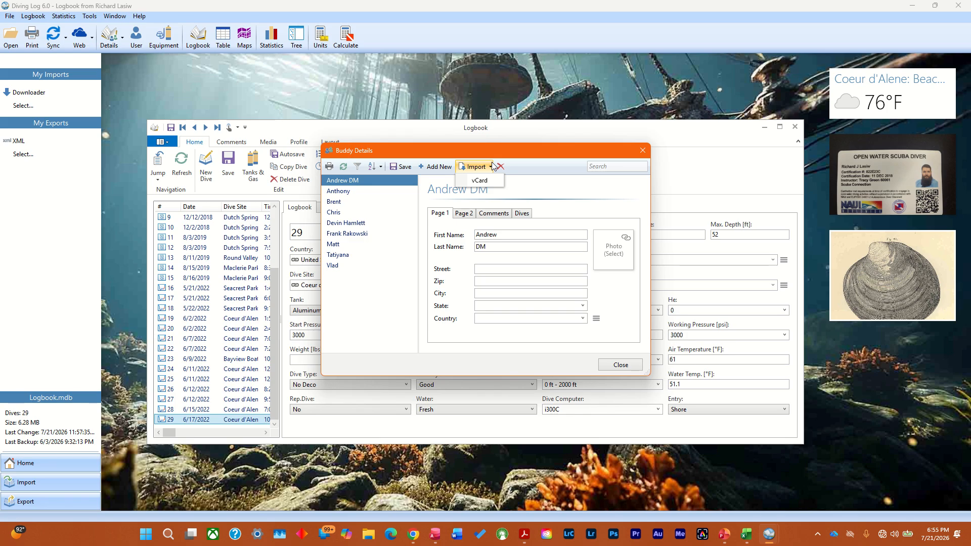
click(538, 174)
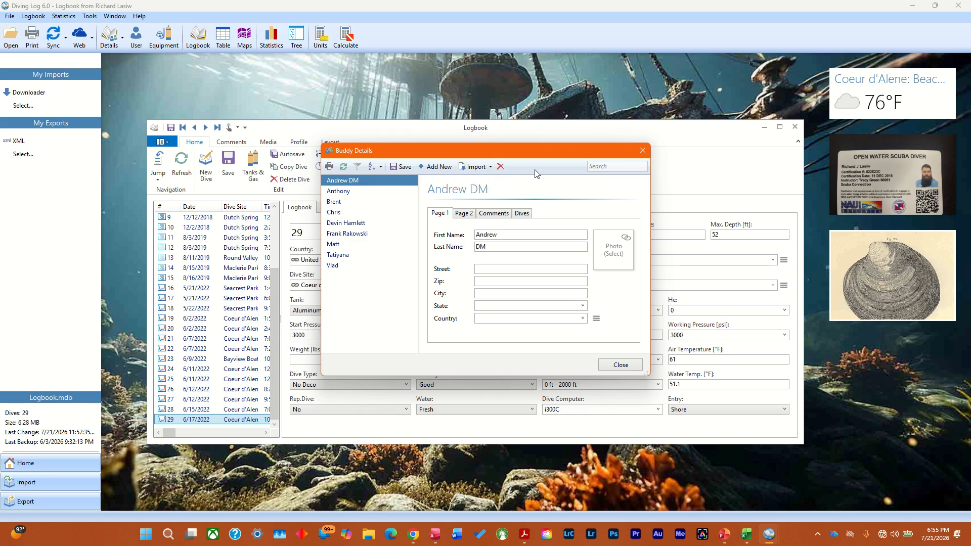
click(642, 151)
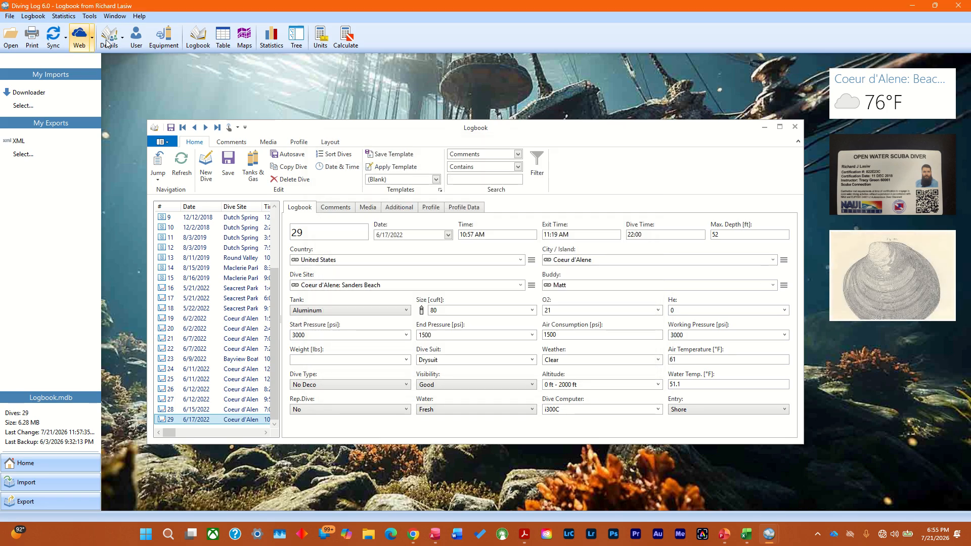
Step: Open the shops and dive centers details and look over the list of stored entries
click(123, 40)
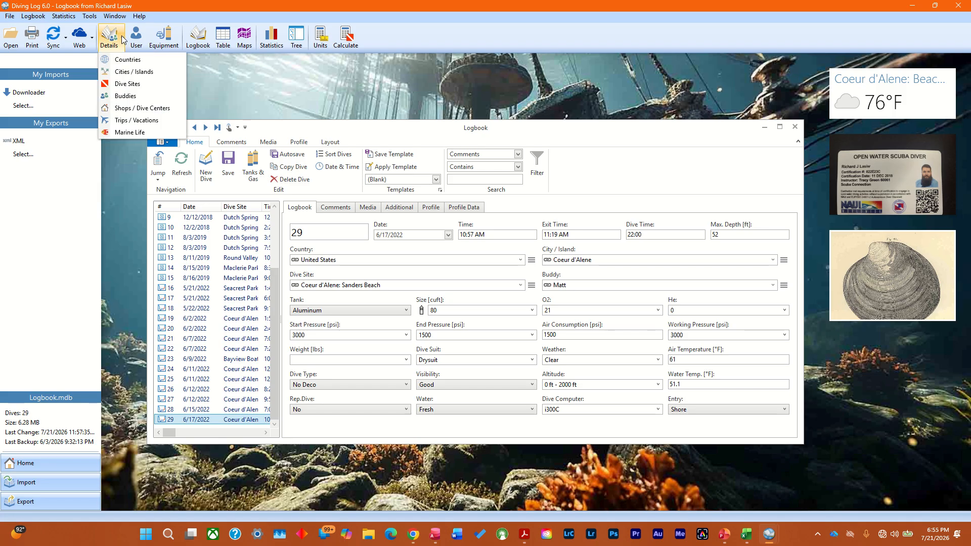
click(133, 109)
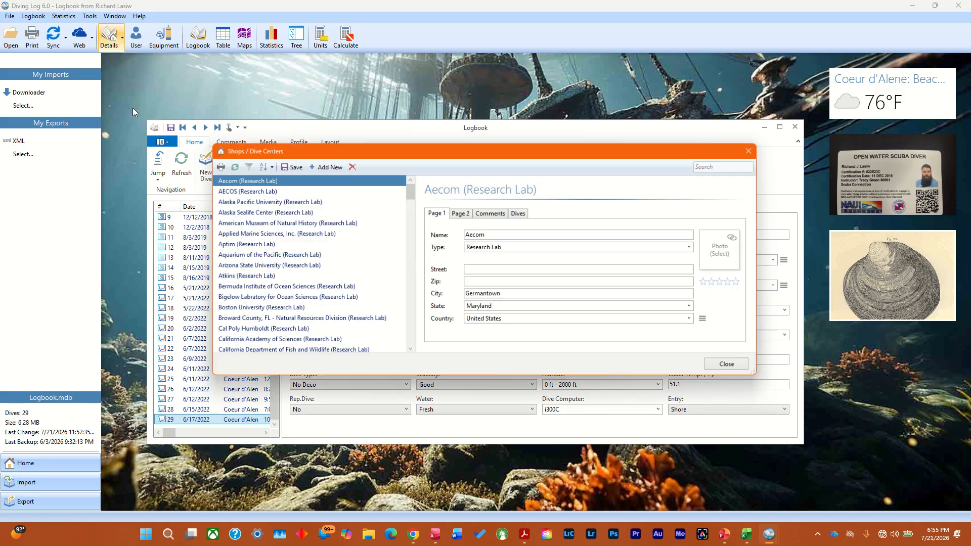
mouse_move(411, 187)
mouse_down()
mouse_move(417, 336)
mouse_move(418, 182)
mouse_move(413, 353)
mouse_move(419, 177)
mouse_up()
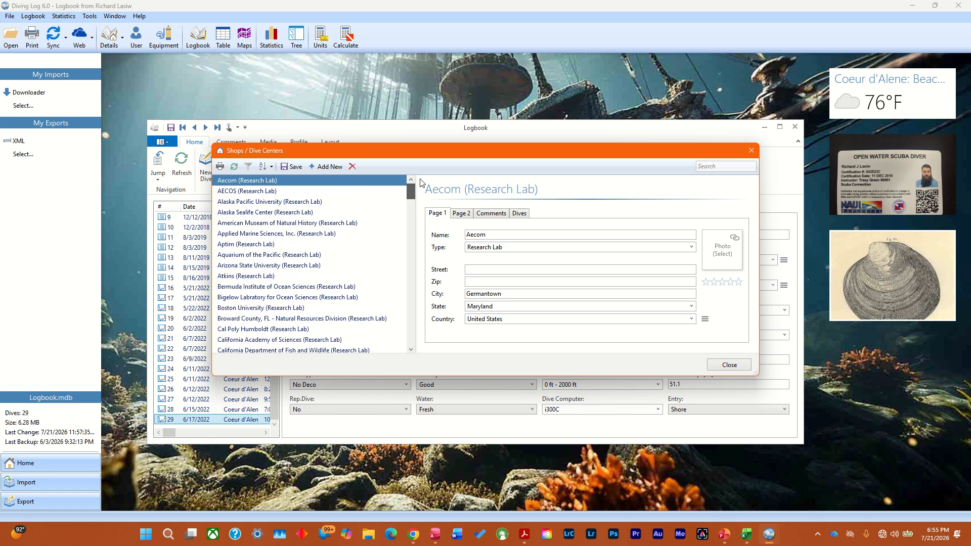
Step: Add a blank shop record to examine its address, contact and dives fields, and delete it before closing the shops and dive centers details
click(321, 167)
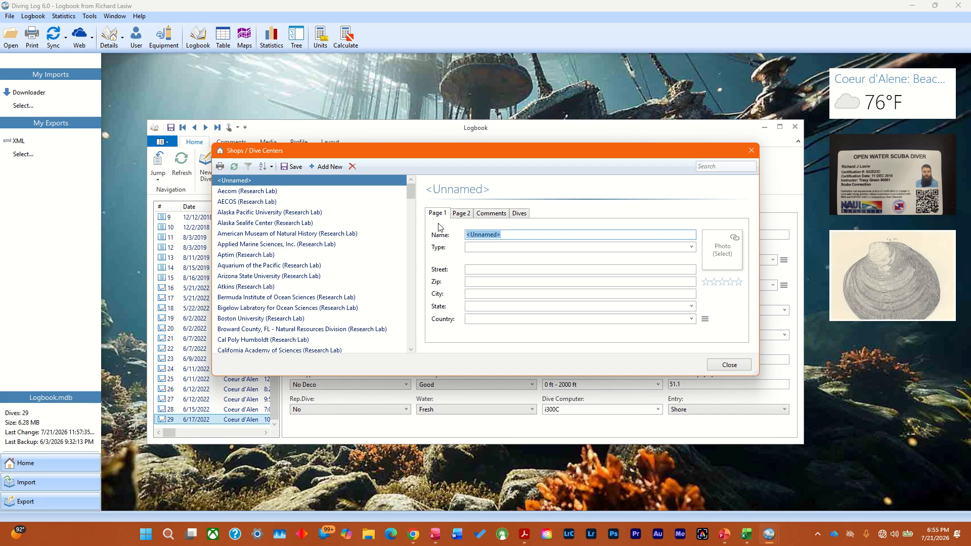
click(461, 213)
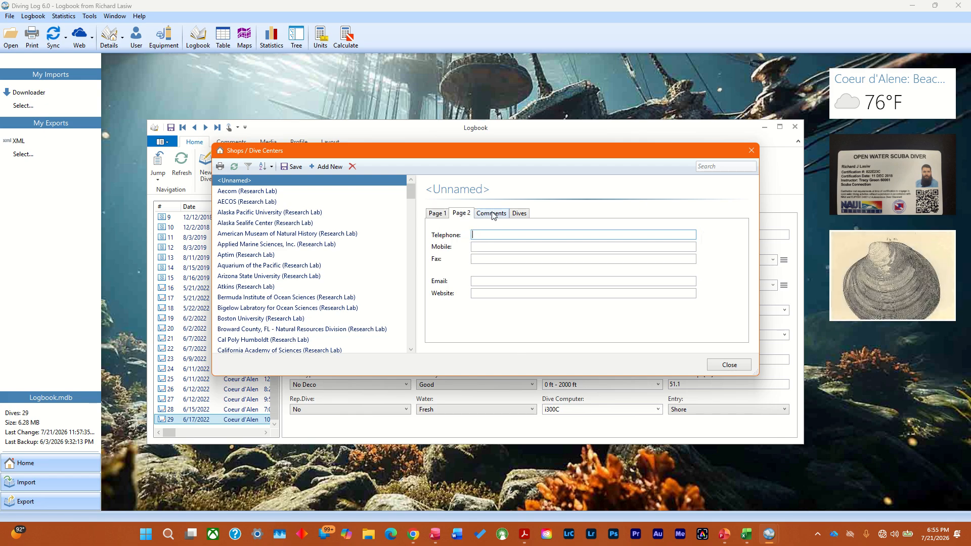
click(520, 214)
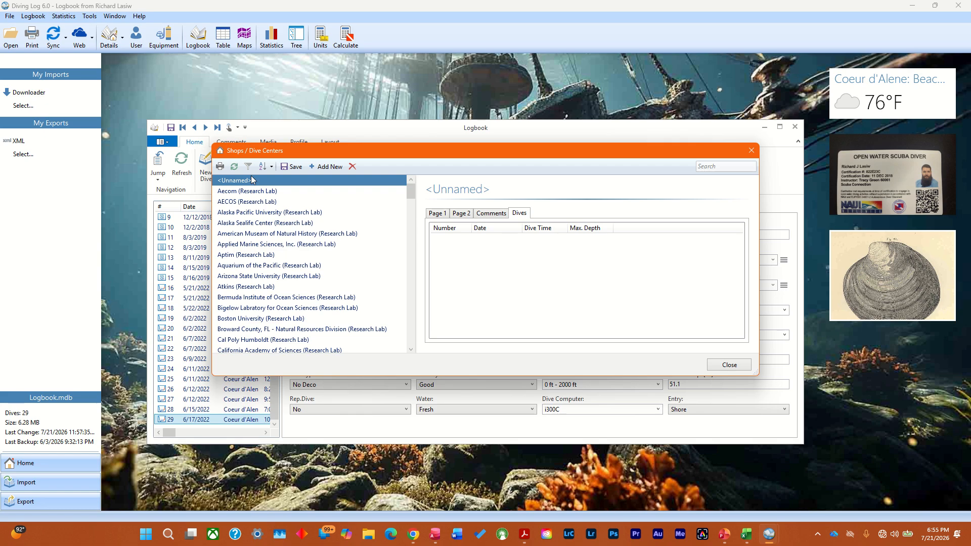
click(352, 167)
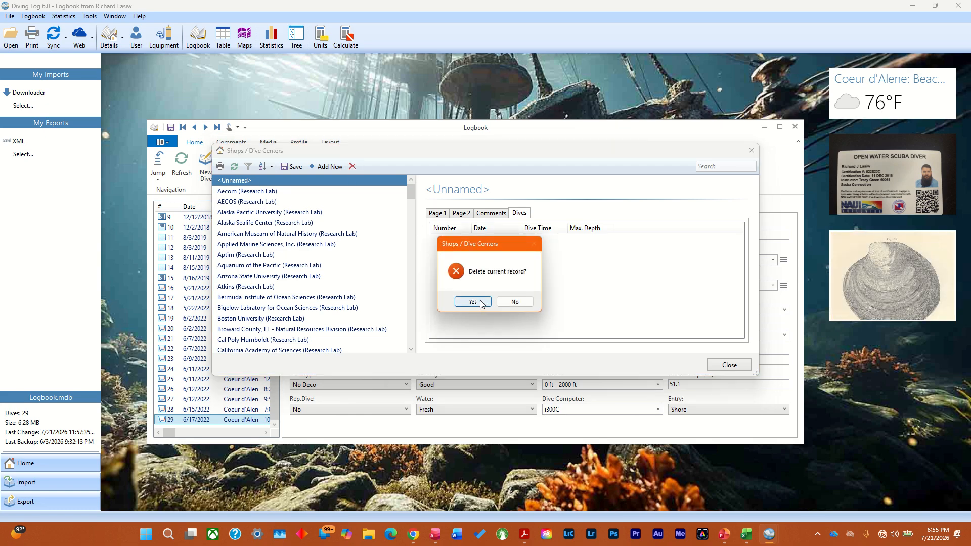
click(478, 302)
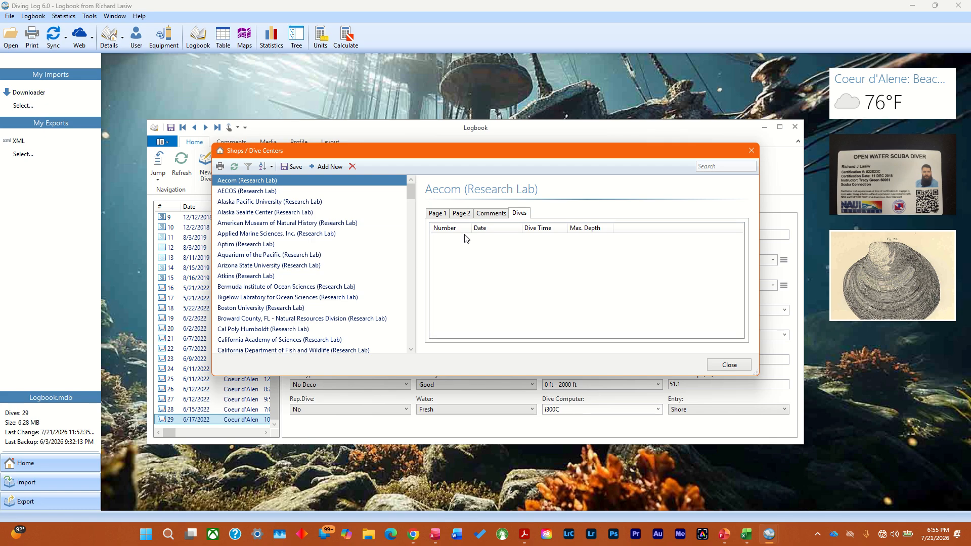
click(751, 151)
Step: Open the marine life details and check which import sources are offered for species
click(121, 40)
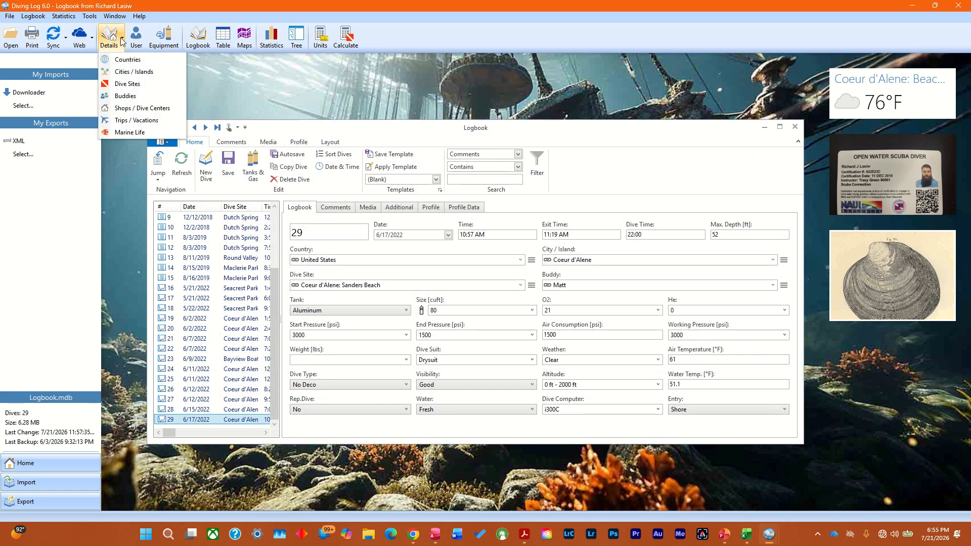
click(123, 135)
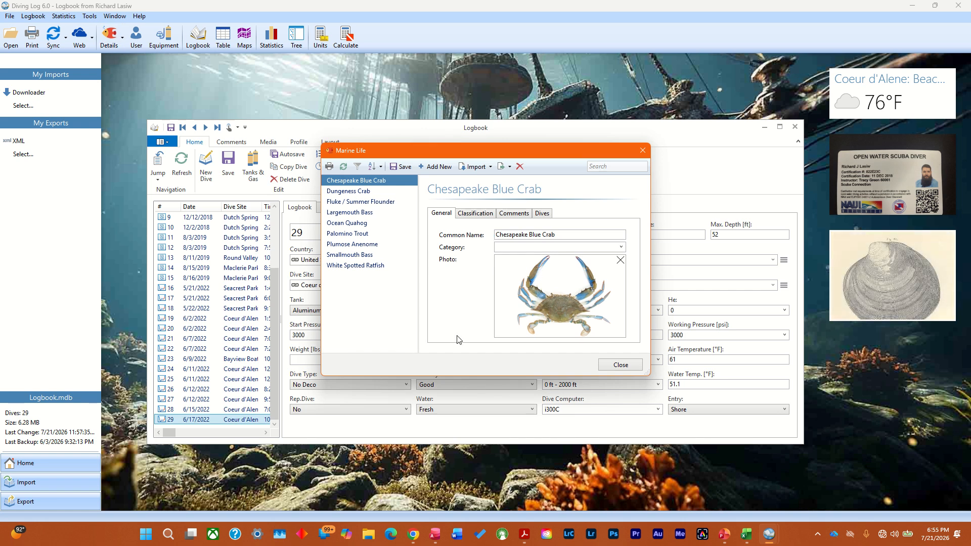
click(490, 166)
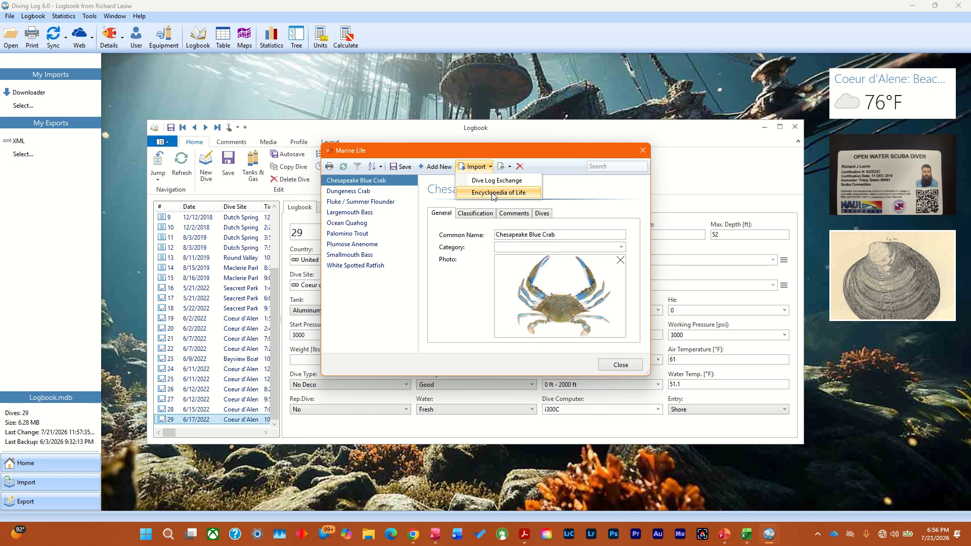
Step: Review the Dungeness Crab's general information, classification, comments and associated dives
click(348, 192)
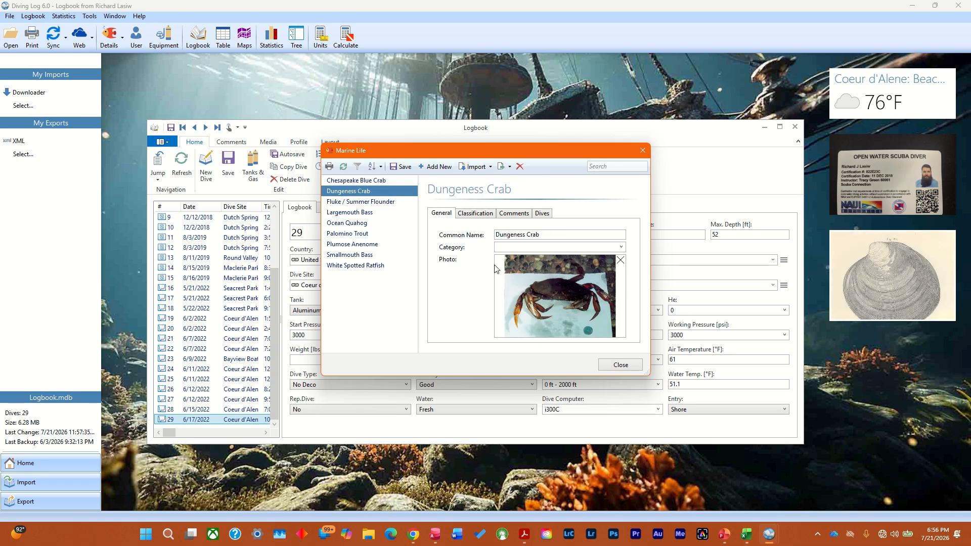
click(475, 213)
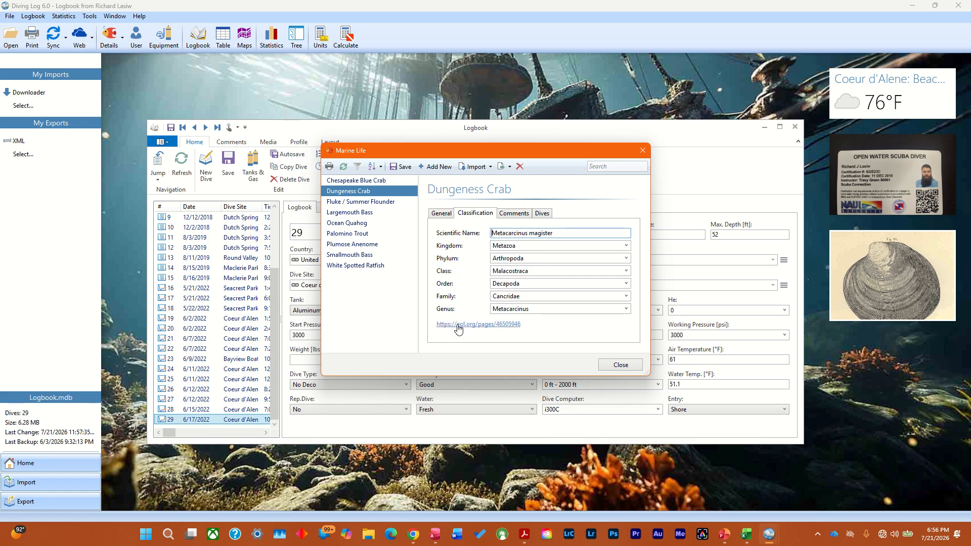
click(510, 213)
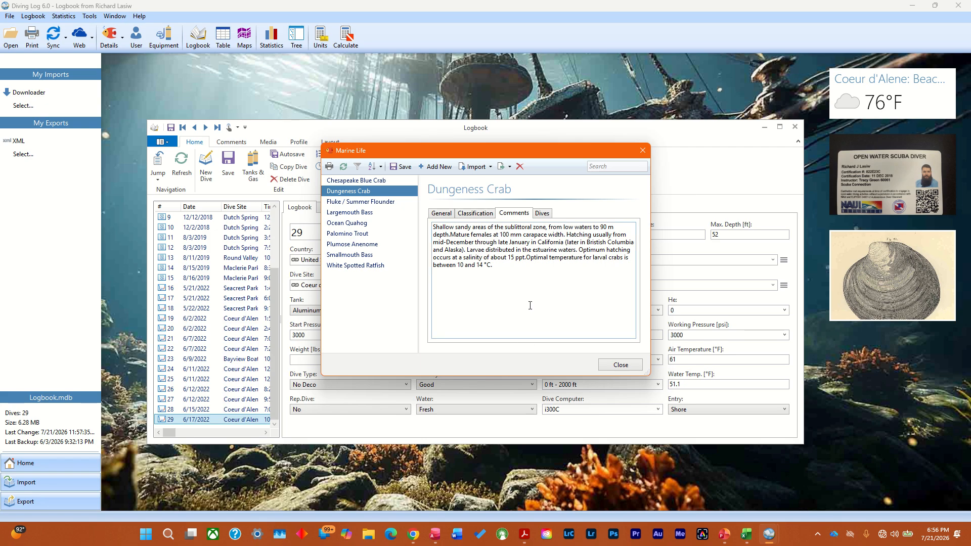
click(542, 213)
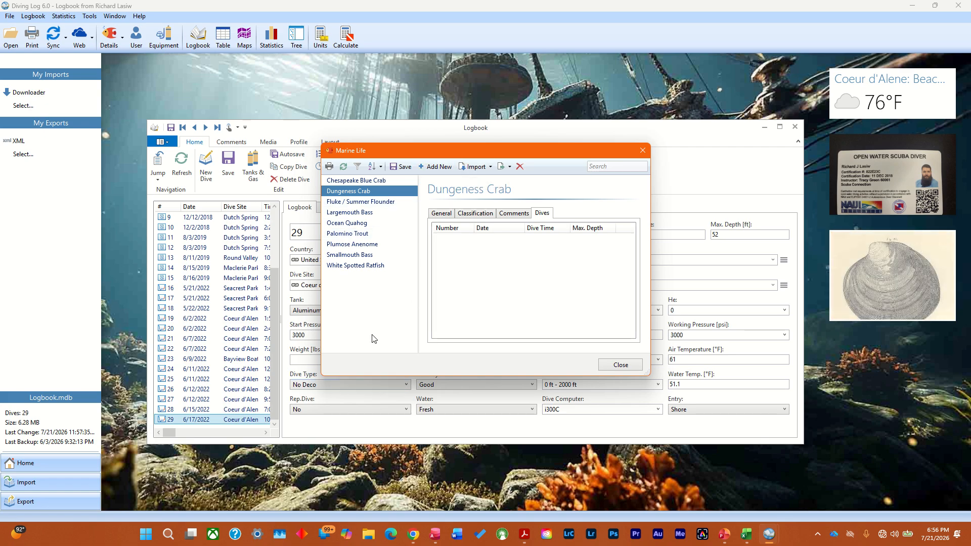
Step: Close the marine life details and review the Dutch Springs 1 trip's general information, buddies, comments, photo and dives, closing the trips details when done
click(642, 150)
click(121, 40)
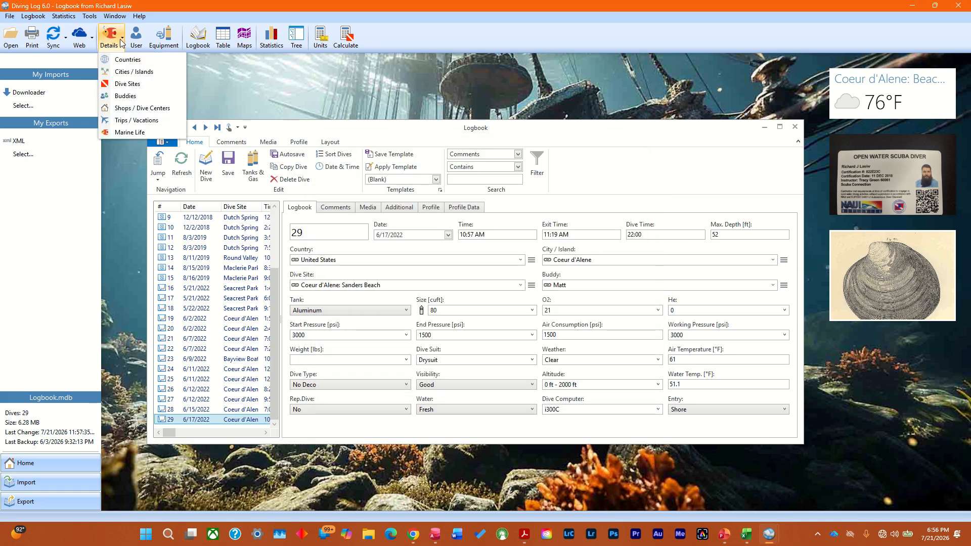
click(138, 121)
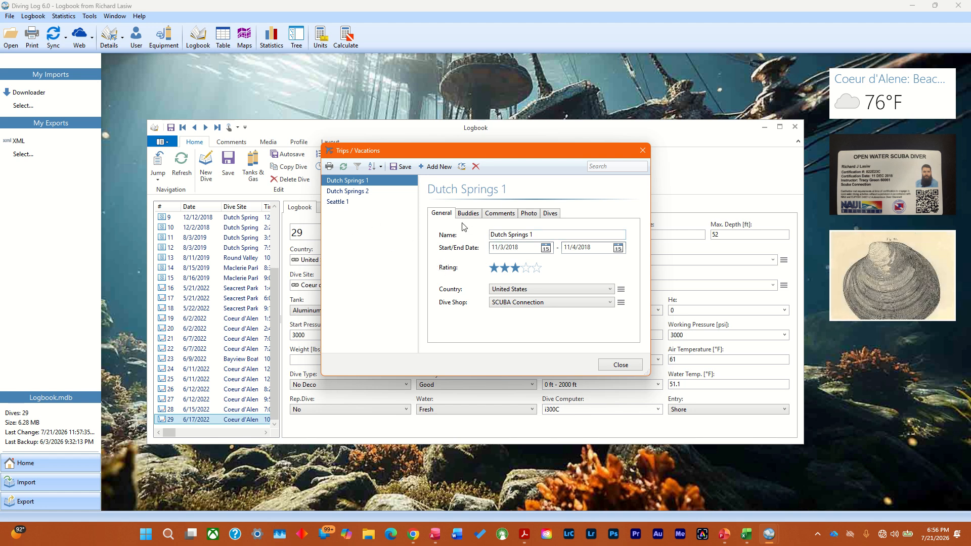
click(474, 217)
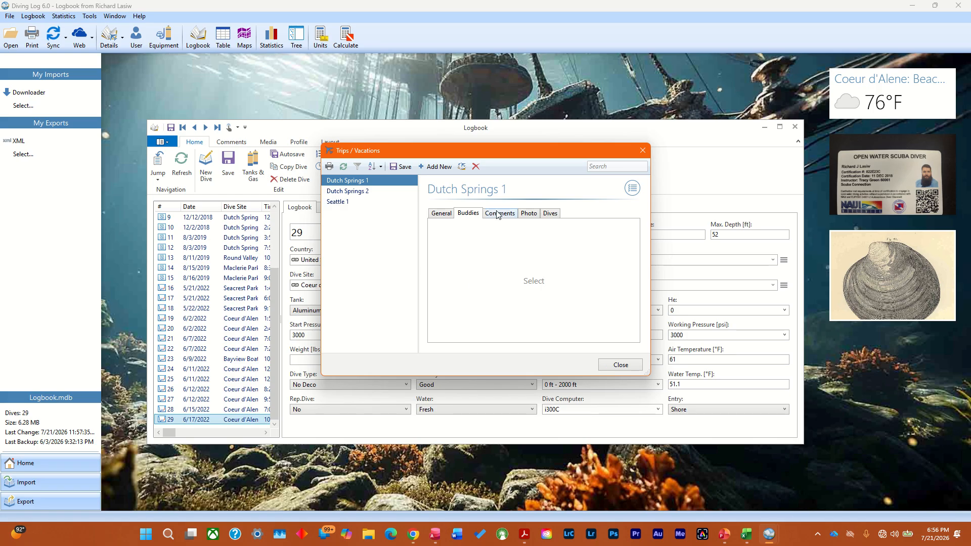
click(498, 215)
click(527, 214)
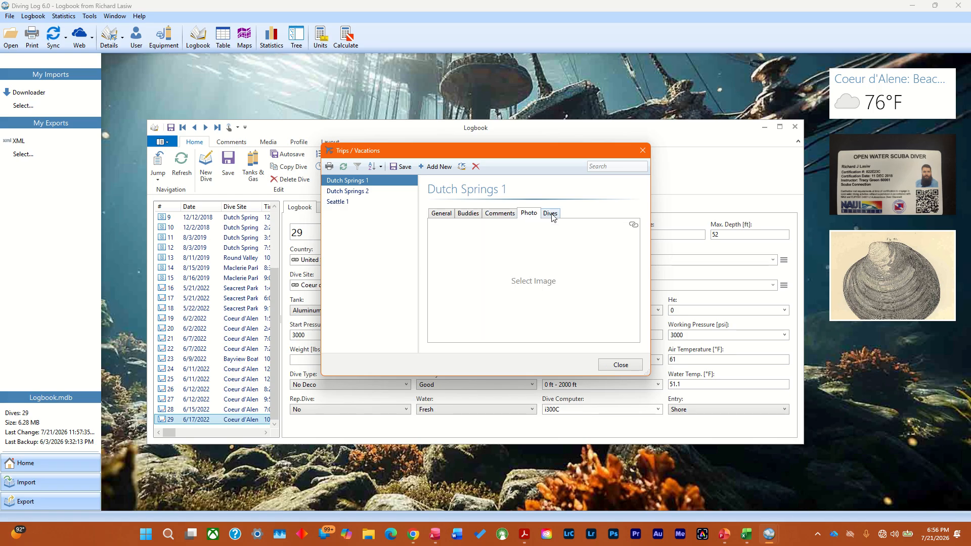
click(551, 213)
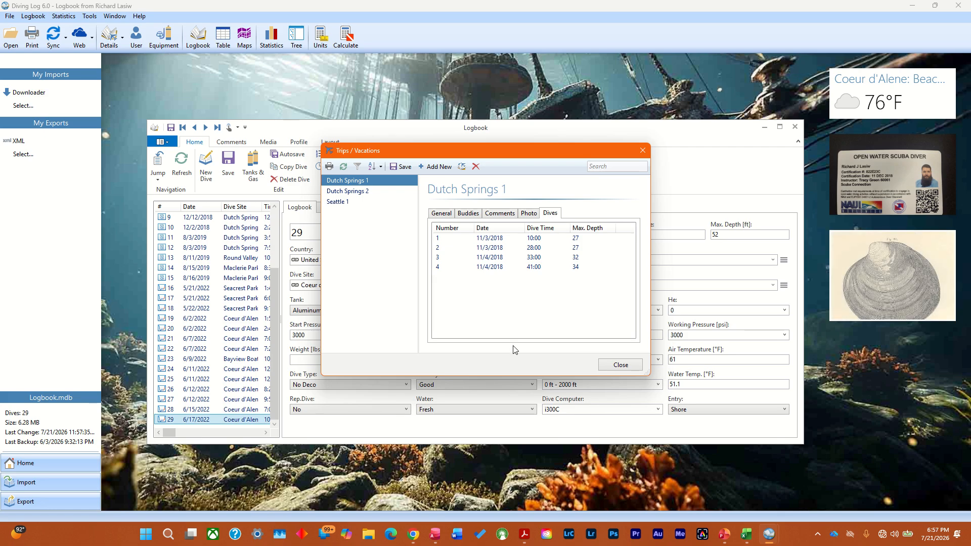
click(441, 213)
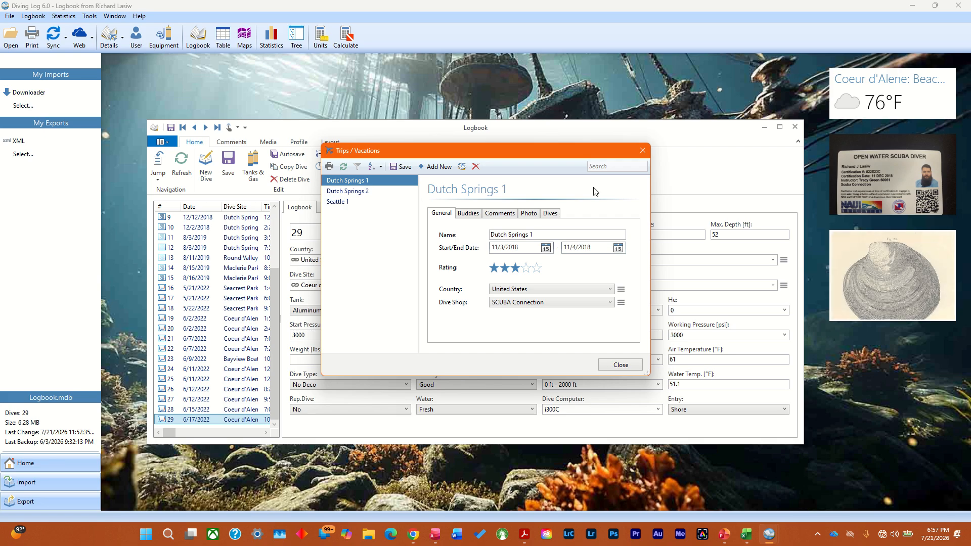
click(643, 151)
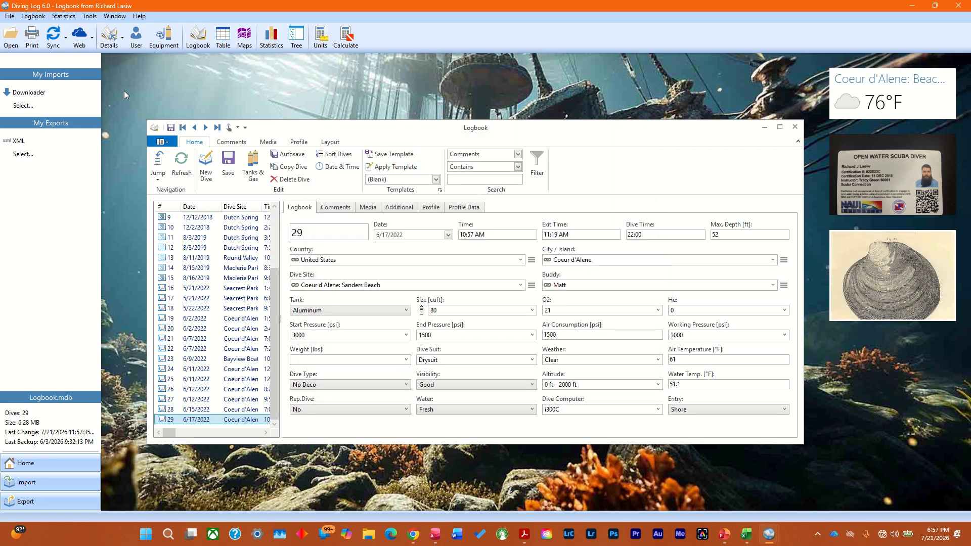
Step: Review the diver's user information, covering general, contact, certification, medical, medical statement and comments details, and close it
click(136, 42)
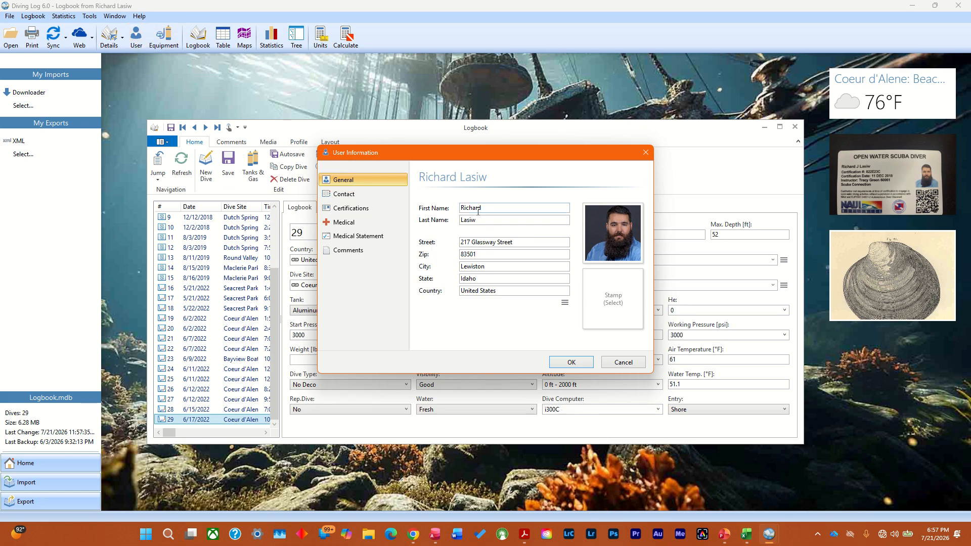
click(355, 196)
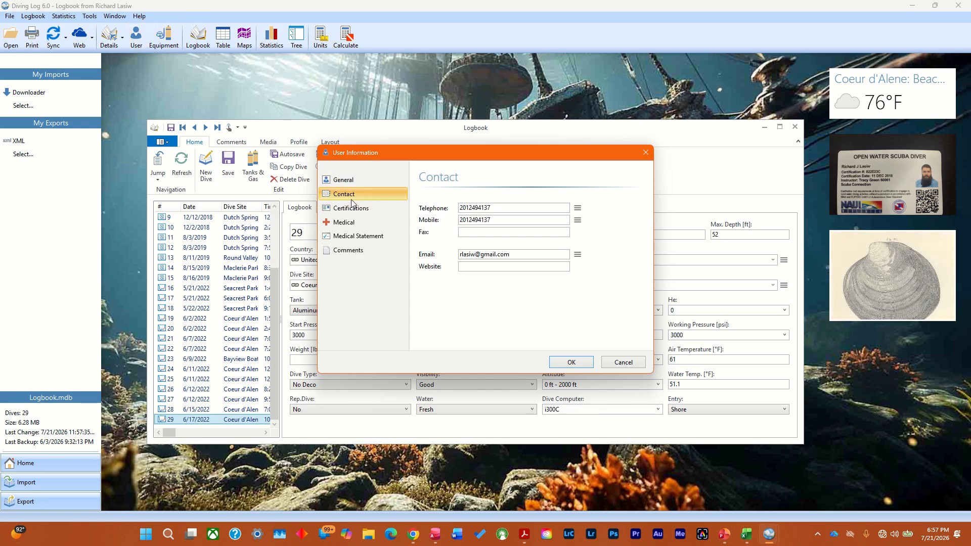
click(352, 213)
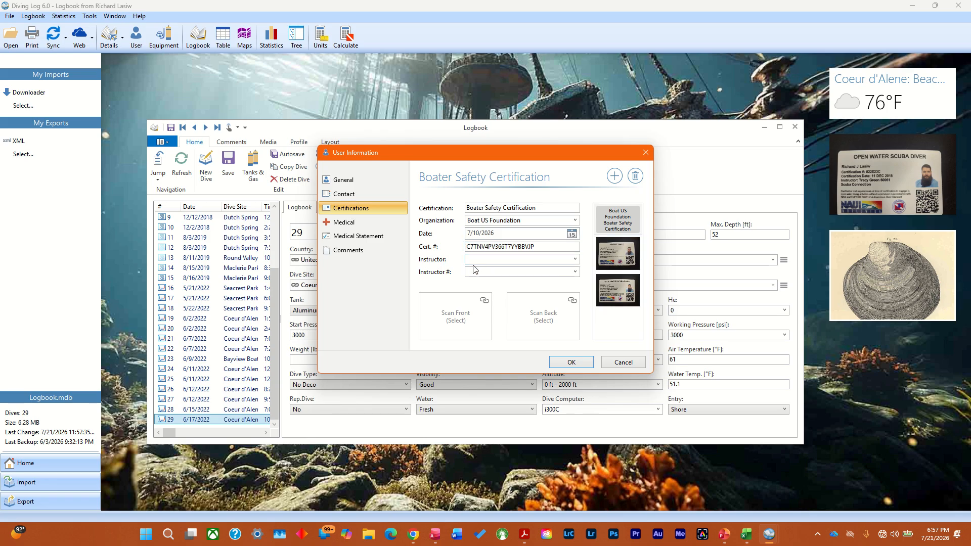
click(356, 223)
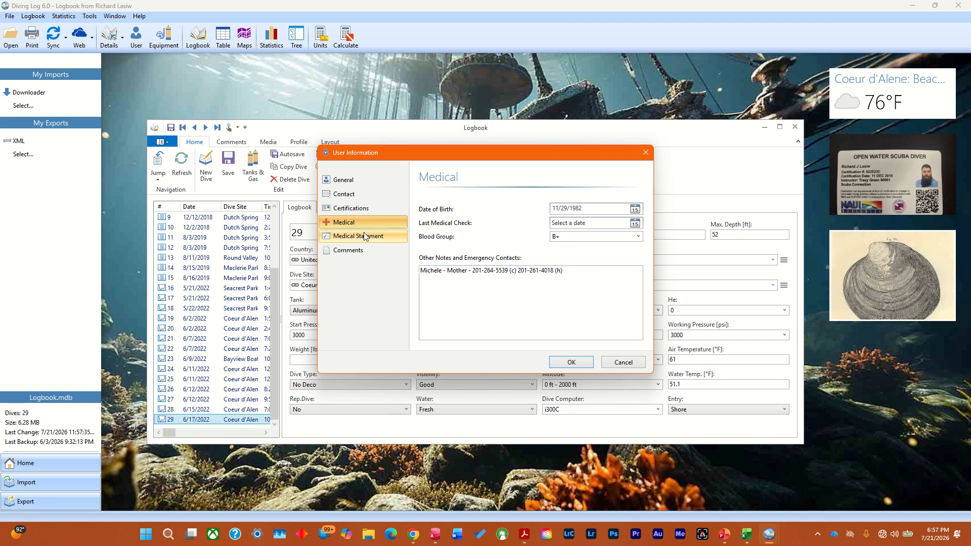
click(365, 237)
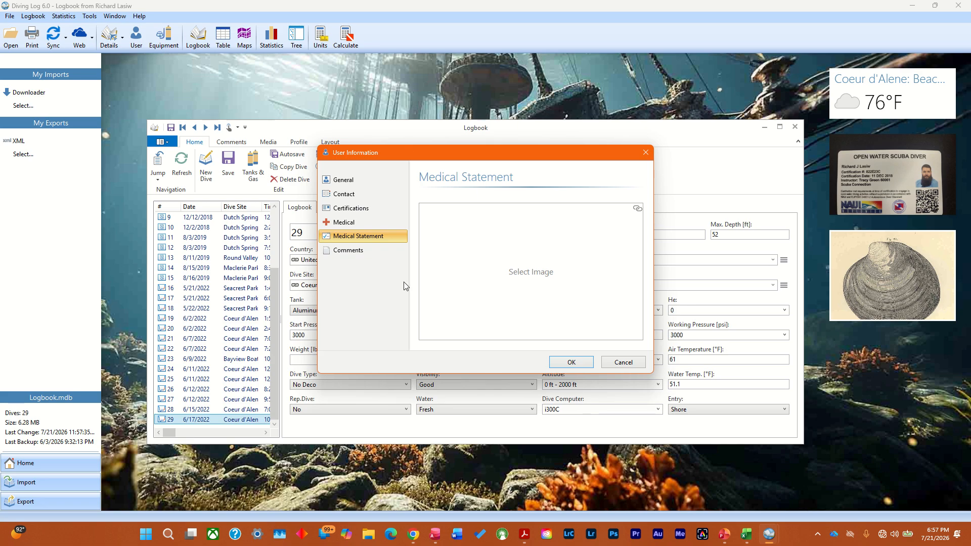
click(349, 256)
click(459, 230)
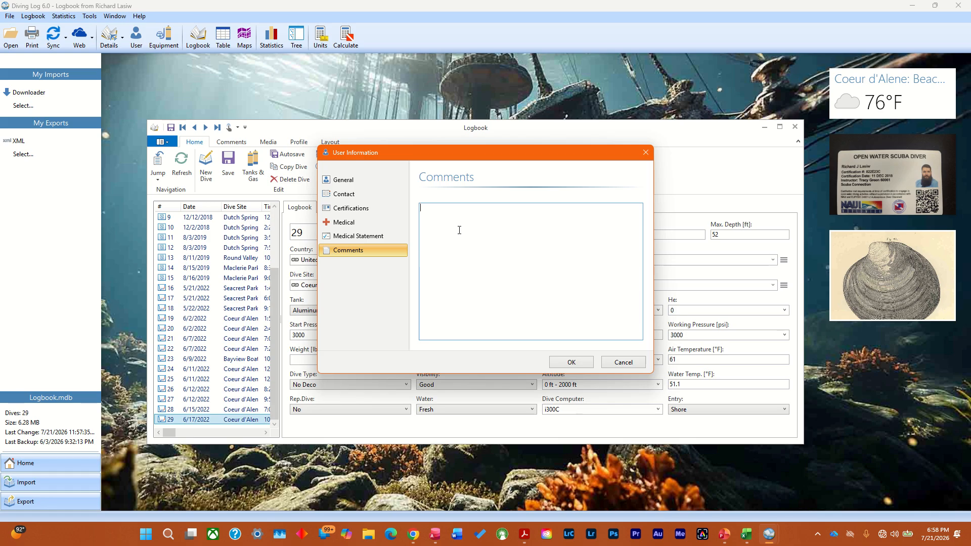
click(362, 179)
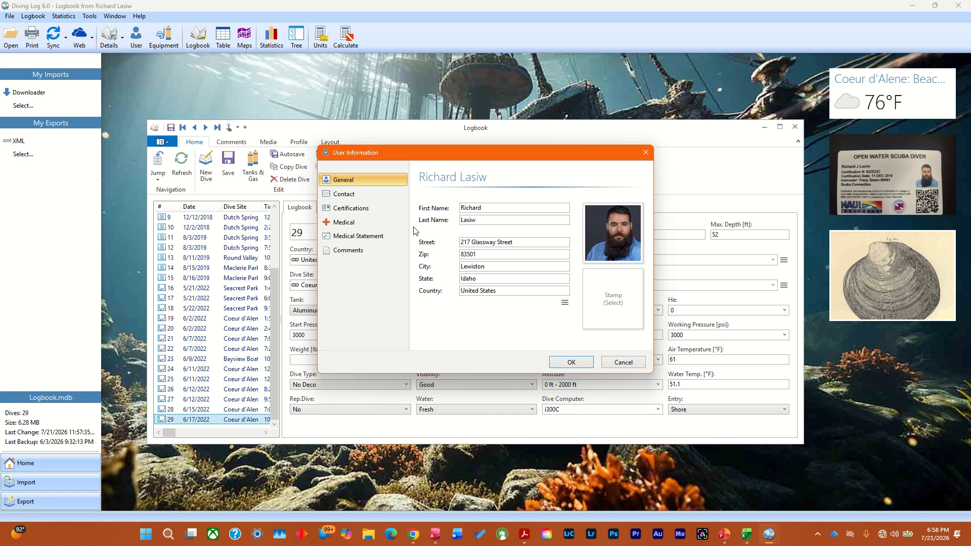
click(349, 195)
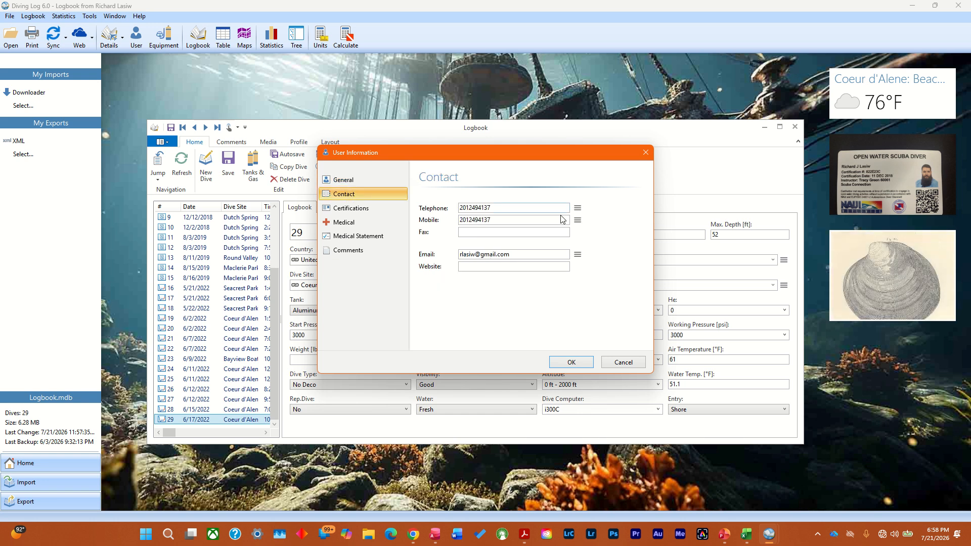
click(571, 362)
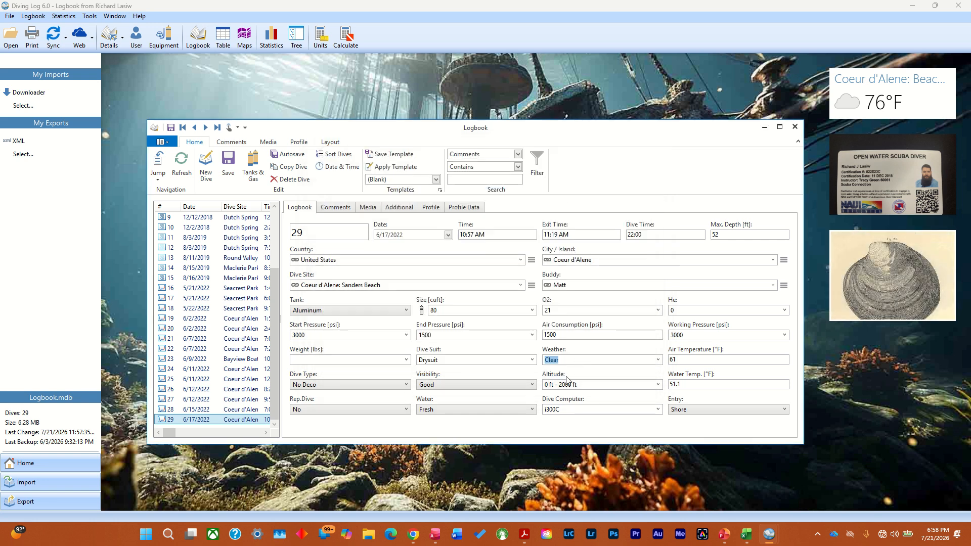
Step: Open the dive equipment records and compare the product and service date details of BCD 1 and Metal Impact AL80 -1
click(165, 38)
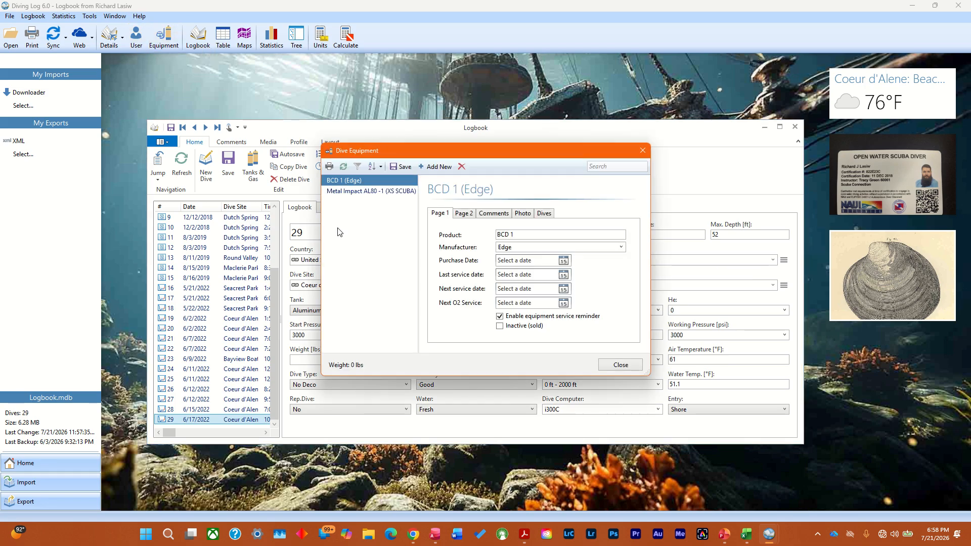
click(357, 195)
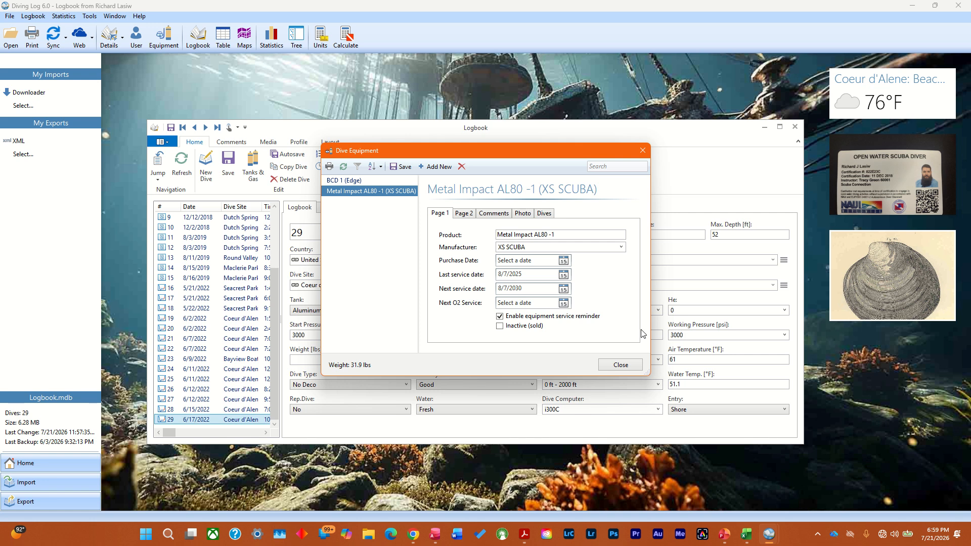
click(341, 182)
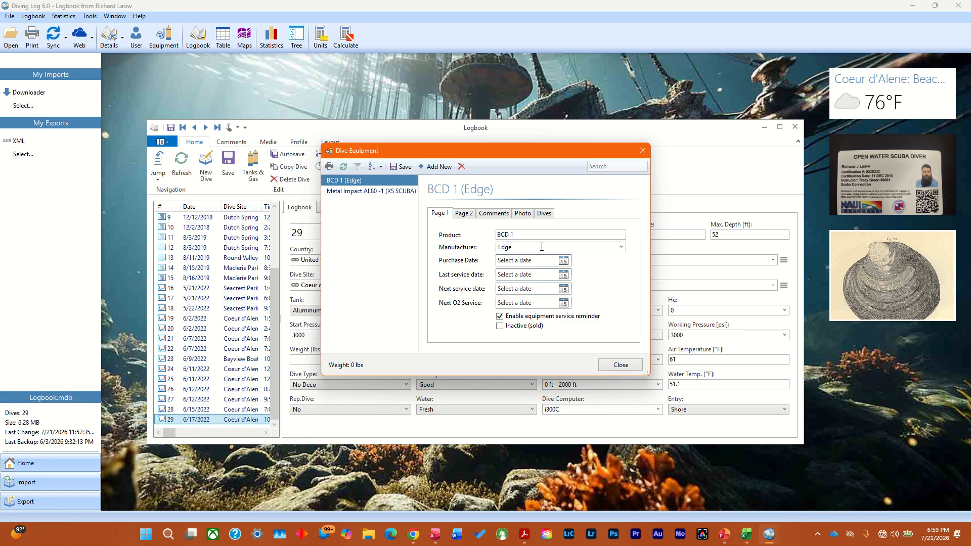
click(357, 193)
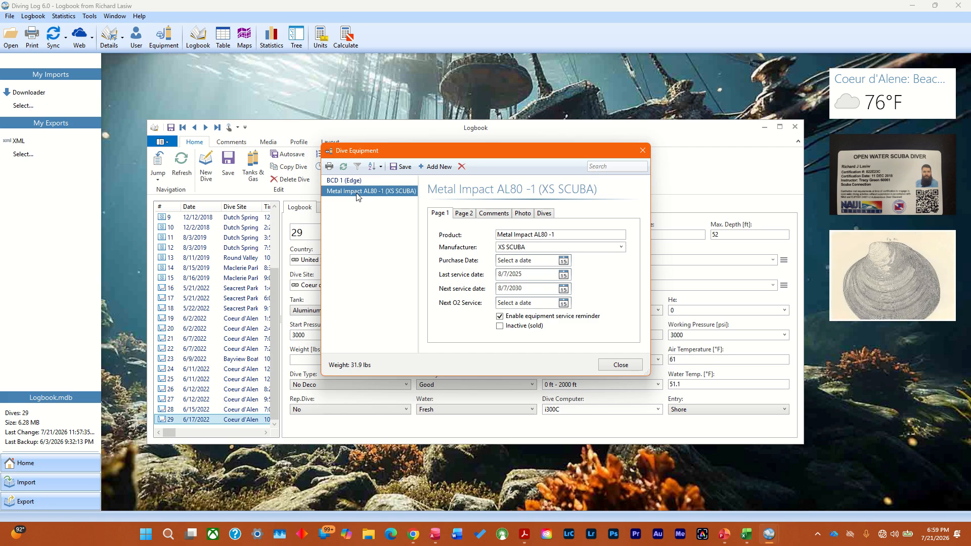
Step: Review the Metal Impact AL80 -1 tank's second details page, comments, photo and associated dives, and close the dive equipment
click(464, 213)
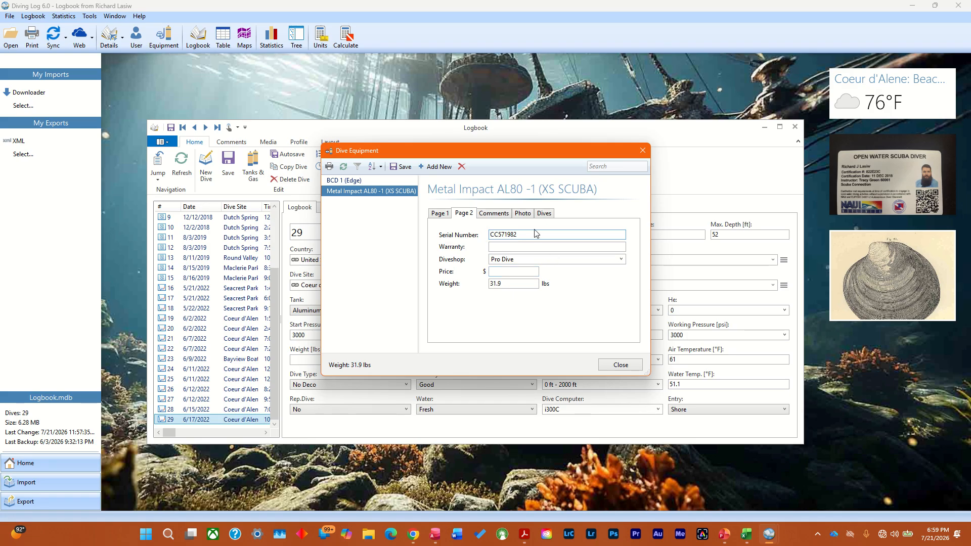
click(499, 215)
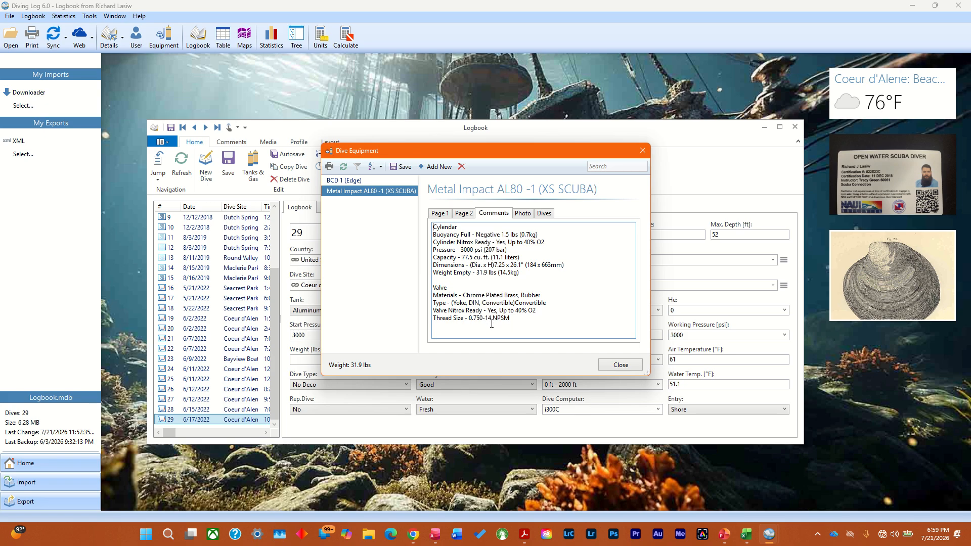
click(525, 214)
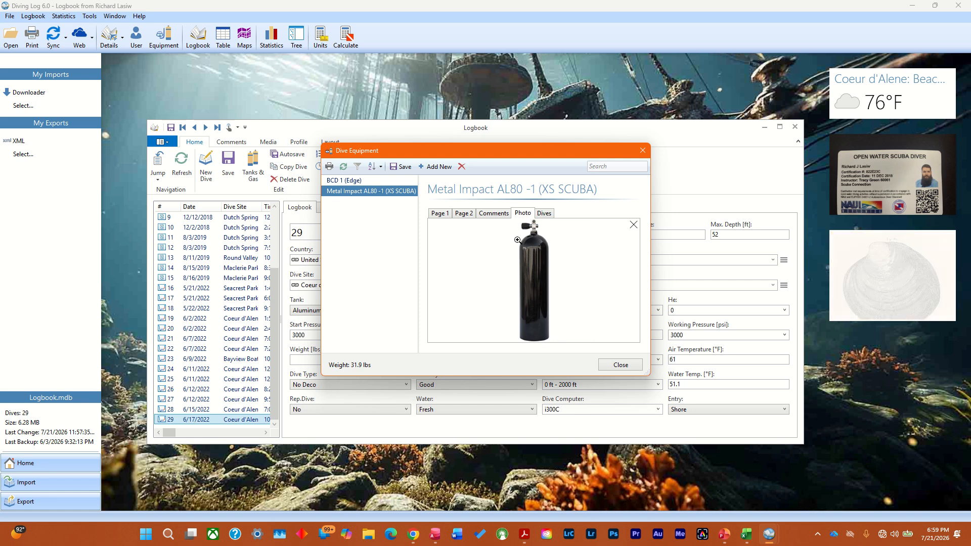
click(543, 213)
mouse_move(630, 248)
mouse_down()
mouse_move(636, 343)
mouse_move(629, 236)
mouse_up()
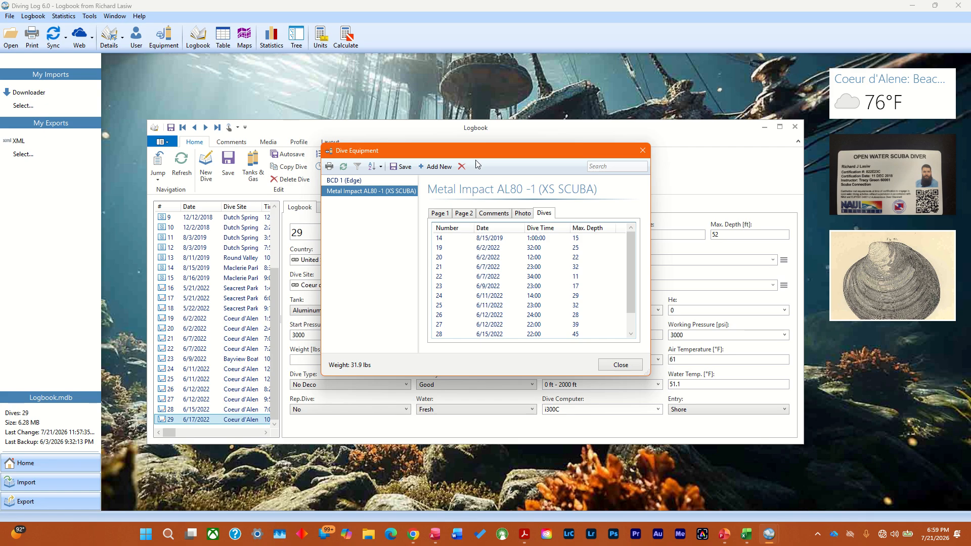
click(641, 151)
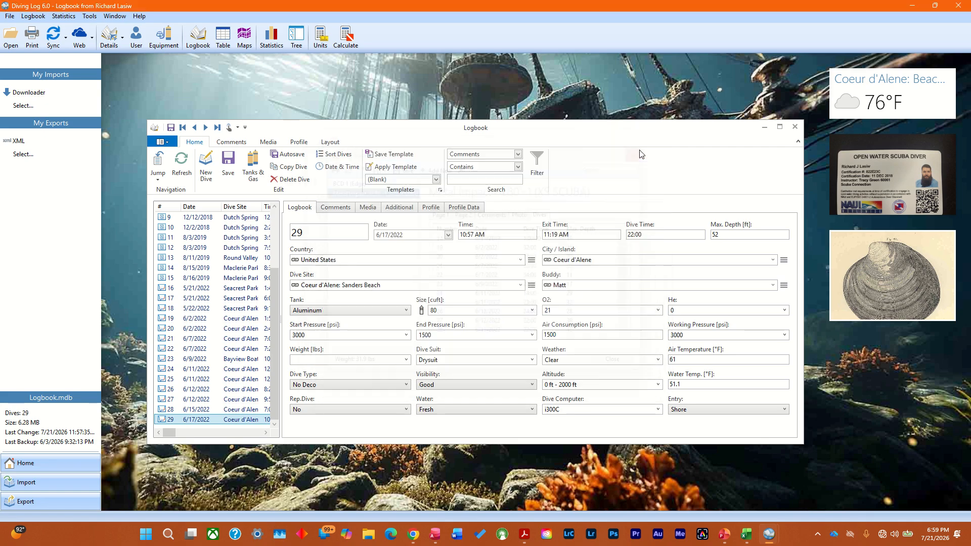
Step: Check the dive maps, and open the dive statistics to examine the general figures and the charts by year and month
click(246, 36)
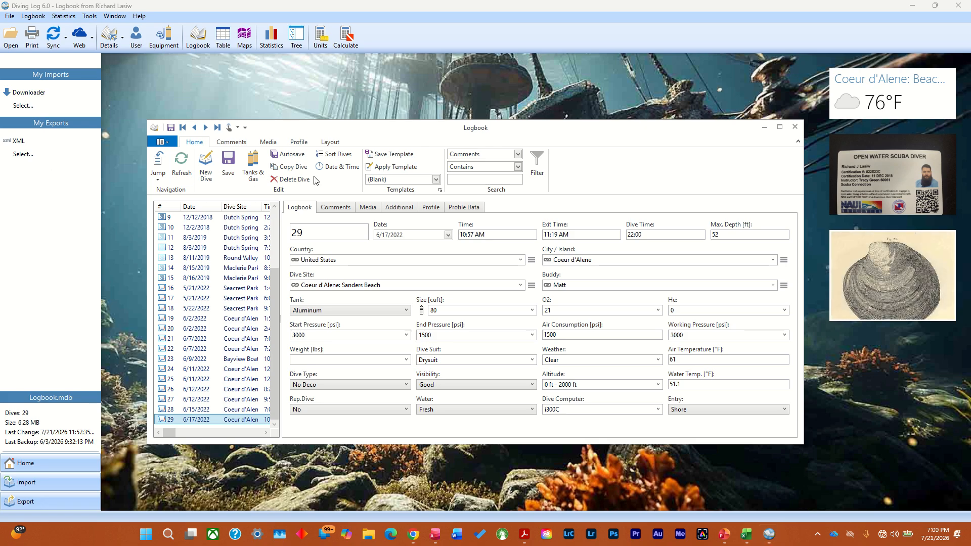
click(267, 34)
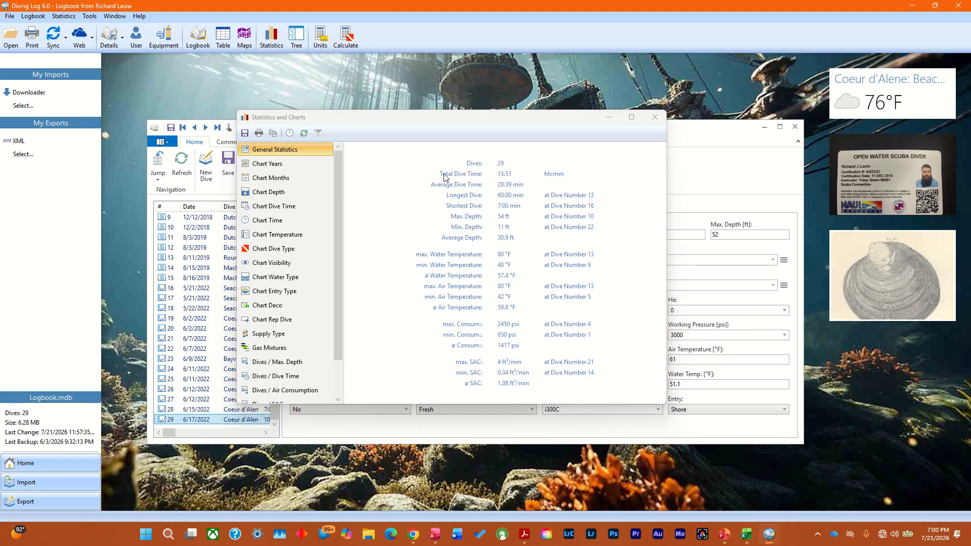
click(282, 164)
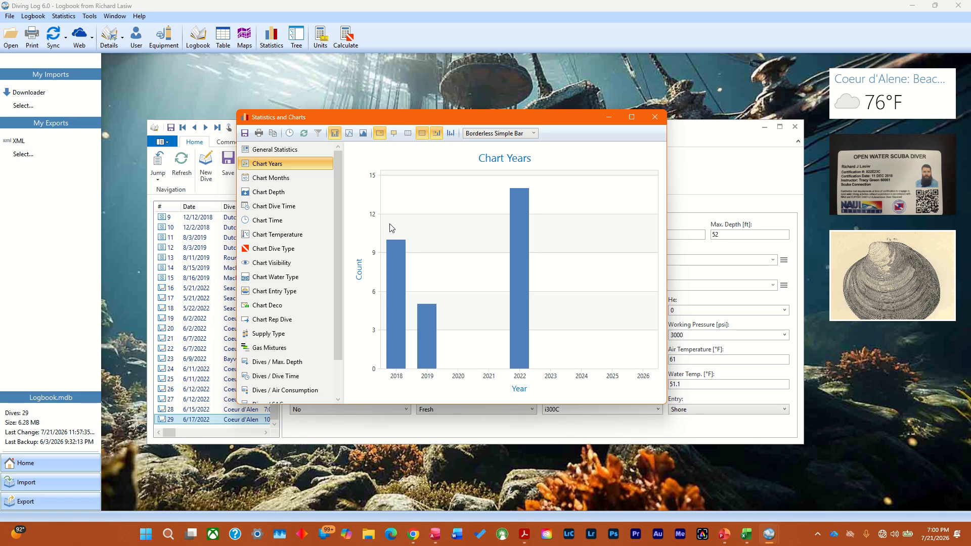
click(293, 175)
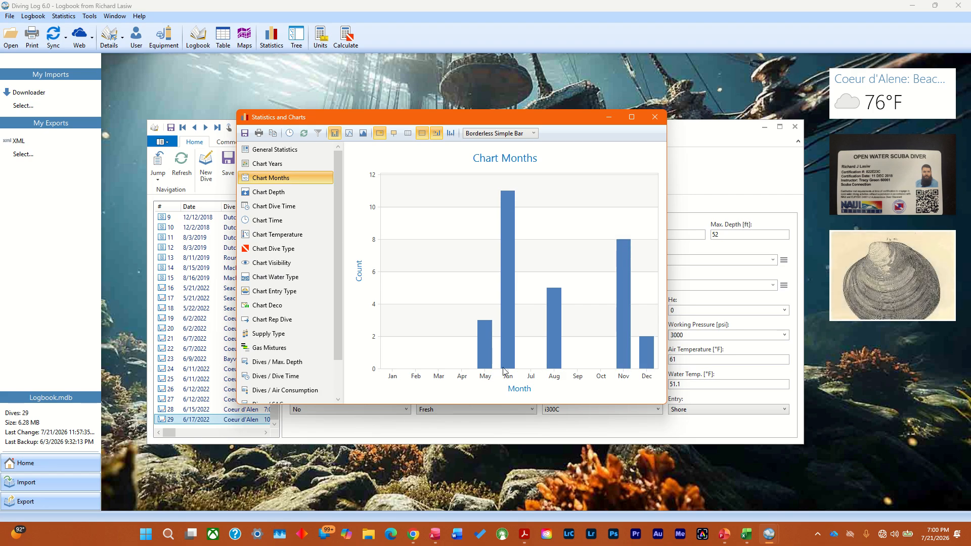
Step: Examine the charts for depth, dive time and dive type, and close the statistics
click(278, 192)
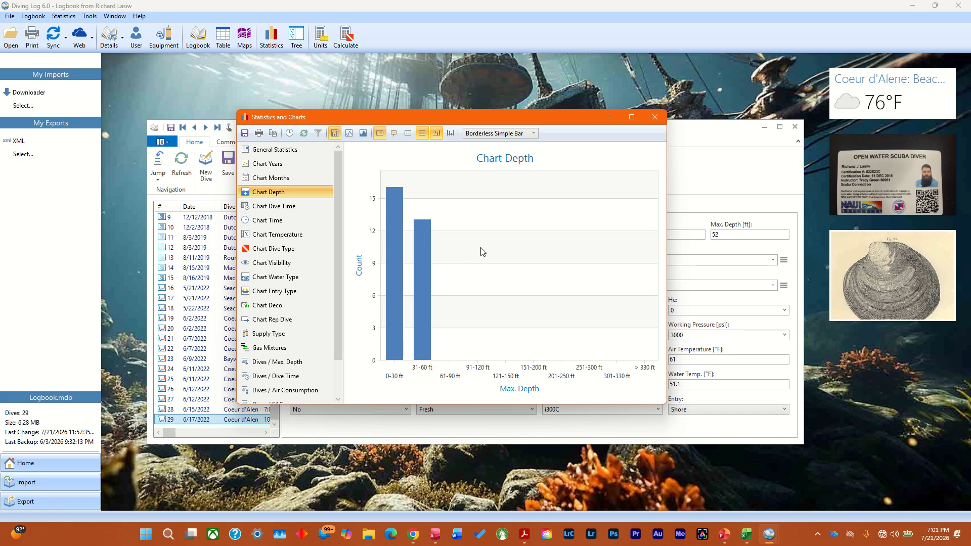
click(278, 207)
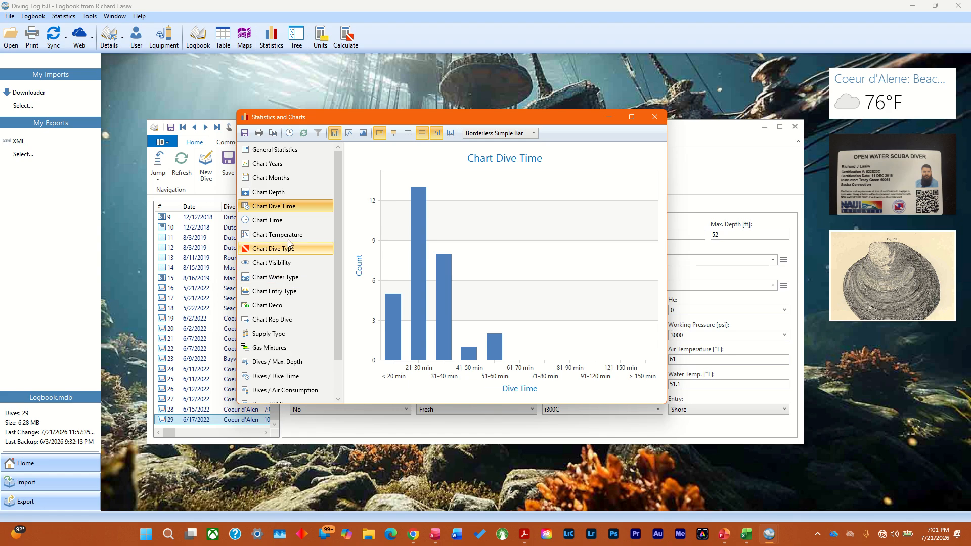
scroll(339, 317, down, 1)
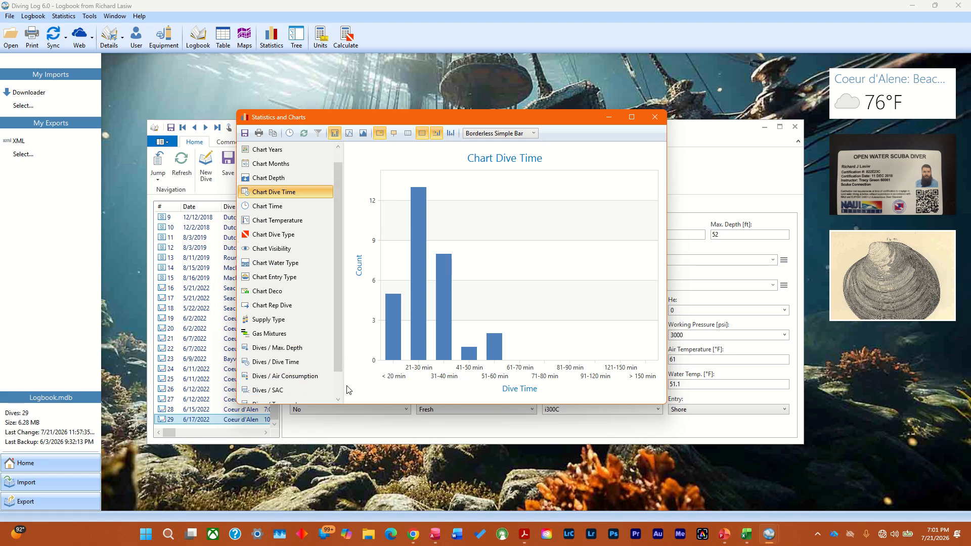
click(292, 236)
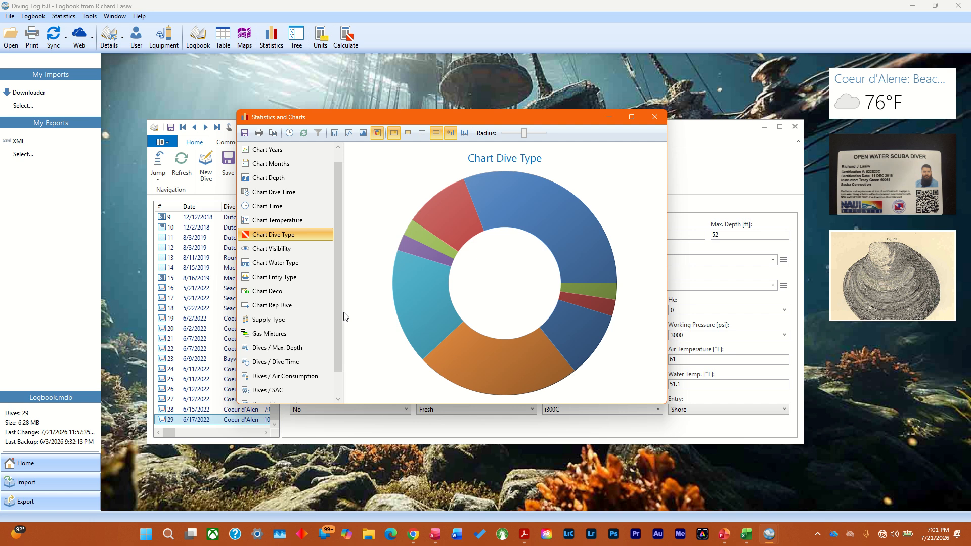
click(659, 117)
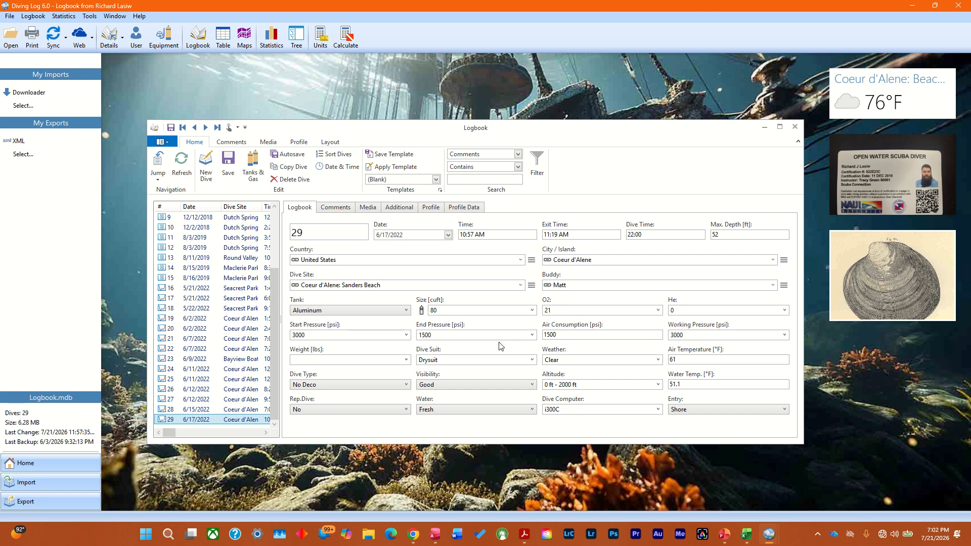
click(9, 18)
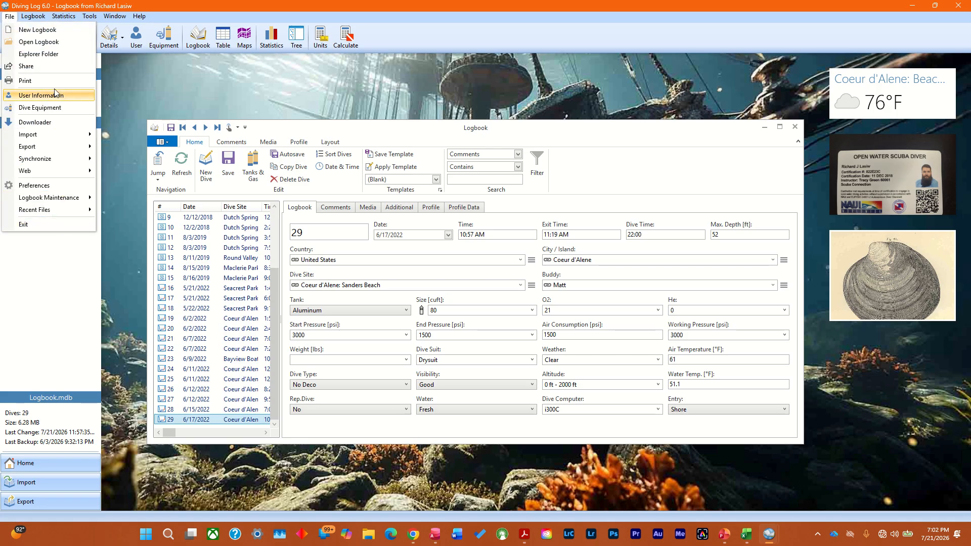
click(65, 297)
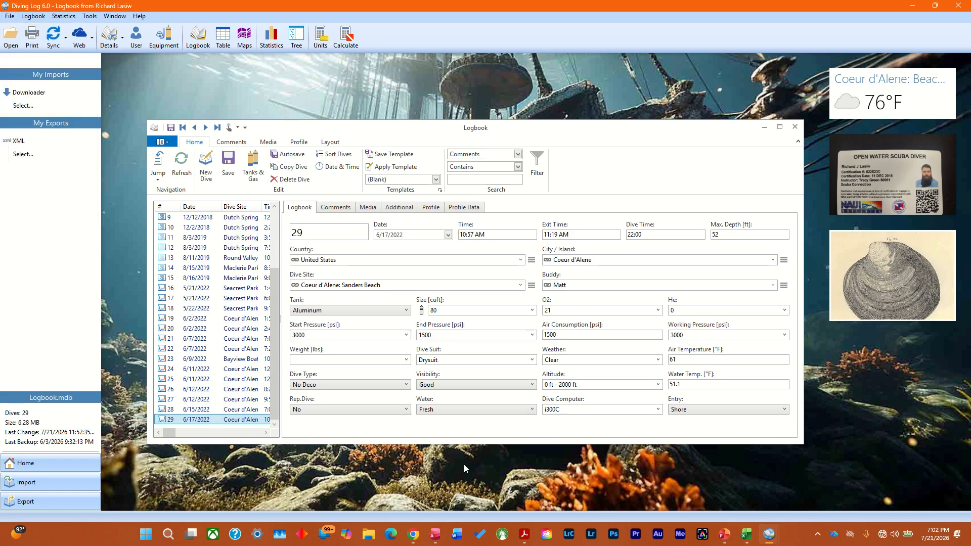
Step: Switch to Microsoft Access and create a blank database named search
click(435, 533)
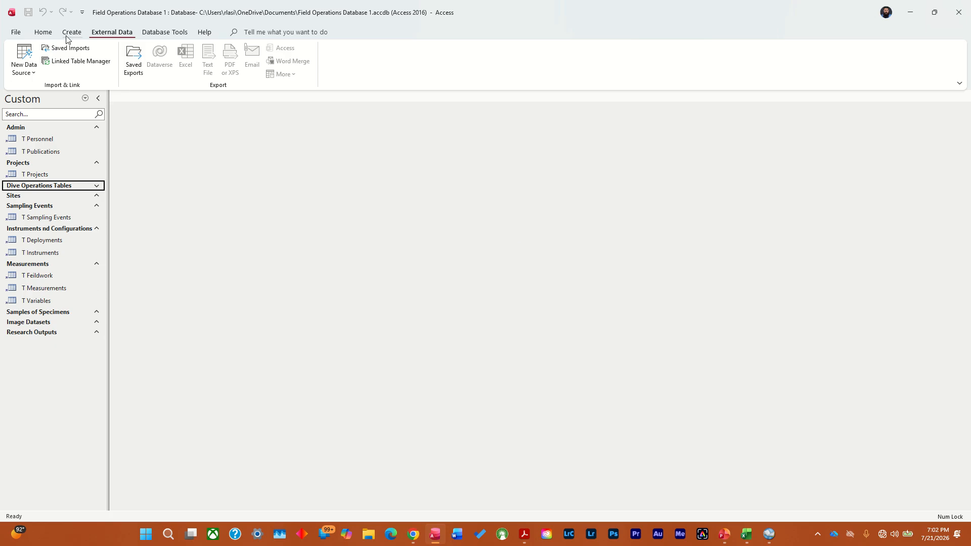
click(16, 32)
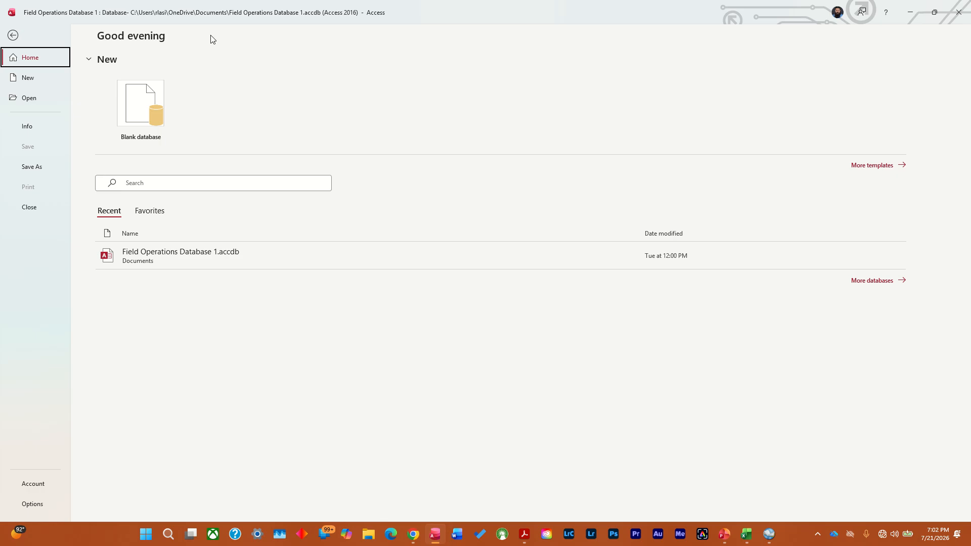
click(132, 104)
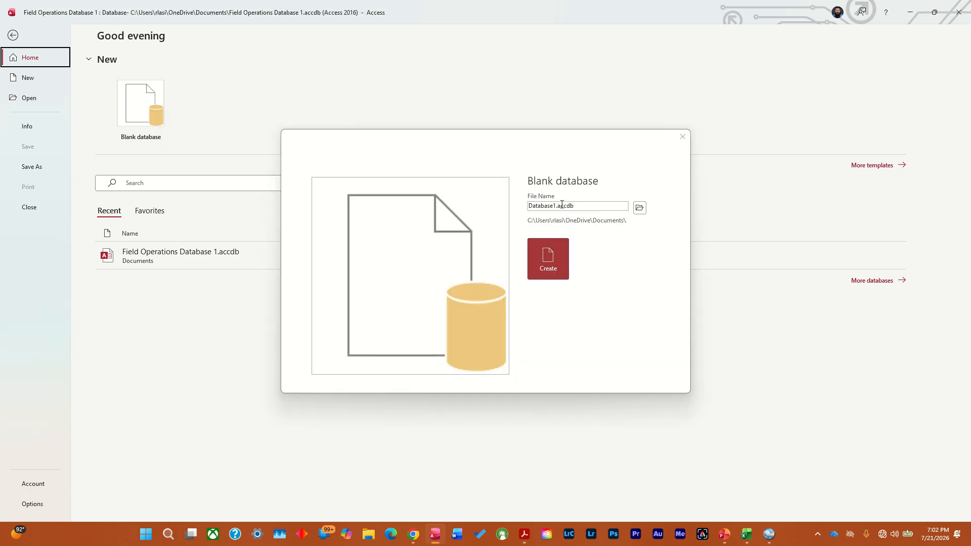
click(556, 207)
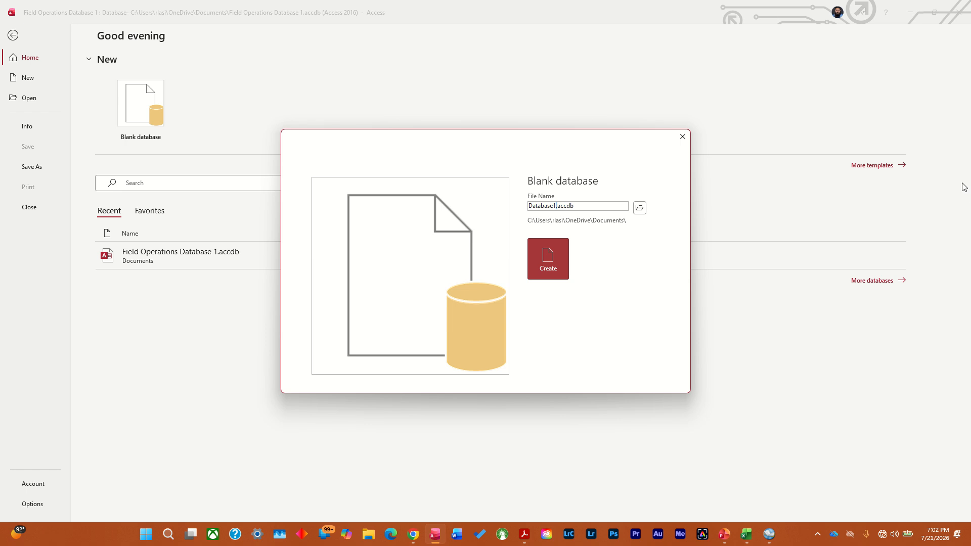
key(BackSpace)
key(BackSpace)
key(BackSpace)
key(BackSpace)
key(BackSpace)
key(BackSpace)
text(searc)
key(BackSpace)
text(cgh)
key(BackSpace)
key(BackSpace)
text(h.)
click(530, 253)
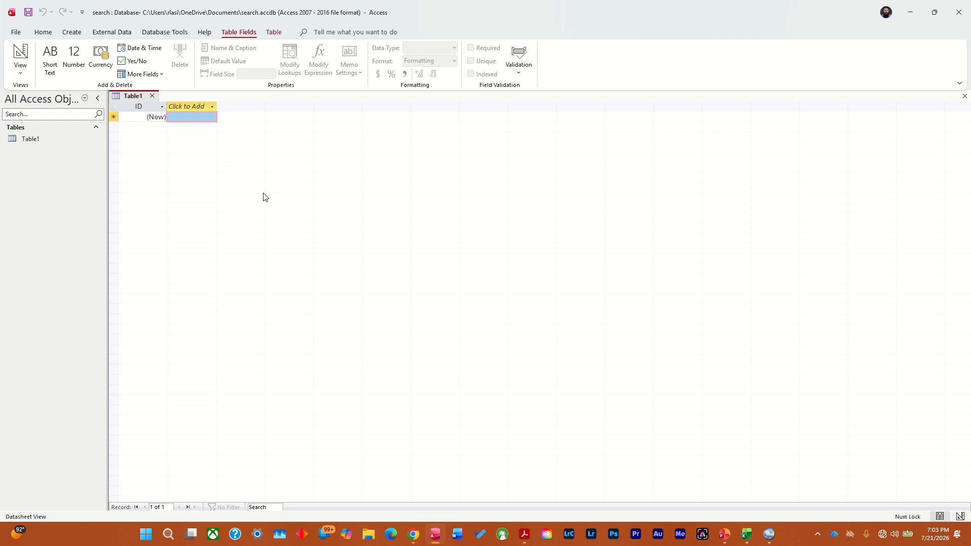
click(46, 33)
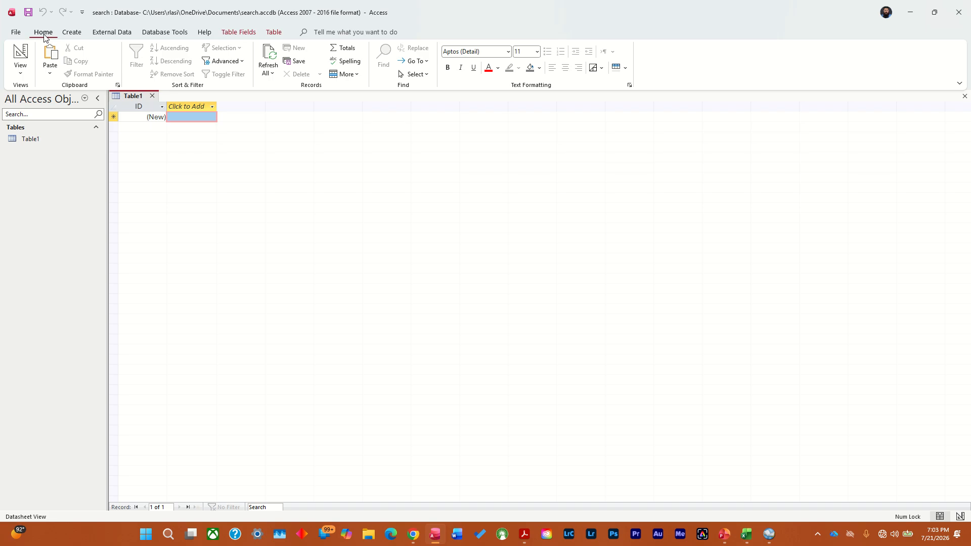
click(71, 34)
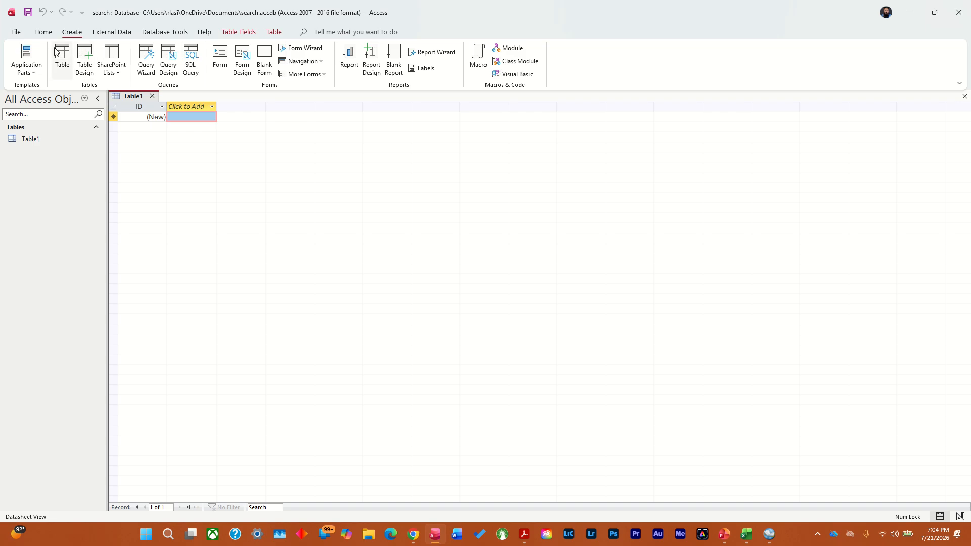
click(44, 34)
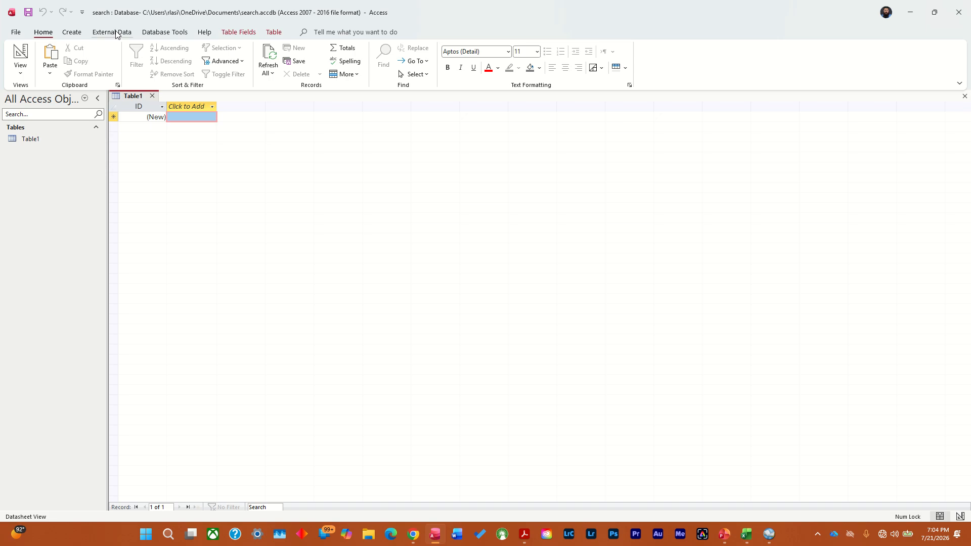
Step: Start getting external data from another Access database and browse for the source file
click(116, 34)
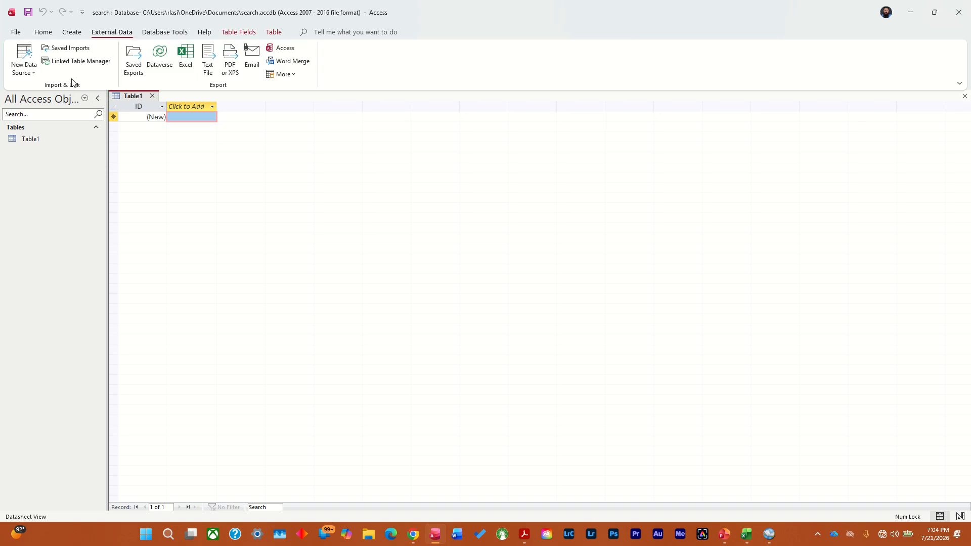
click(32, 73)
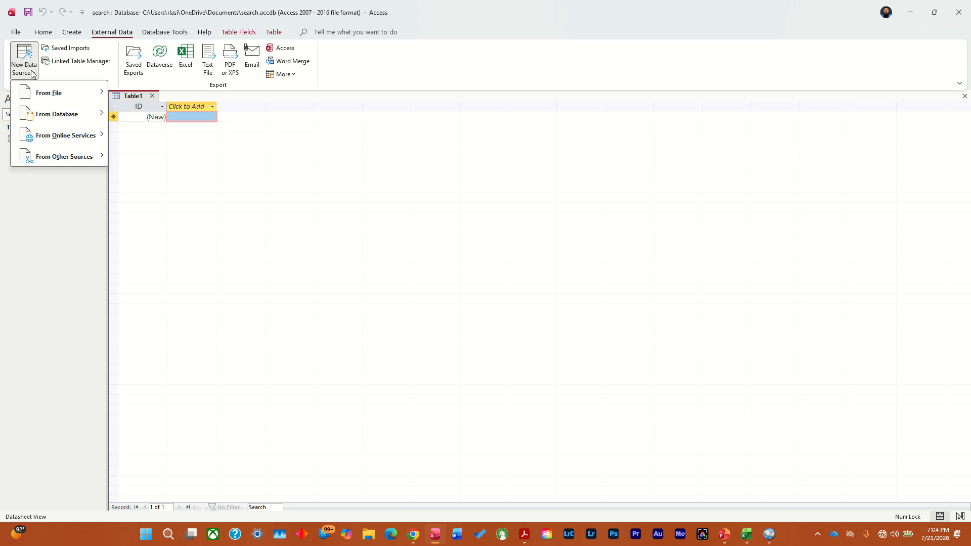
mouse_move(65, 112)
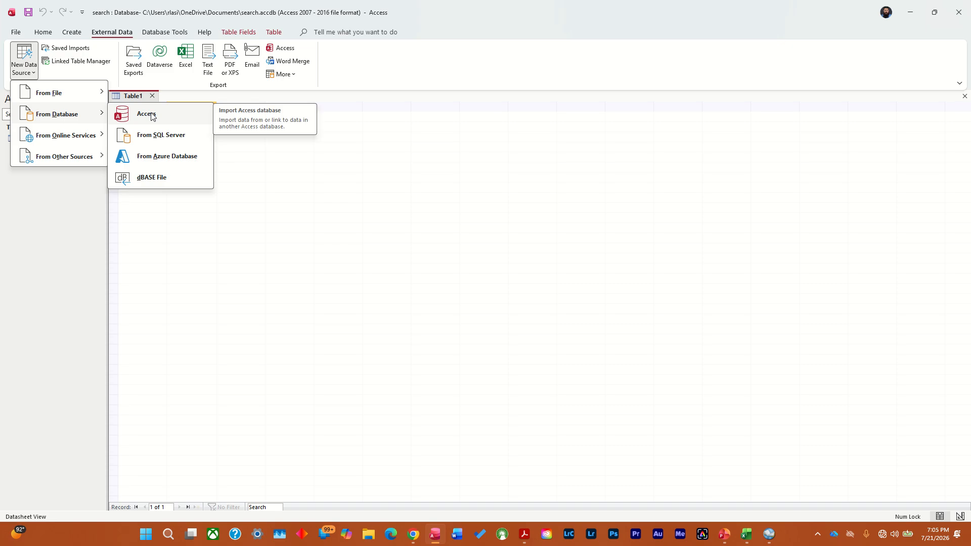
click(153, 116)
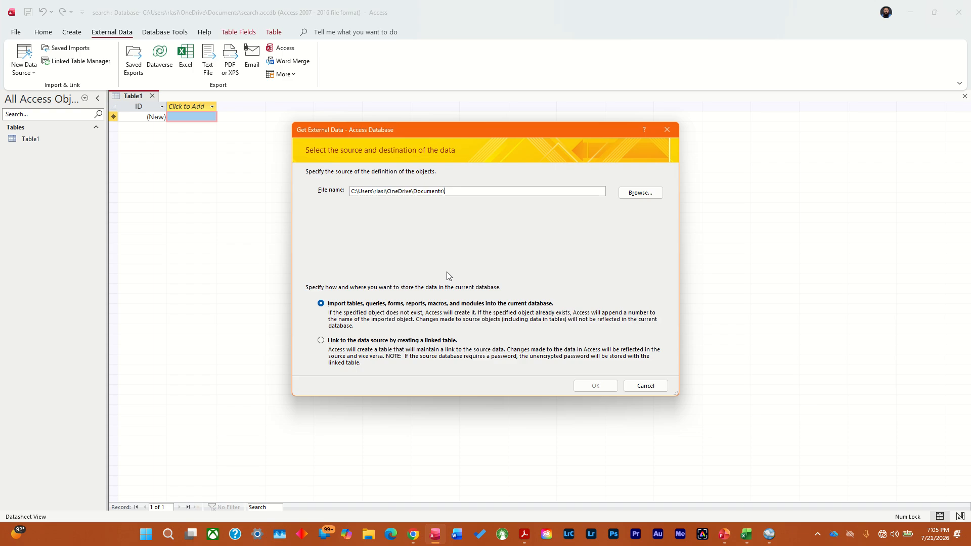
click(640, 193)
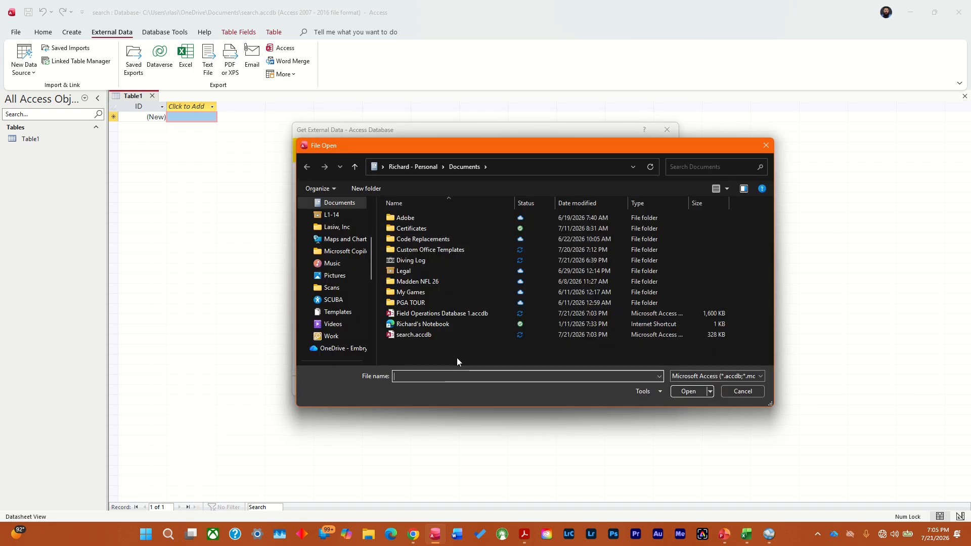
click(336, 301)
click(416, 303)
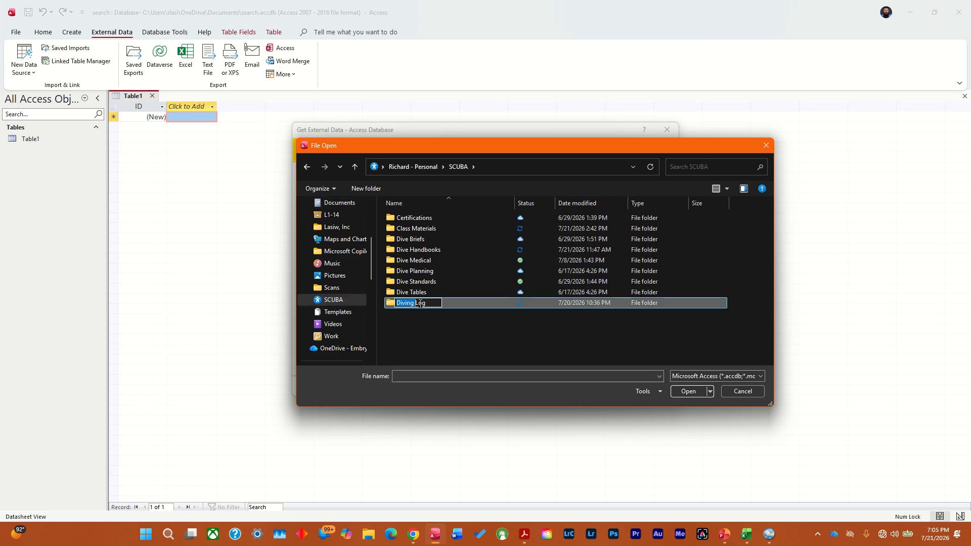
click(423, 328)
double_click(419, 303)
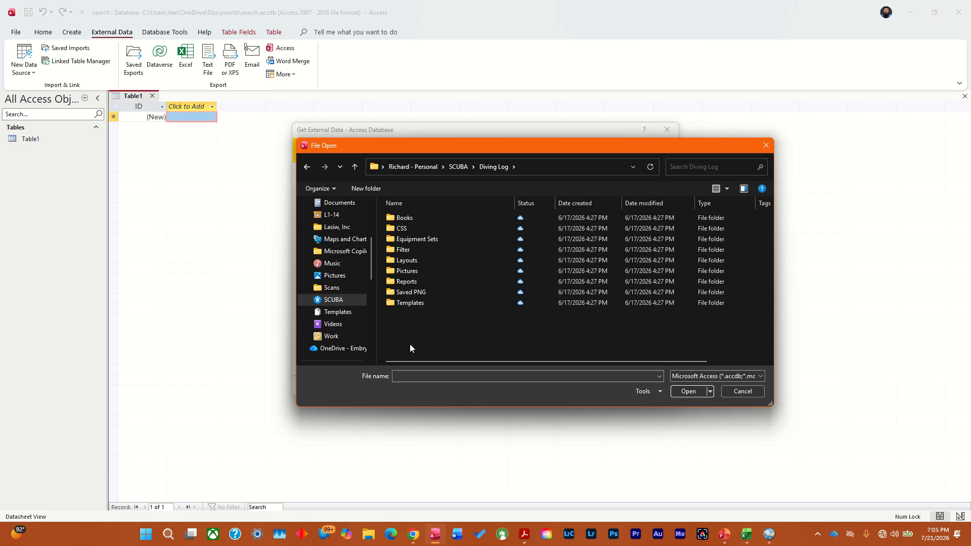
click(336, 312)
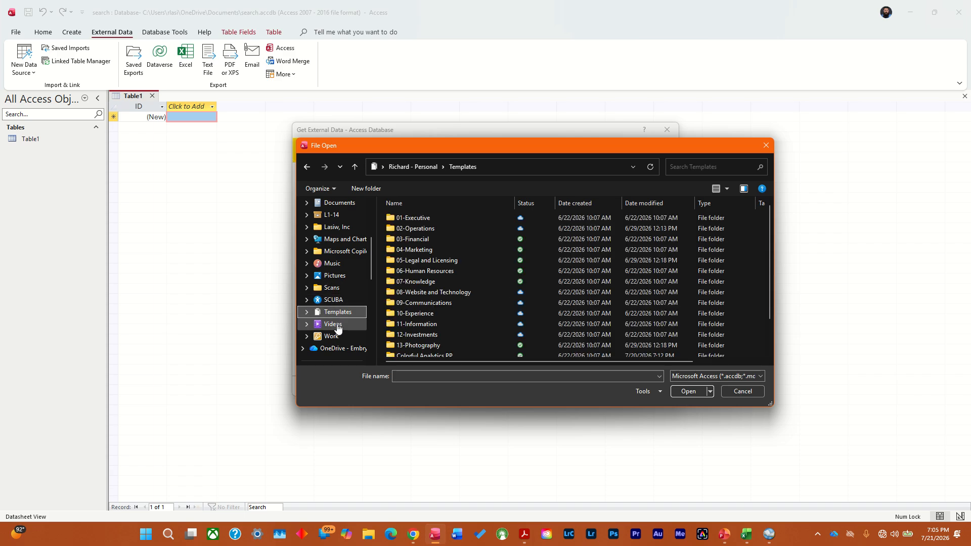
click(333, 301)
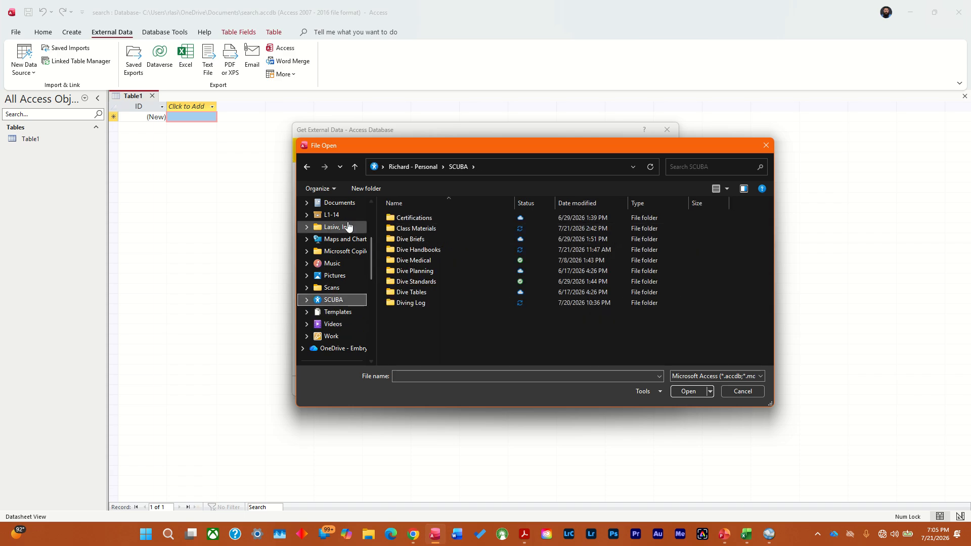
Step: Choose Logbook.mdb from the Diving Log folder in Documents as the data source
click(333, 205)
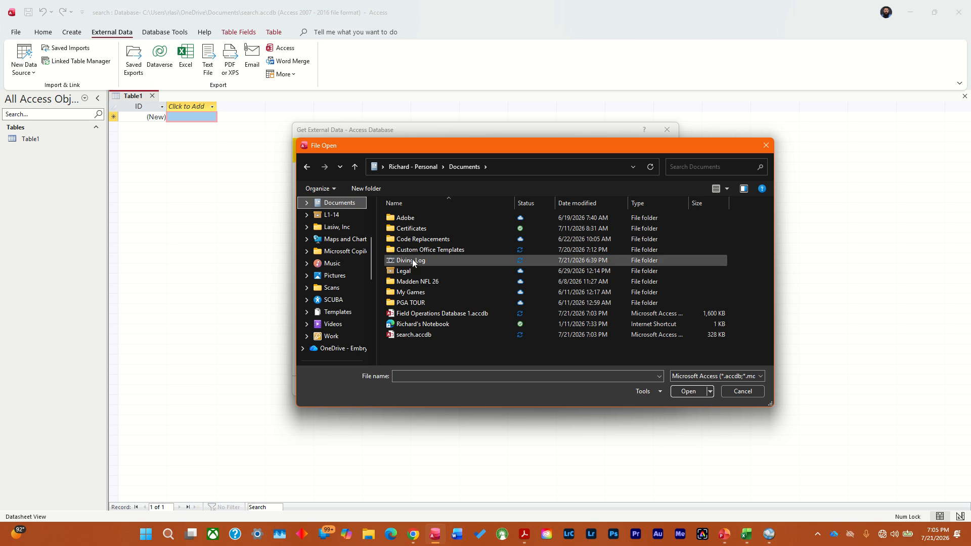
double_click(411, 260)
click(422, 295)
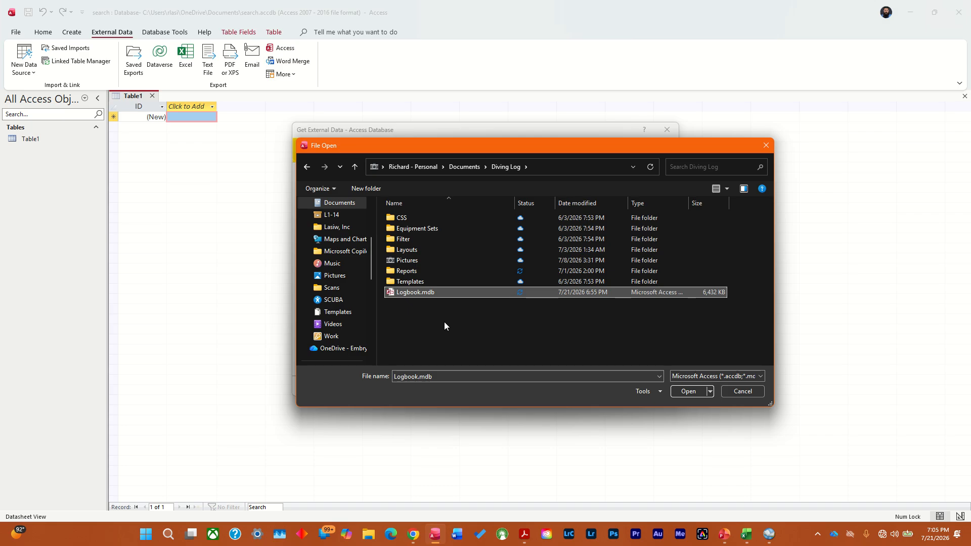
click(688, 391)
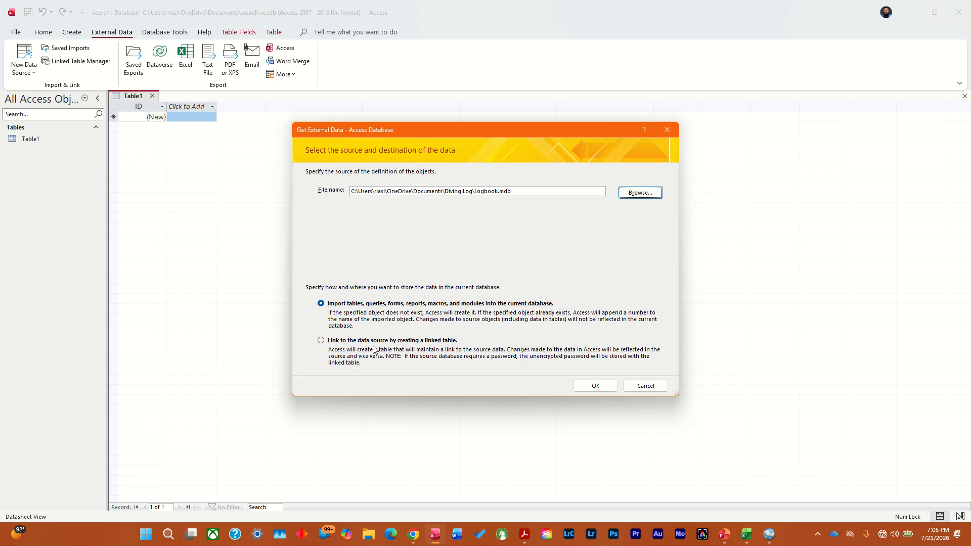
Step: Link to the data source with linked tables for every table in the logbook file, and close the empty Table1
click(320, 341)
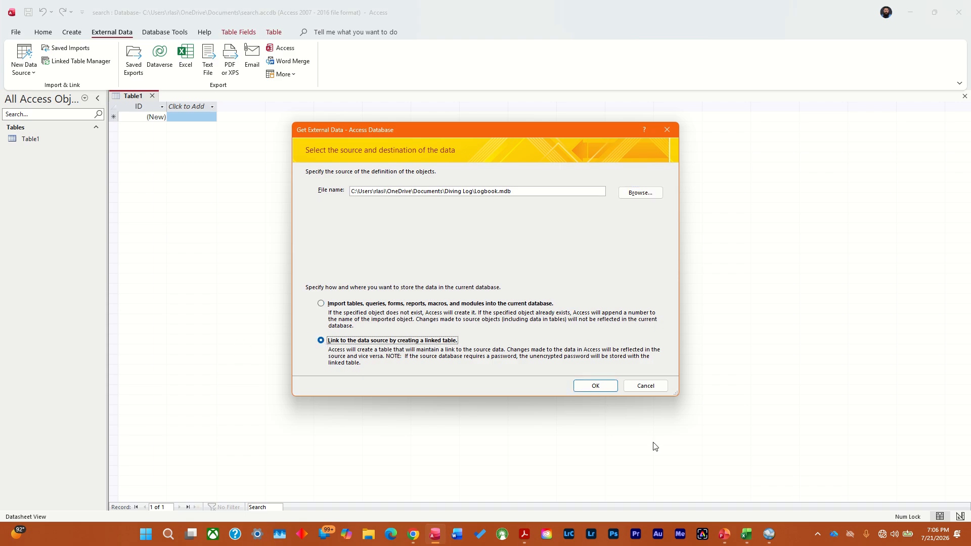
click(596, 386)
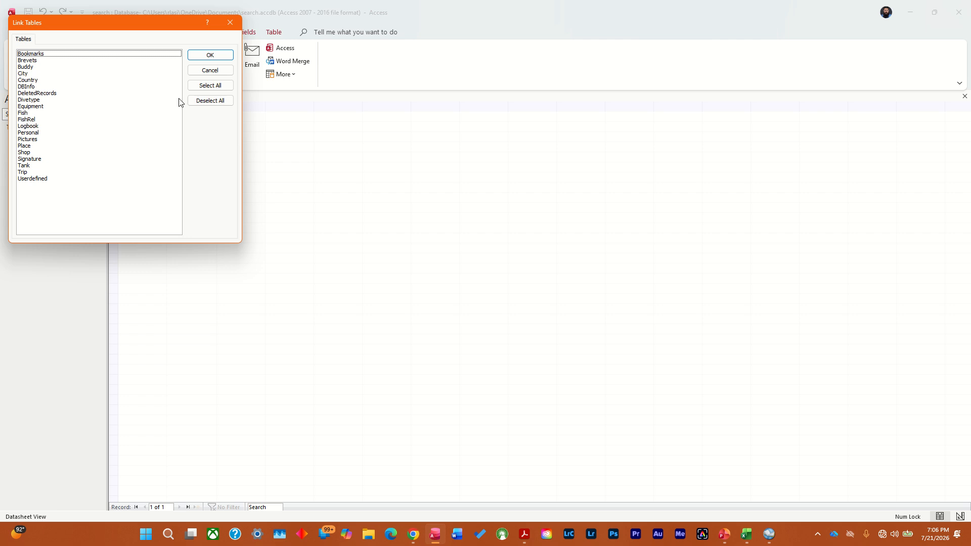
click(213, 87)
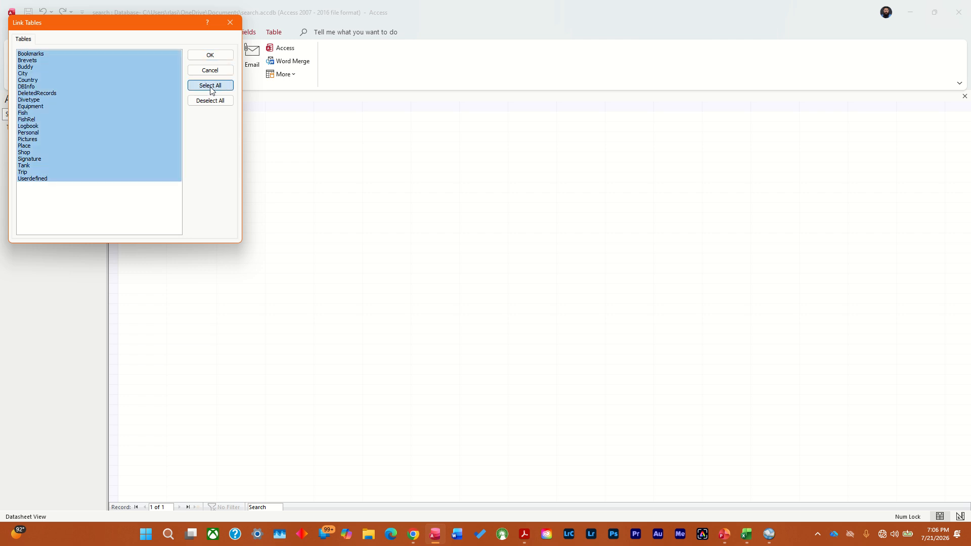
click(216, 56)
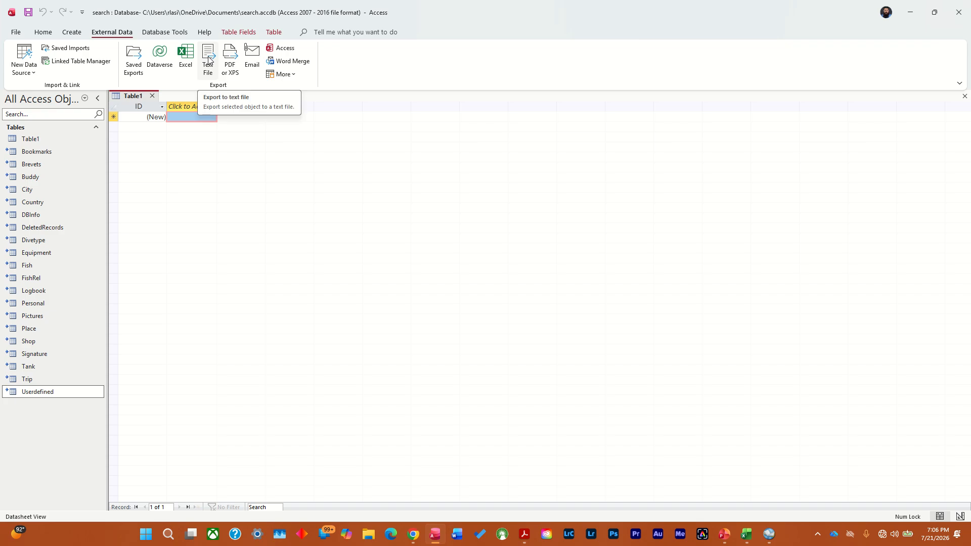
click(153, 96)
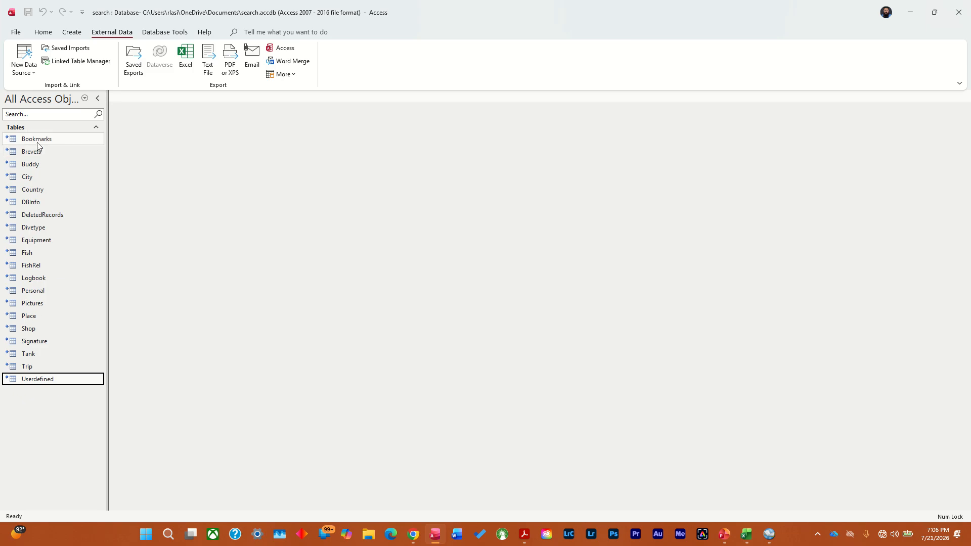
click(47, 385)
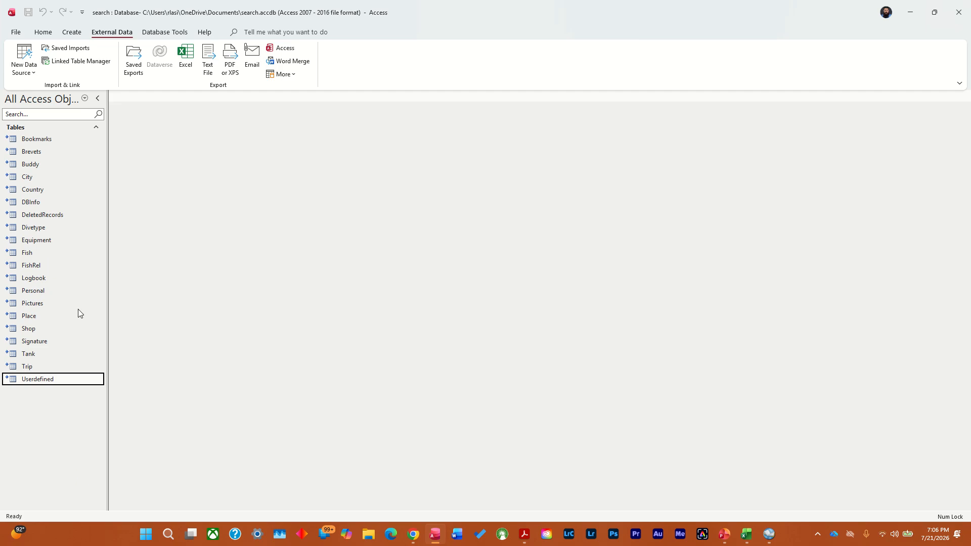
Step: Open the linked Logbook and Place tables to examine the dive and dive site records, and return to the Logbook table
double_click(51, 281)
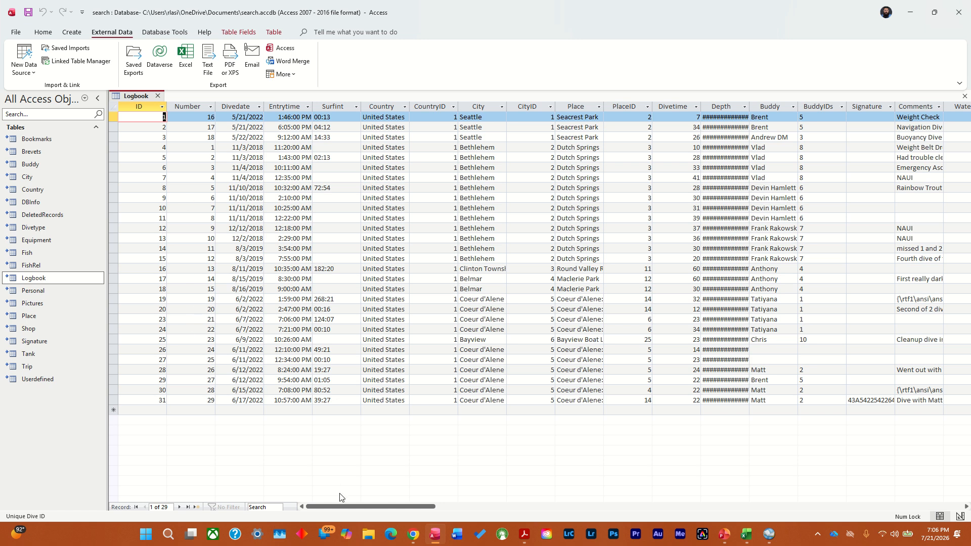
drag(348, 506, 202, 490)
click(40, 321)
double_click(40, 322)
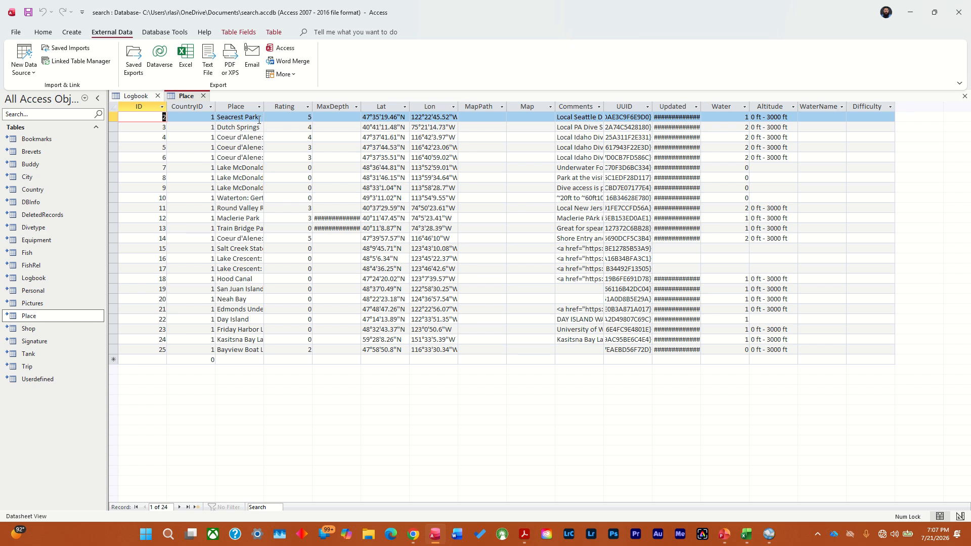
click(135, 96)
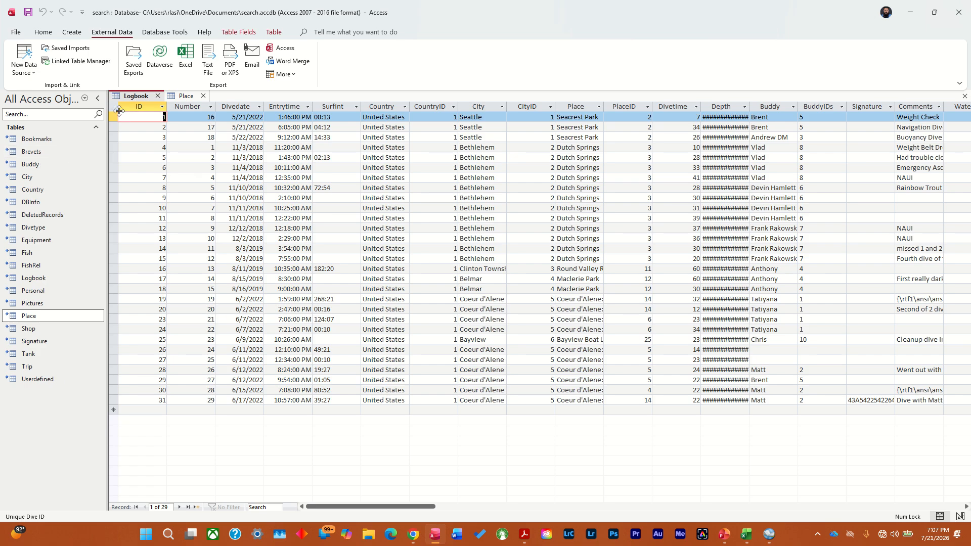
Step: Fit the ID, Number and Depth columns of the Logbook table to their contents
click(28, 143)
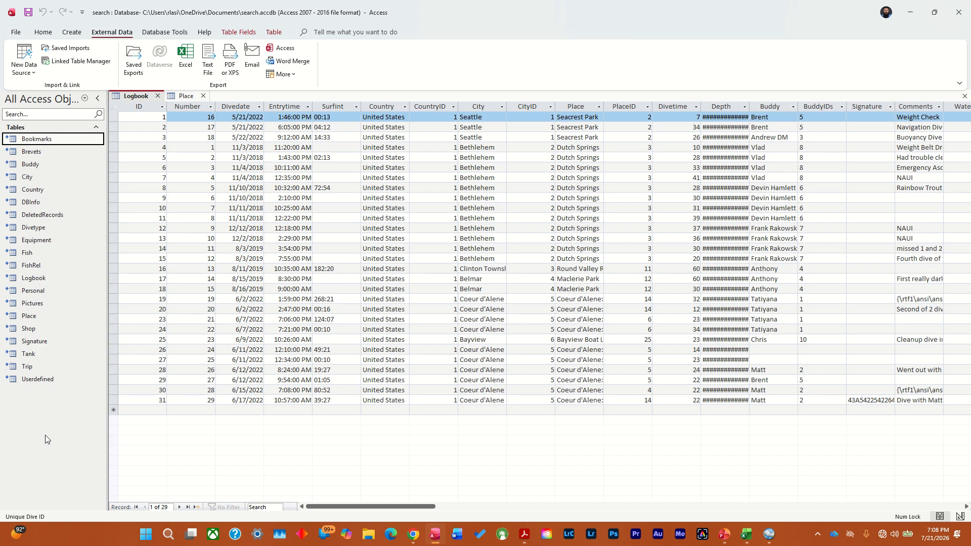
double_click(166, 109)
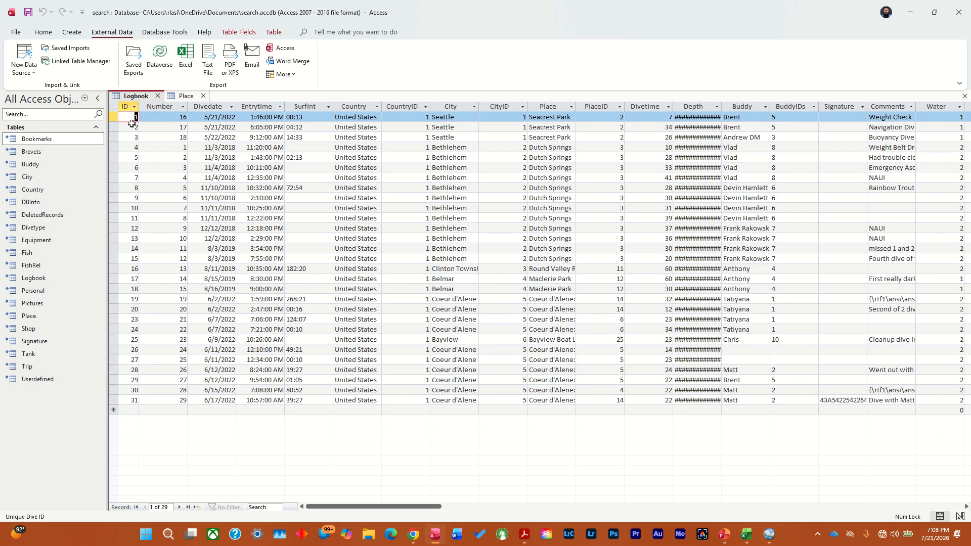
double_click(187, 107)
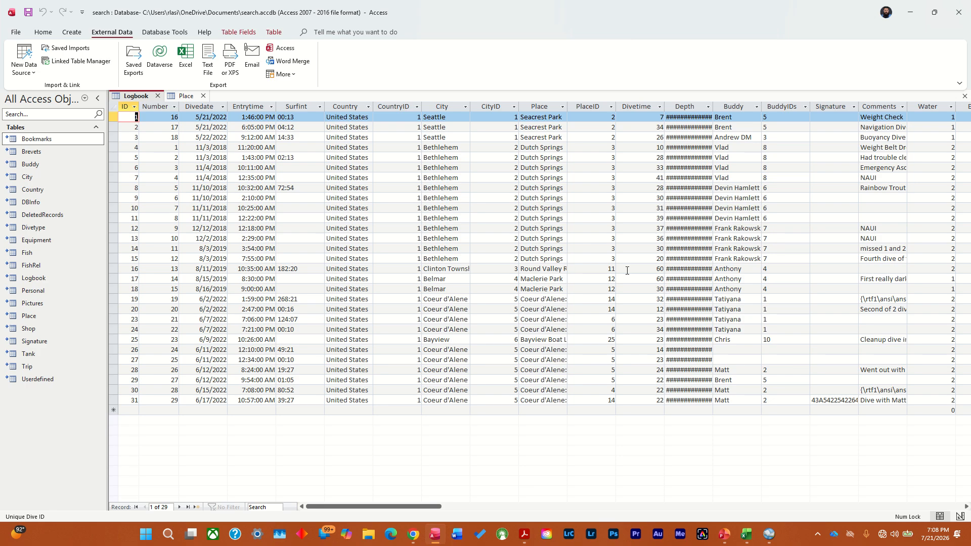
double_click(713, 107)
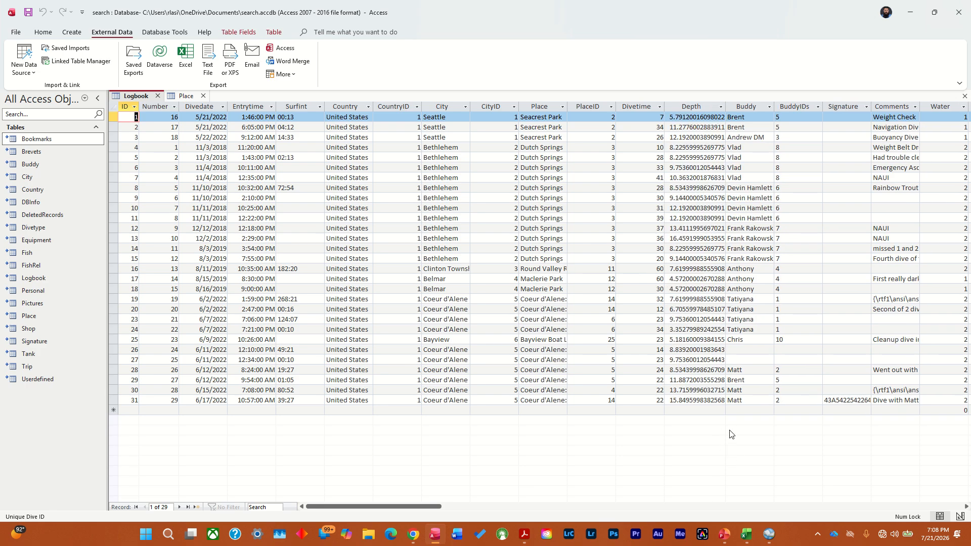
Step: Fit the Tanksize, PresS and PresE columns of the Logbook table to their contents
click(692, 105)
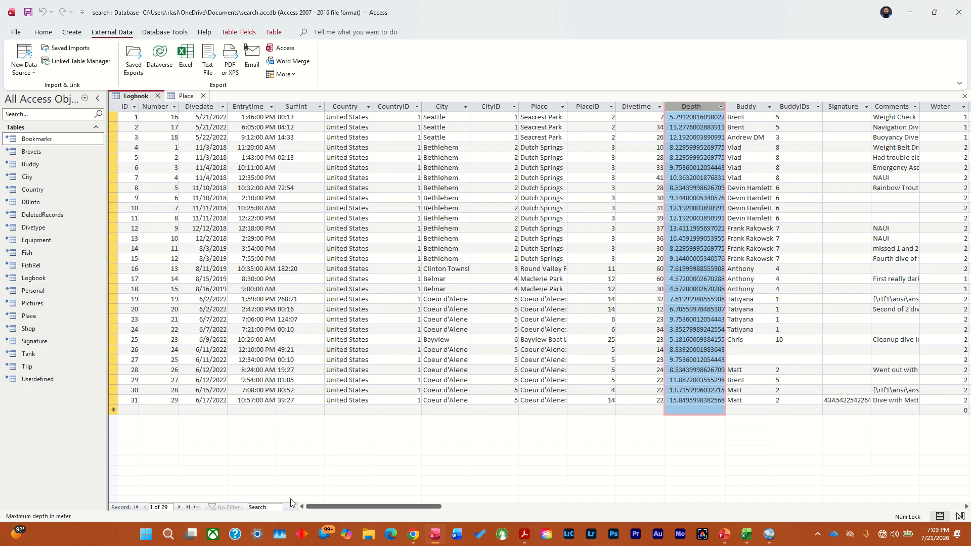
drag(357, 506, 441, 506)
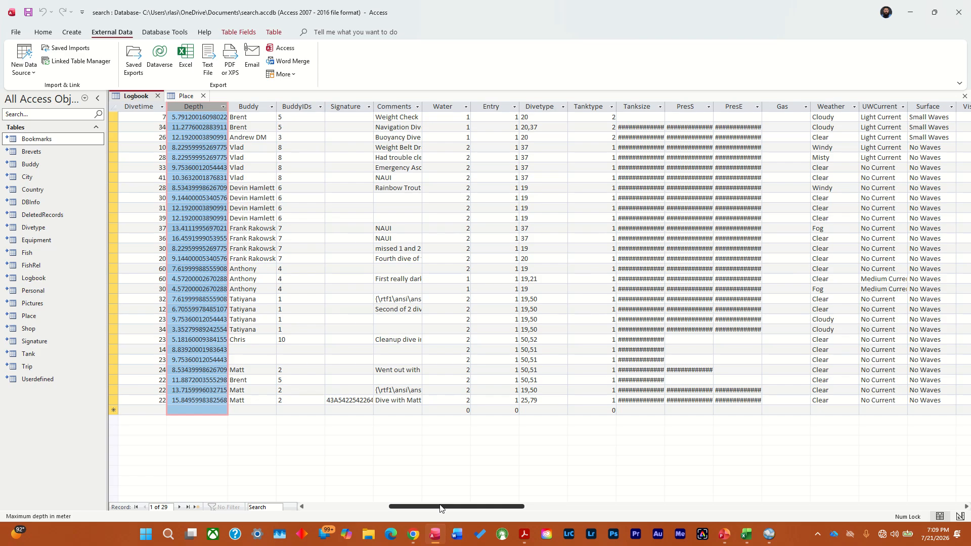
double_click(664, 107)
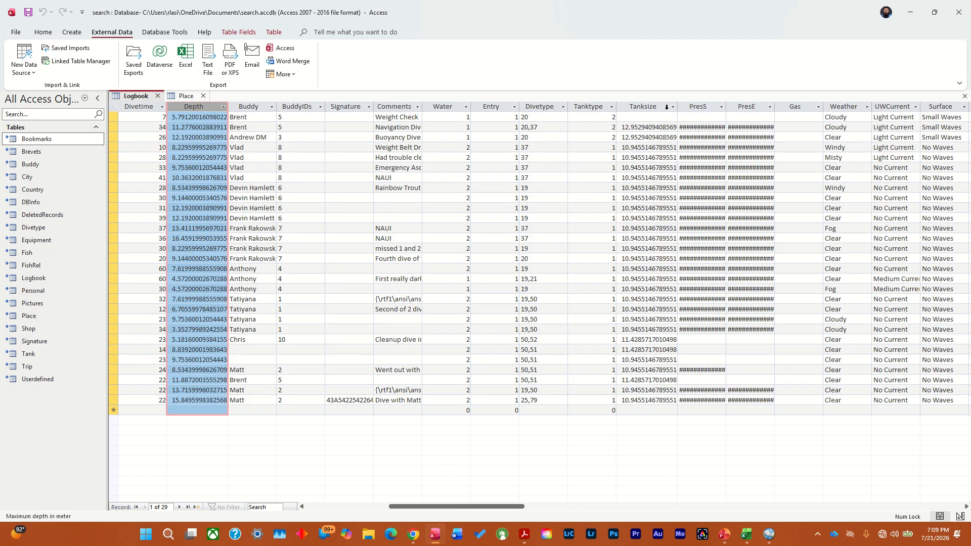
double_click(726, 106)
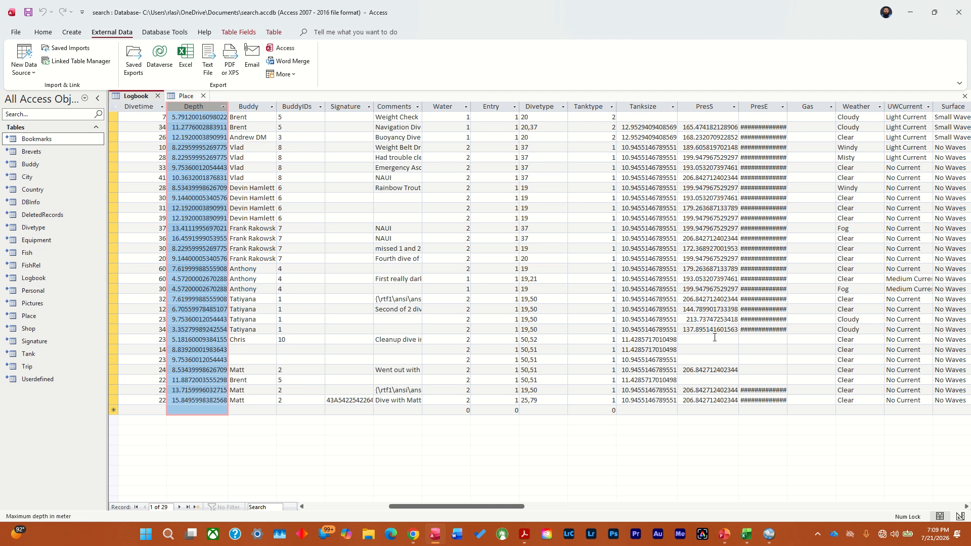
click(783, 107)
click(795, 96)
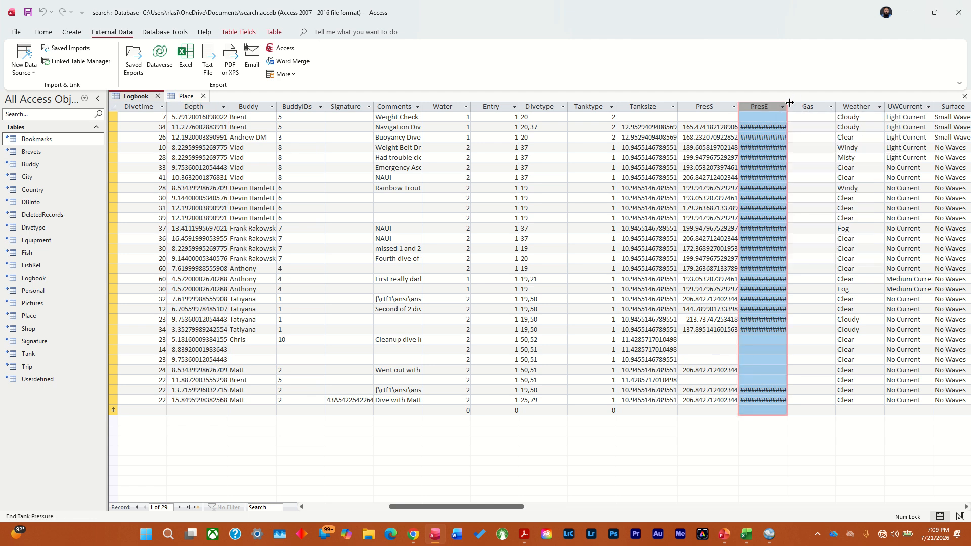
double_click(787, 106)
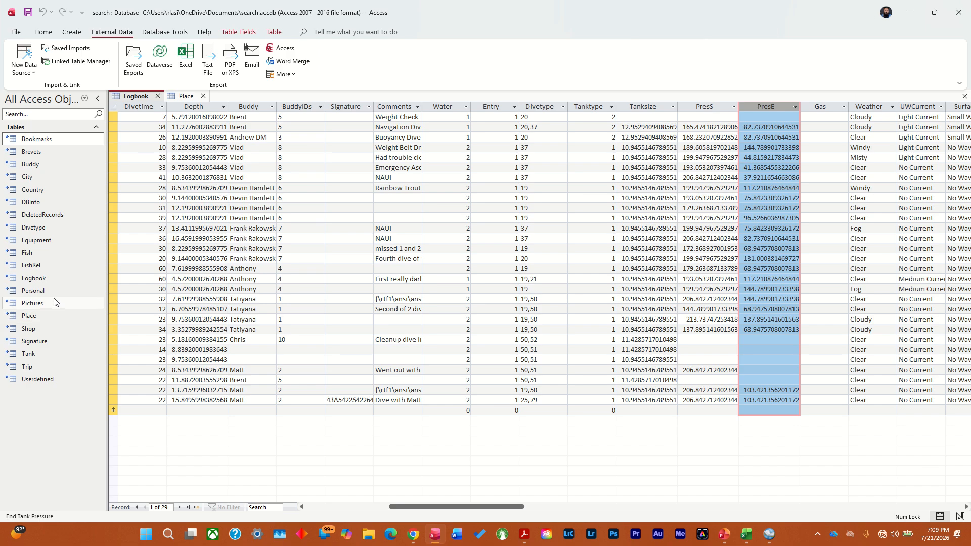
Step: Open the Divetype table, fit its SortOrd column to the contents, and close the table with the layout changes saved
double_click(36, 228)
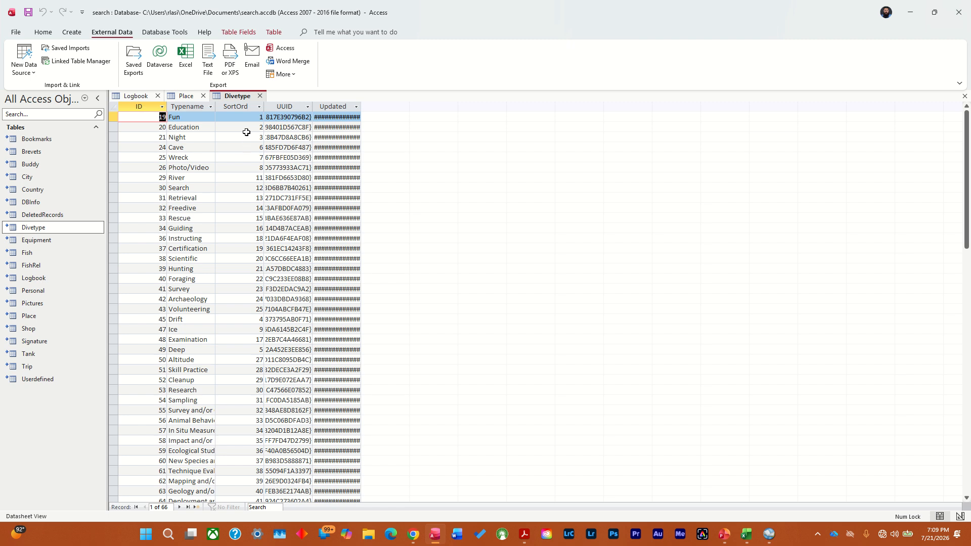
click(243, 106)
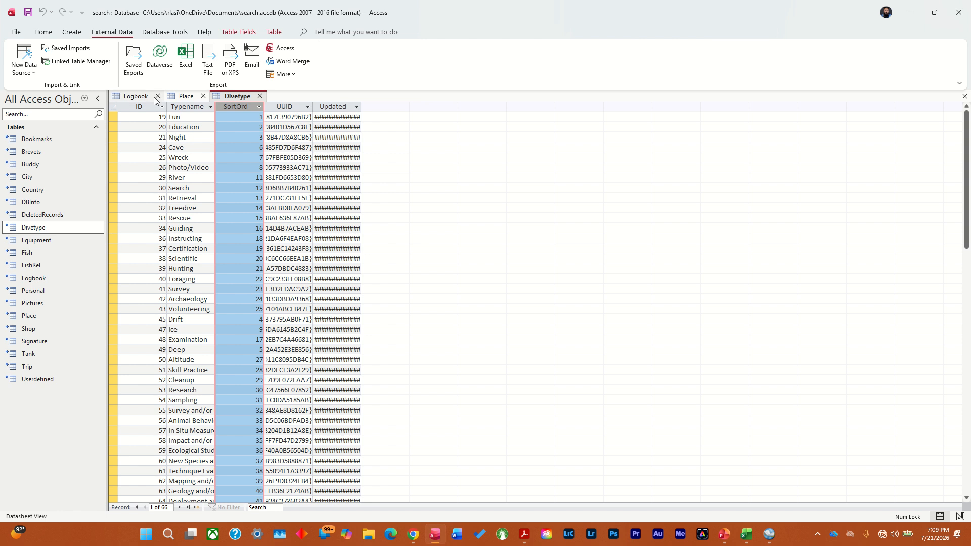
double_click(263, 106)
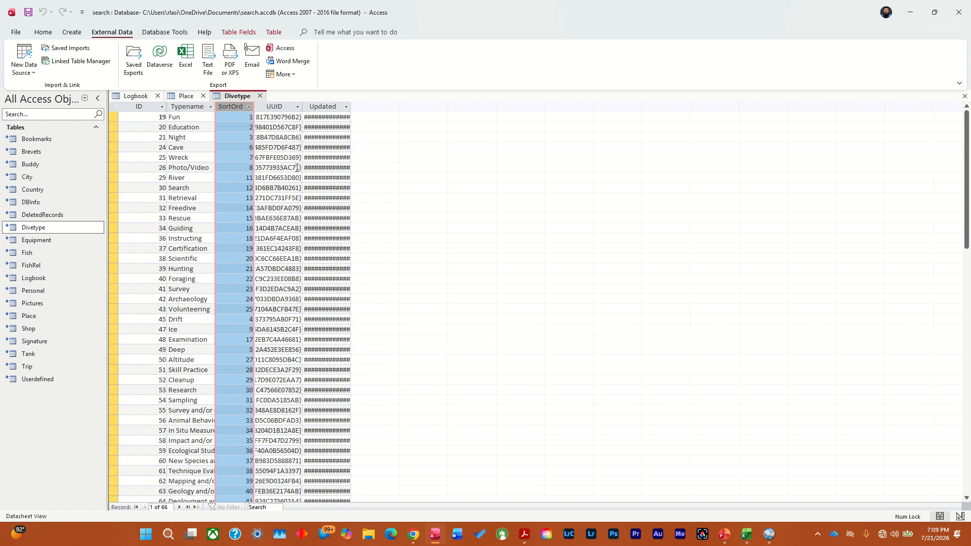
click(260, 96)
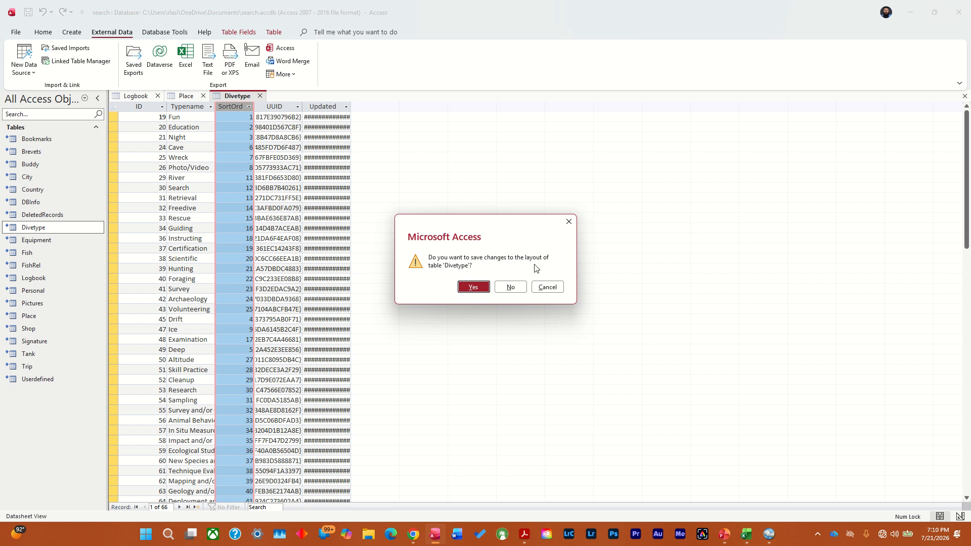
click(471, 288)
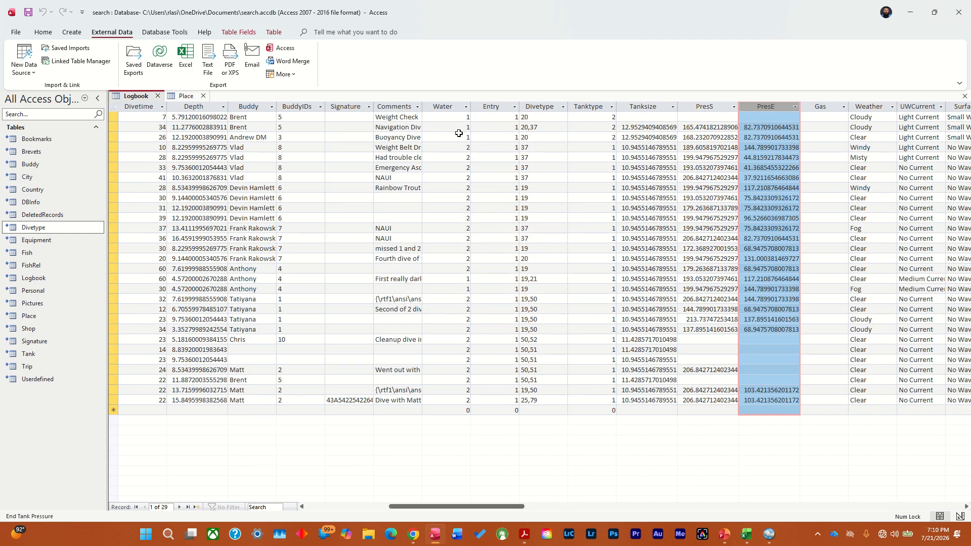
Step: Narrow the Water and BuddyIDs columns of the Logbook table
drag(472, 107, 457, 107)
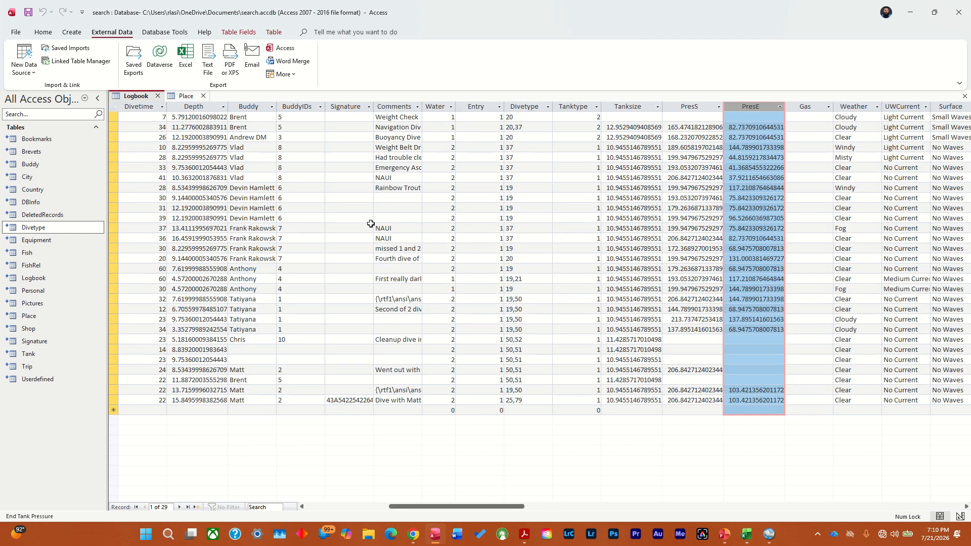
drag(326, 106, 321, 106)
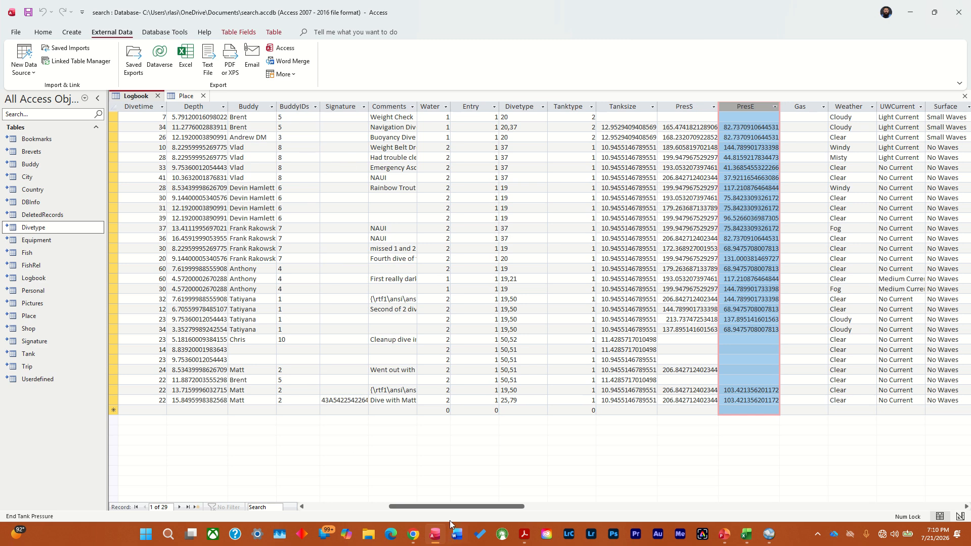
drag(454, 504, 371, 504)
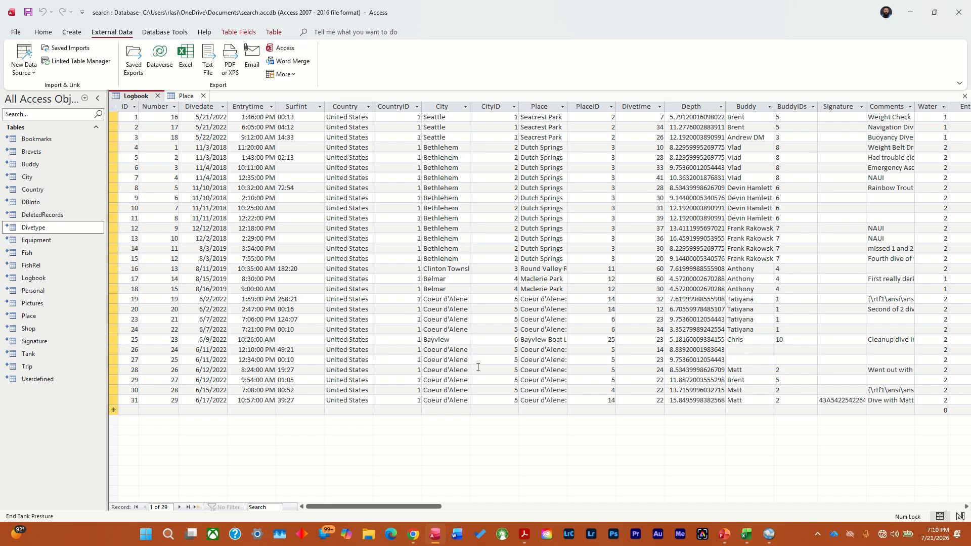
Step: Examine the blank new-record row and compare the ID and Number columns of the Logbook table
click(132, 410)
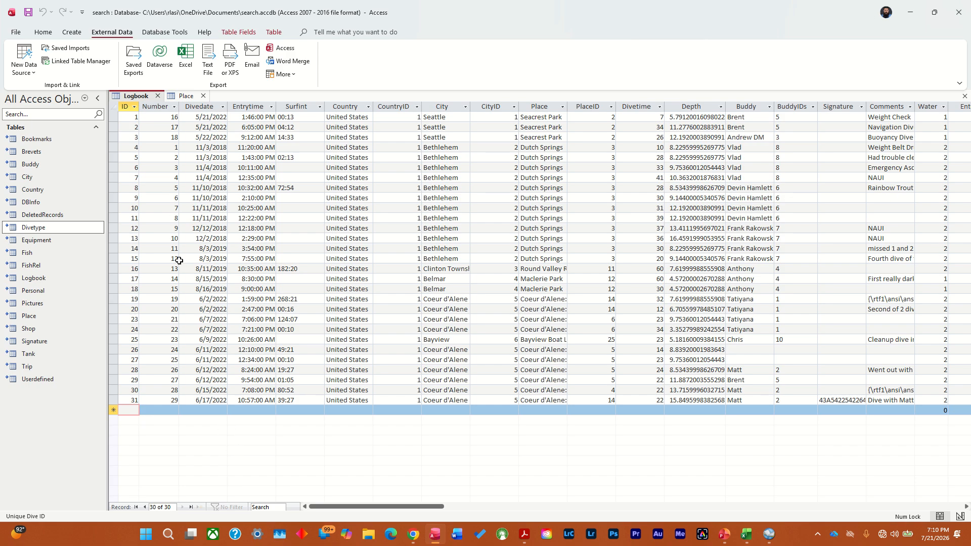
click(164, 411)
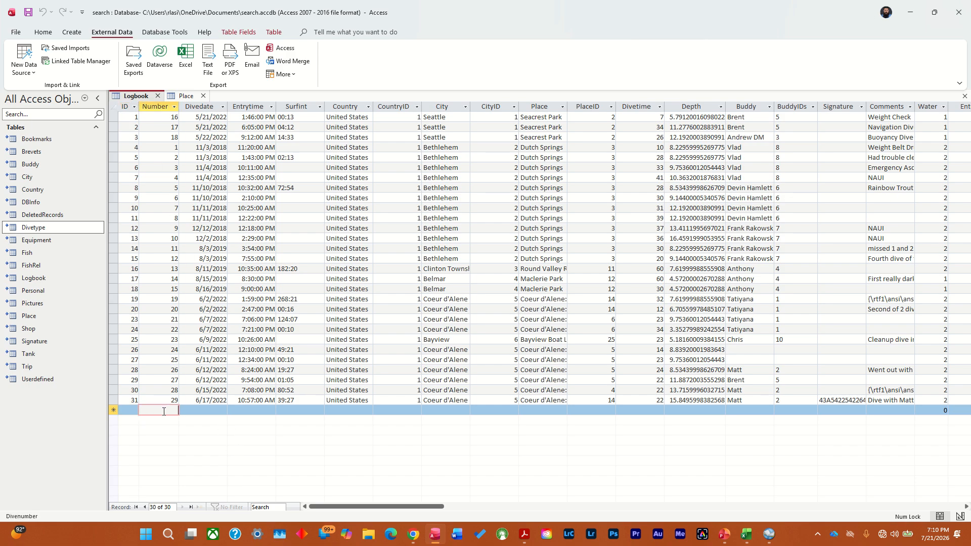
click(215, 410)
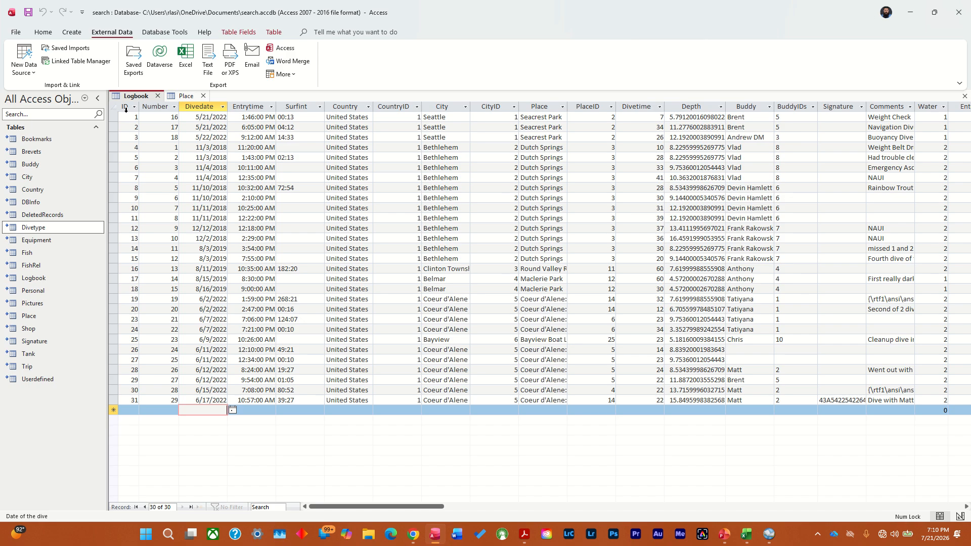
click(160, 105)
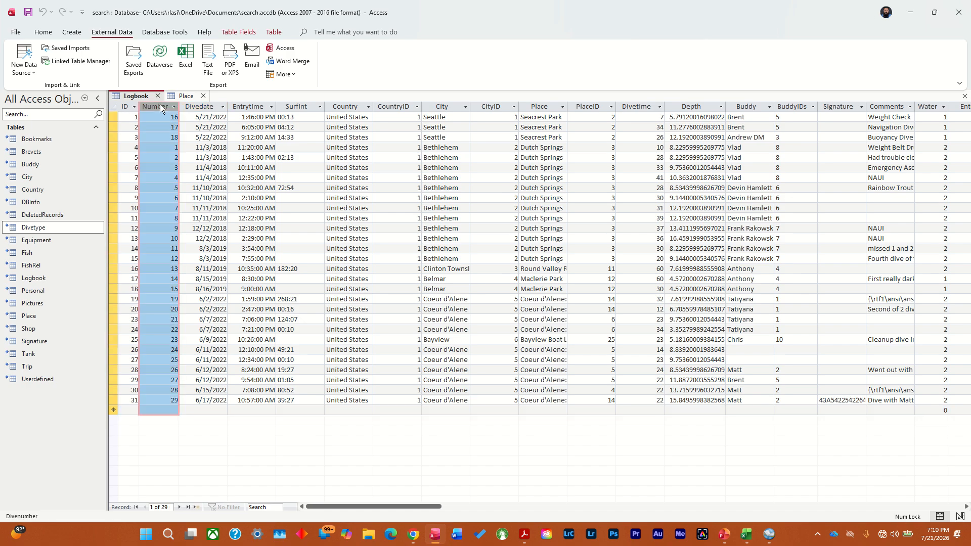
click(131, 109)
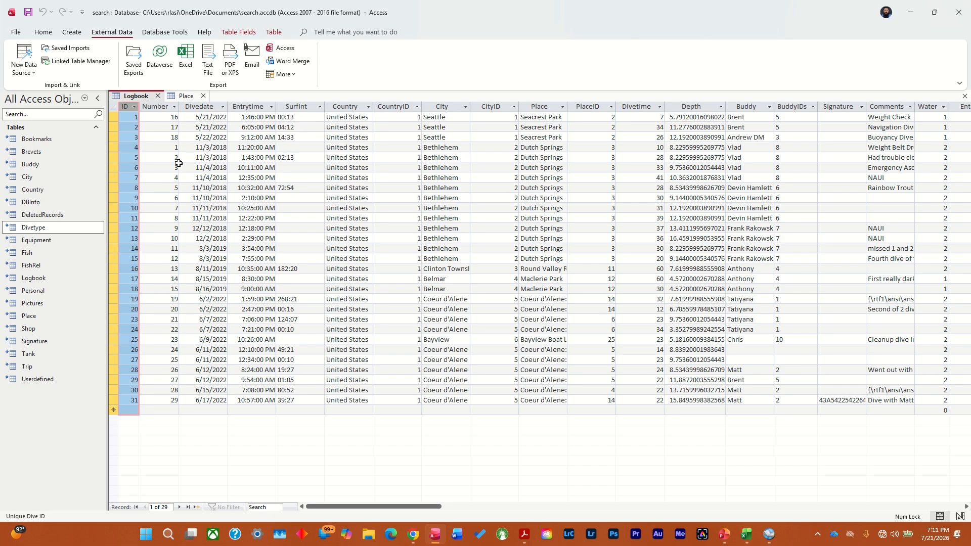
click(172, 148)
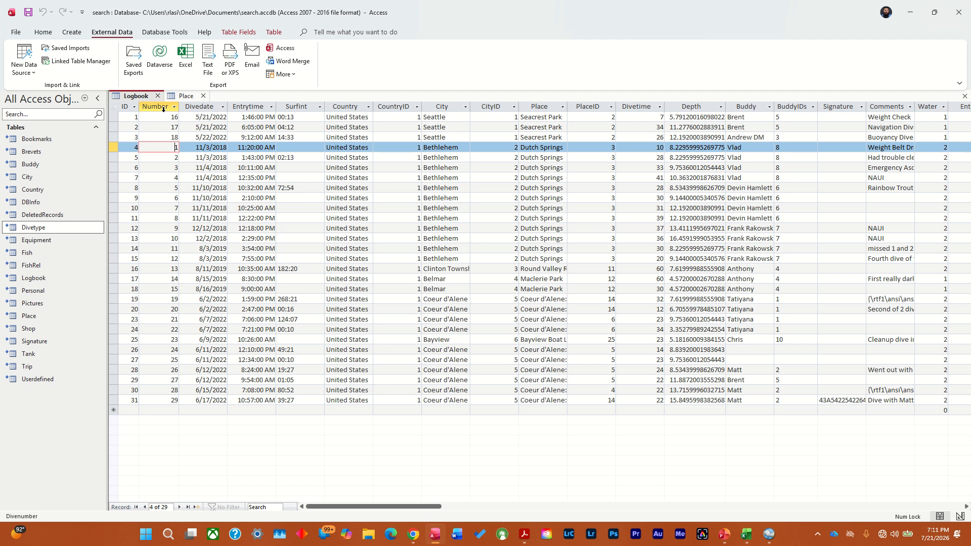
click(129, 107)
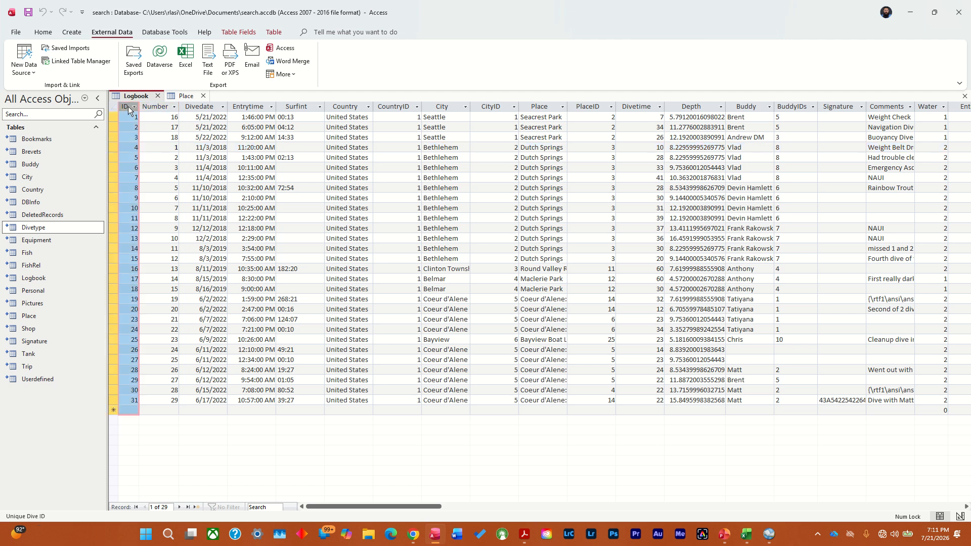
click(154, 107)
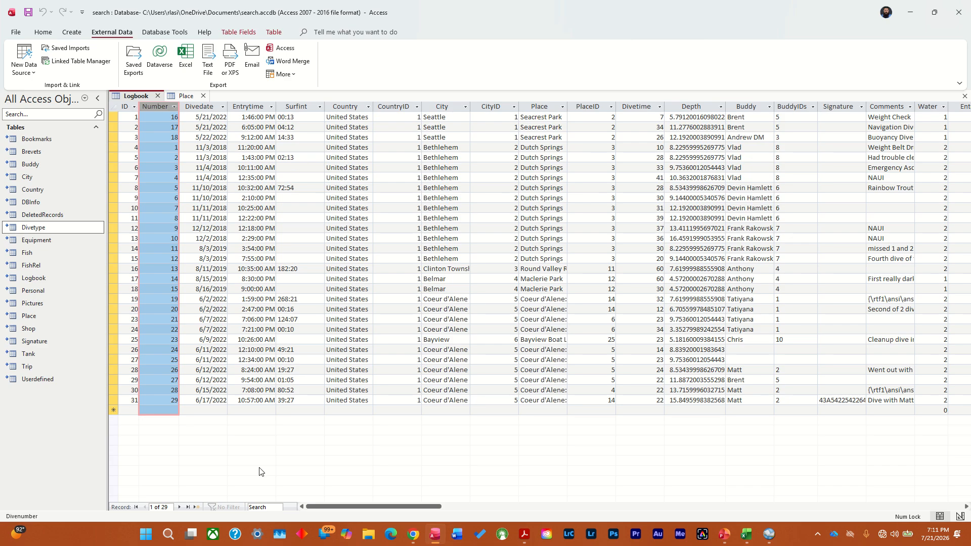
Step: Start a new Logbook record with Divedate 7/21/2026 and Entrytime 11:00 AM, leaving the surface interval empty
click(205, 408)
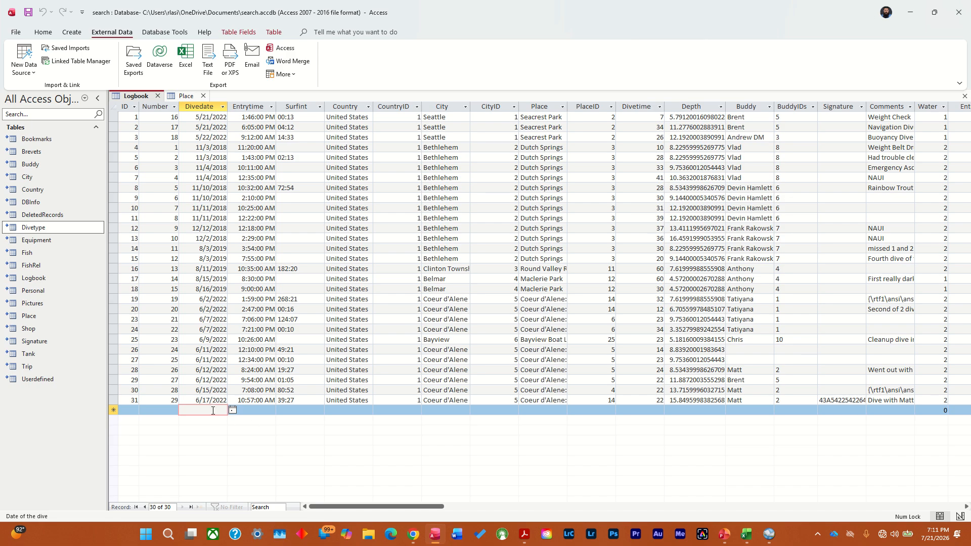
text(7)
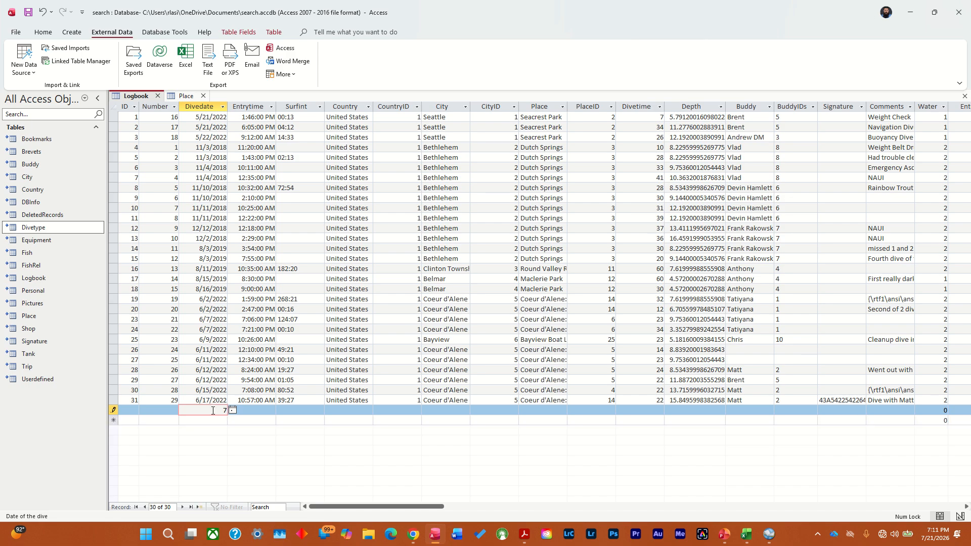
text(/21/2026)
key(Tab)
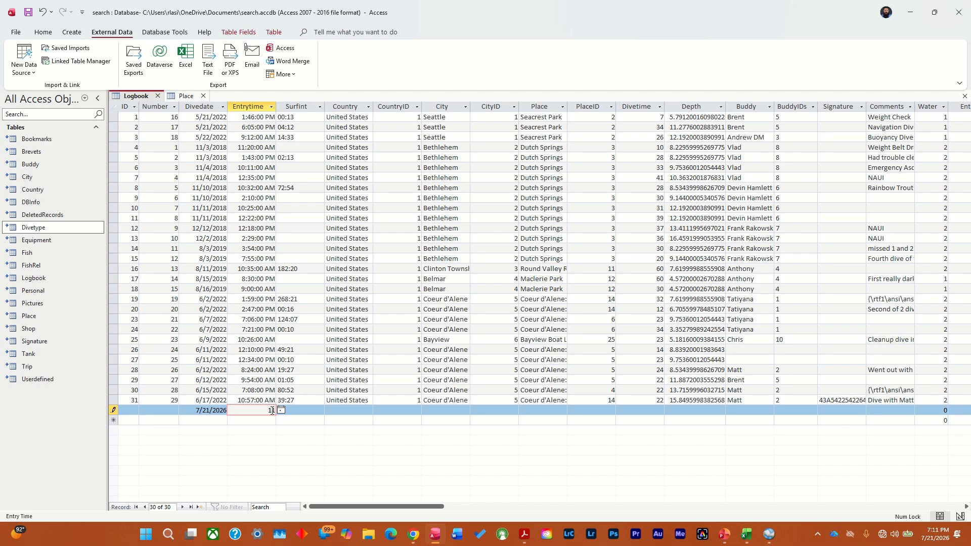
text(11:0)
key(Tab)
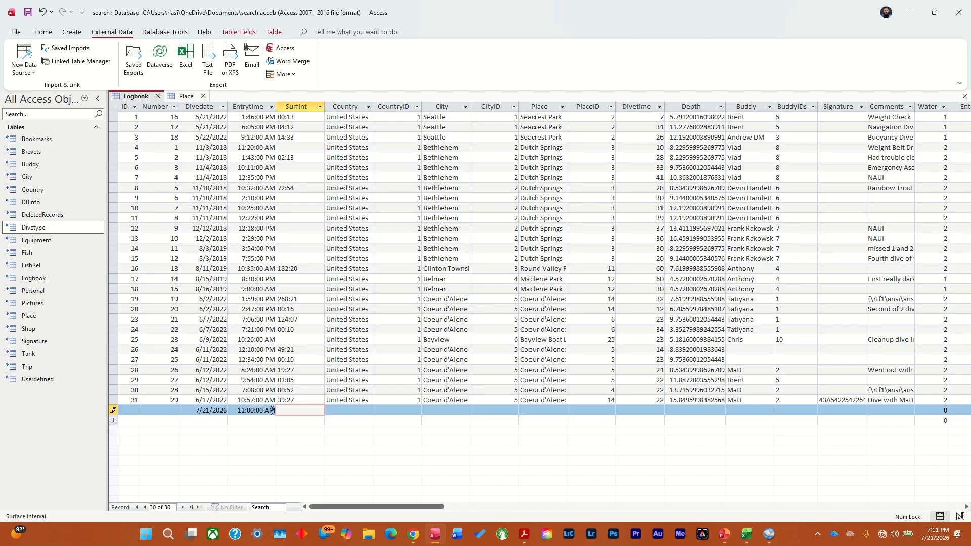
click(348, 412)
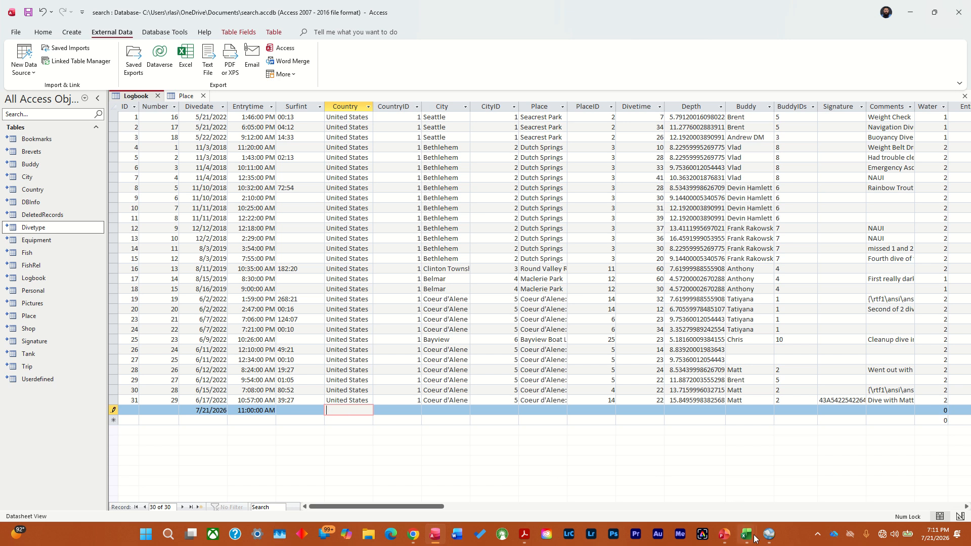
Step: Switch to Diving Log and reopen its Logbook window to check the dive list for the new record
mouse_move(767, 534)
click(796, 477)
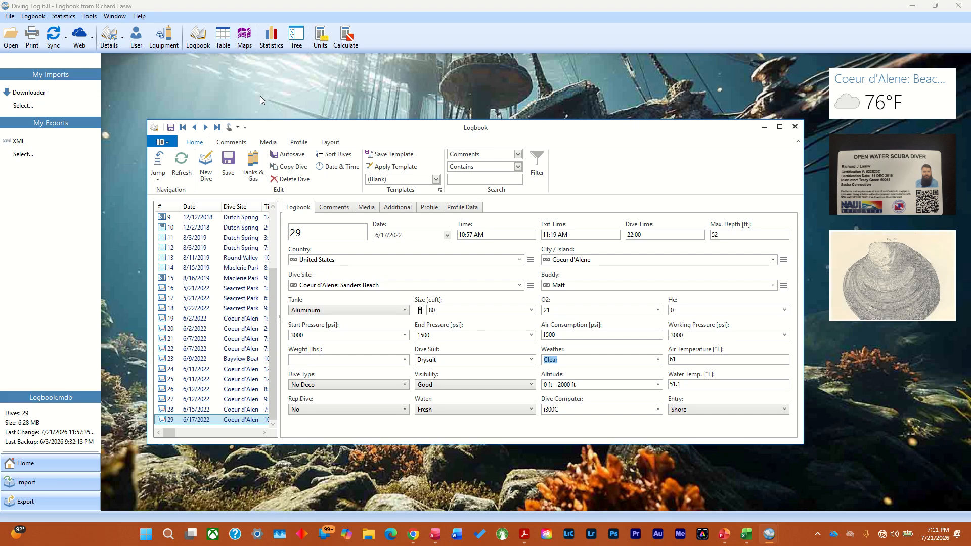
click(411, 107)
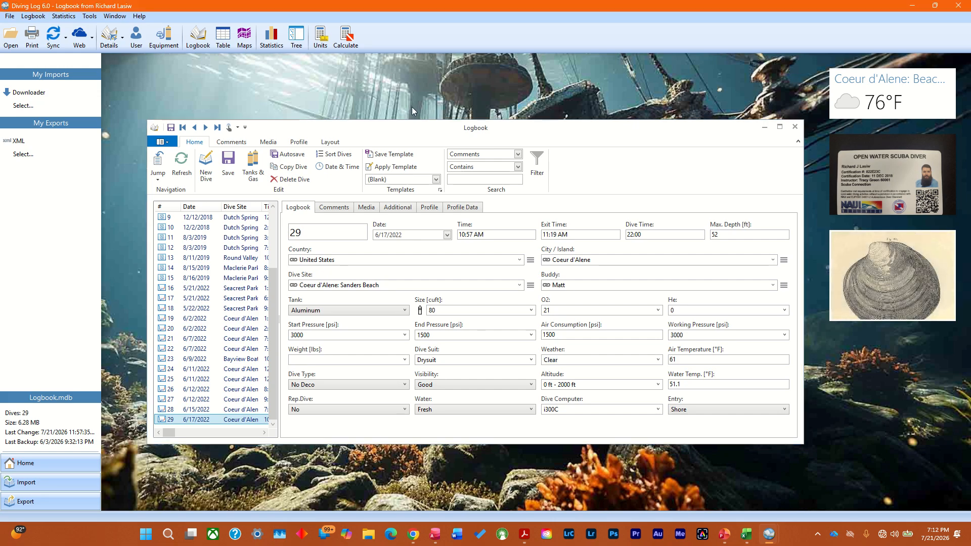
click(794, 127)
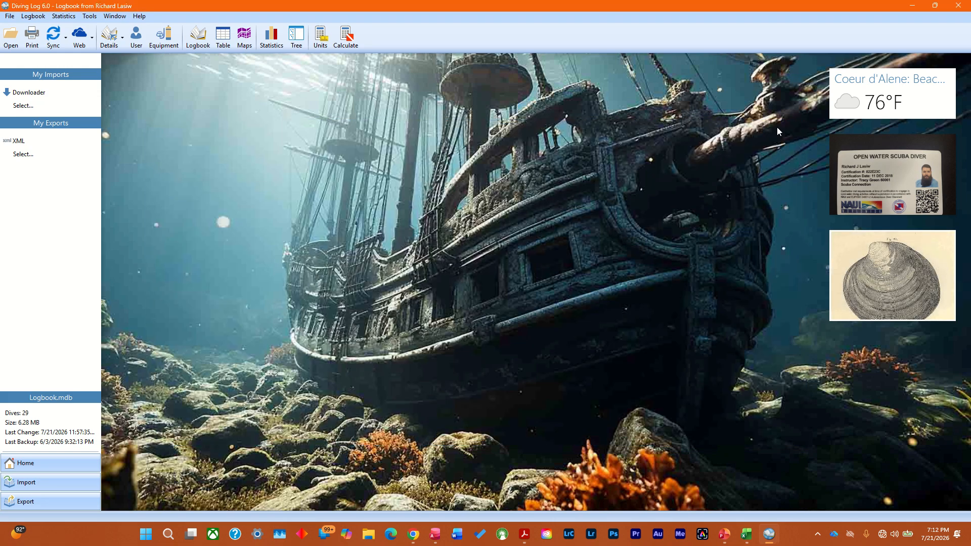
click(197, 37)
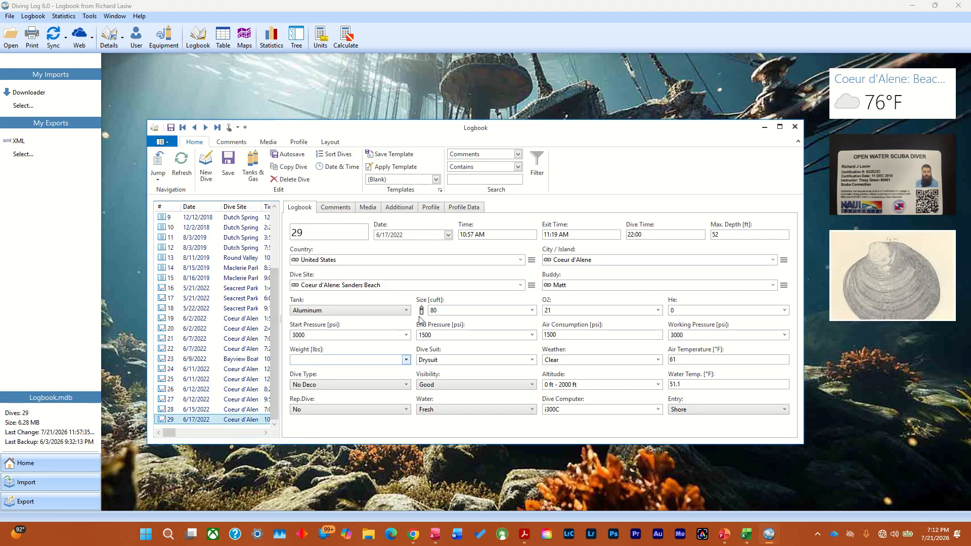
click(795, 126)
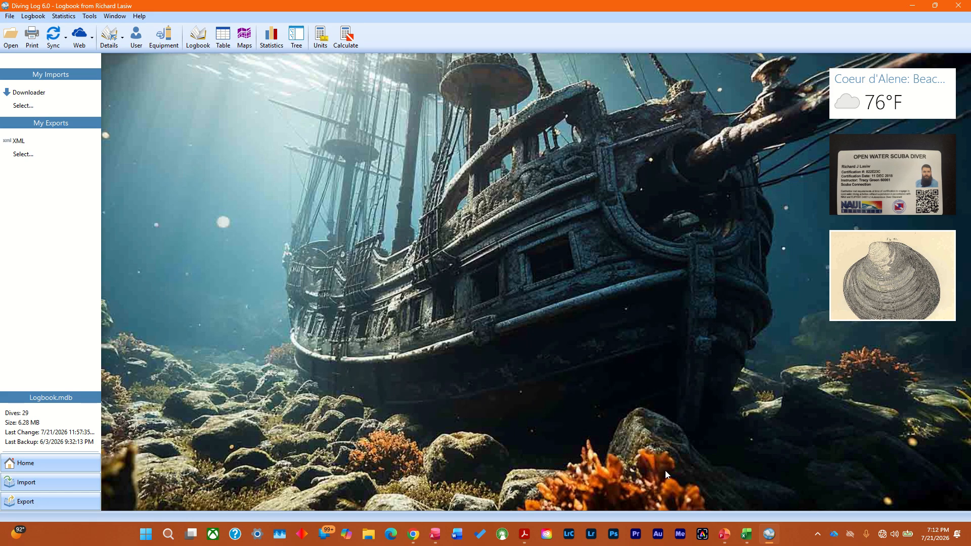
click(197, 36)
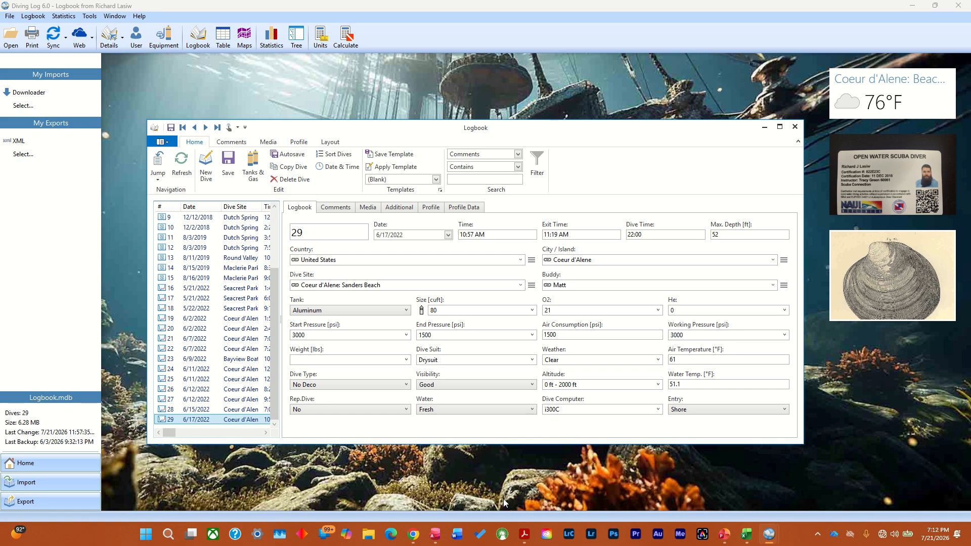
Step: Switch to Access and try to save the new 7/21/2026 Logbook record without an ID
click(436, 535)
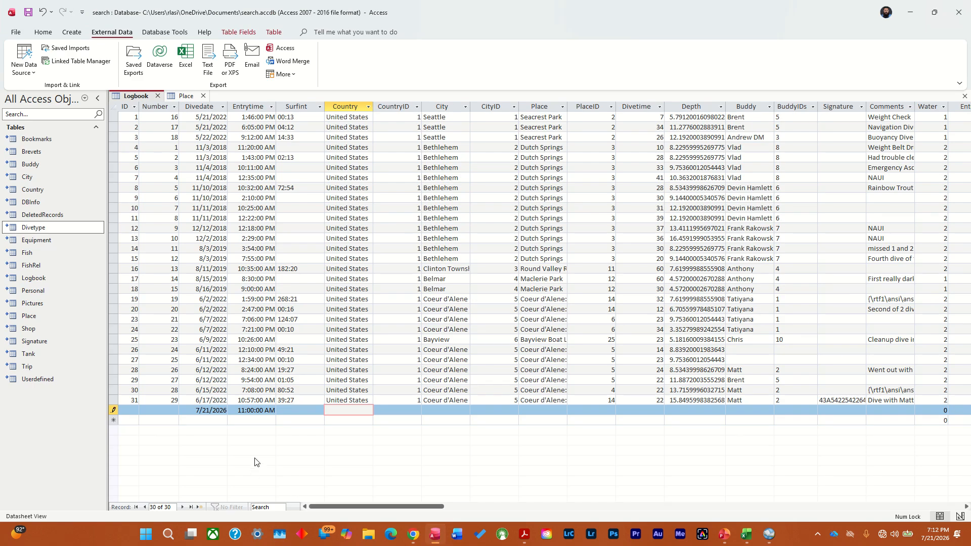
click(161, 411)
click(128, 410)
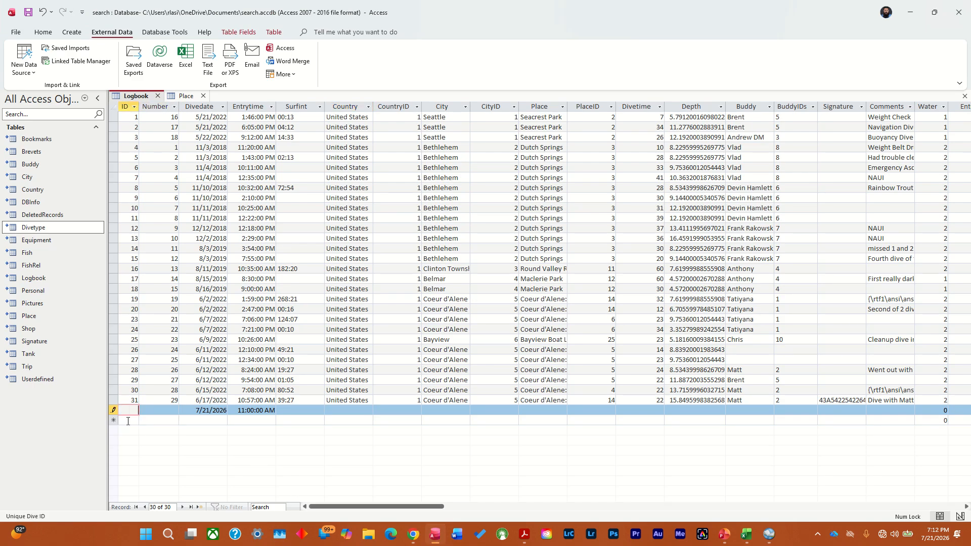
click(319, 421)
click(548, 286)
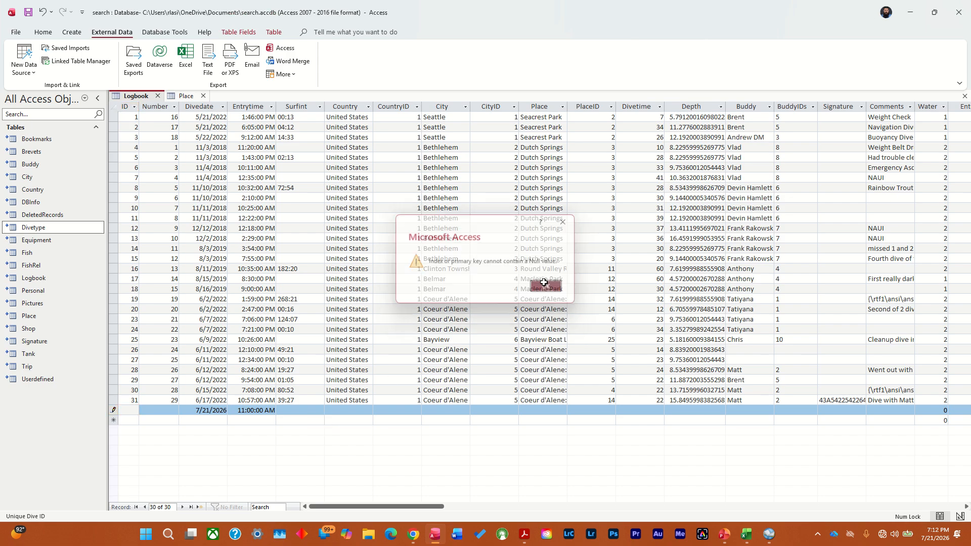
click(43, 32)
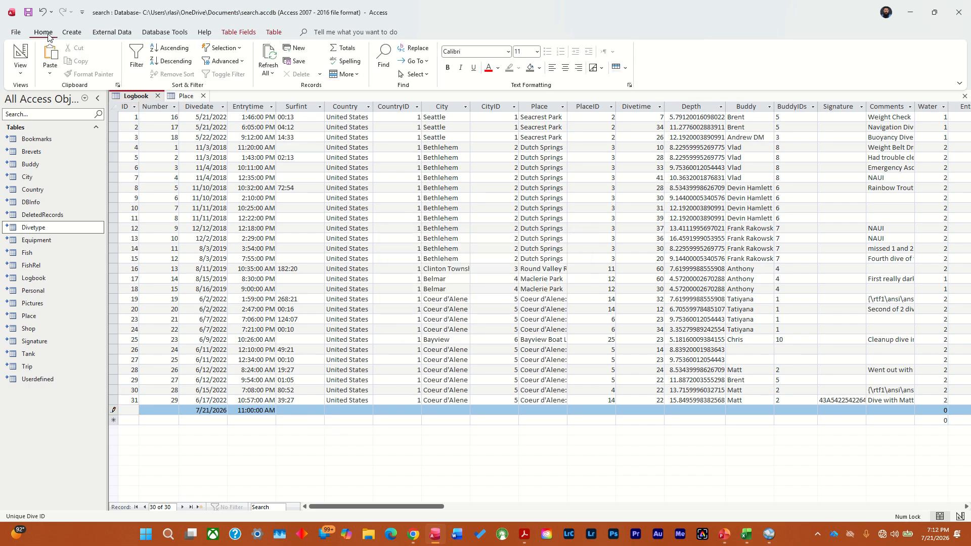
click(71, 32)
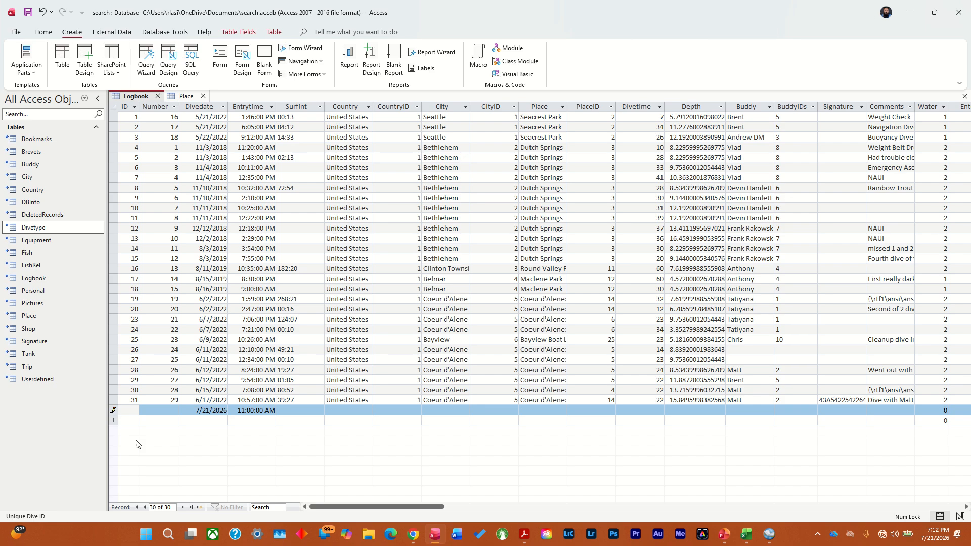
Step: Give the 7/21/2026 Logbook record ID 32 and Number 30 and save the record
click(132, 410)
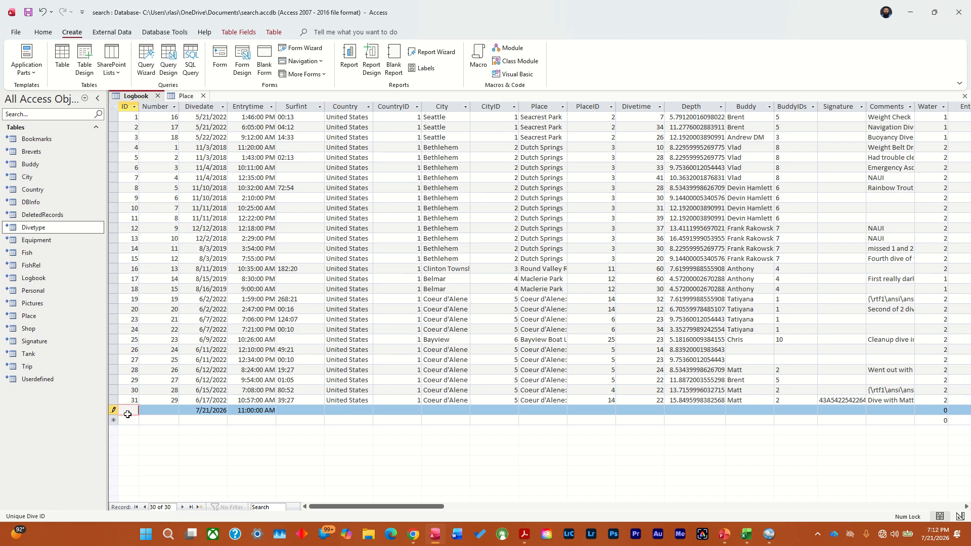
key(Tab)
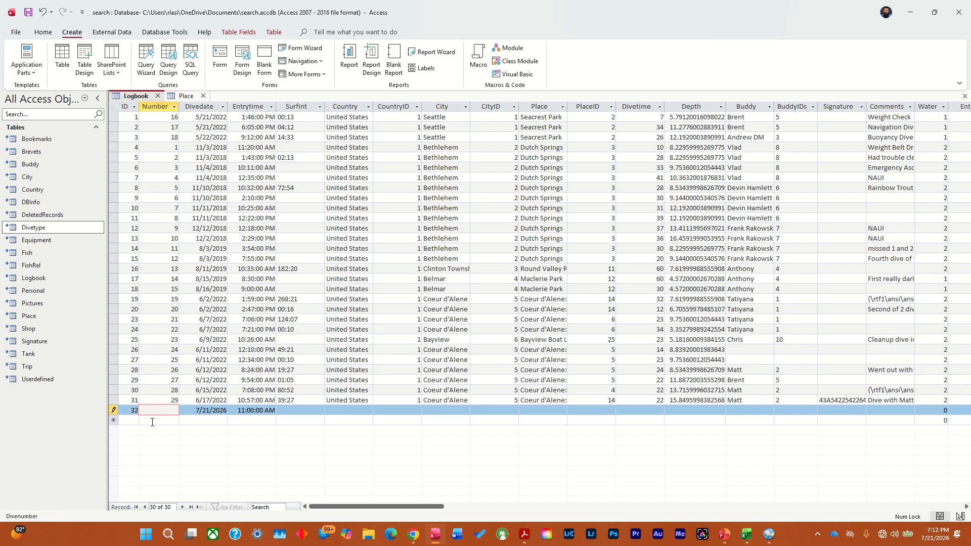
key(Down)
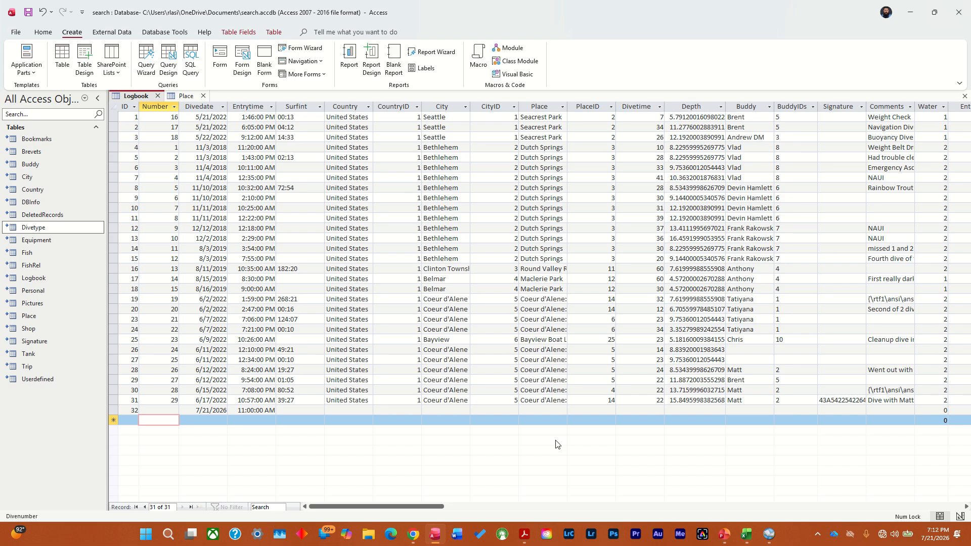
click(301, 409)
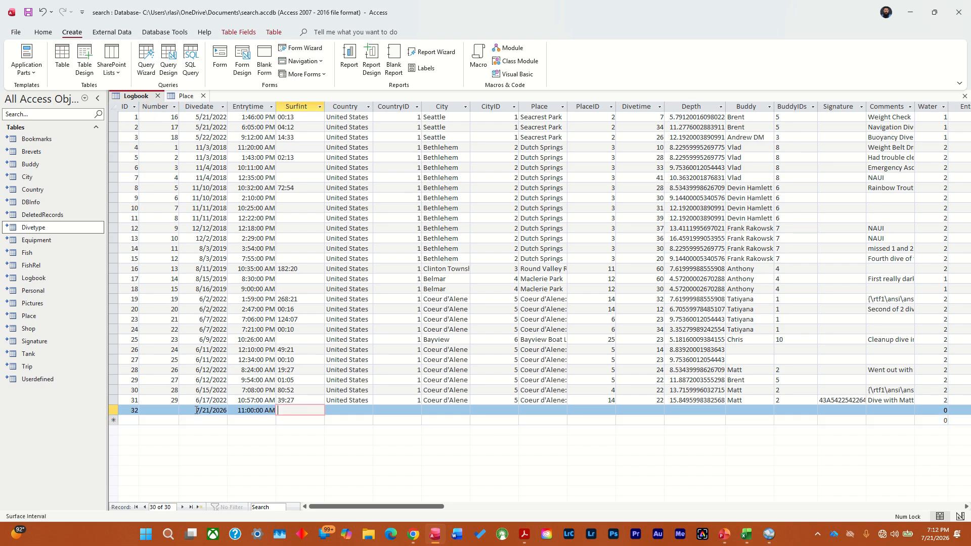
click(161, 411)
text(30)
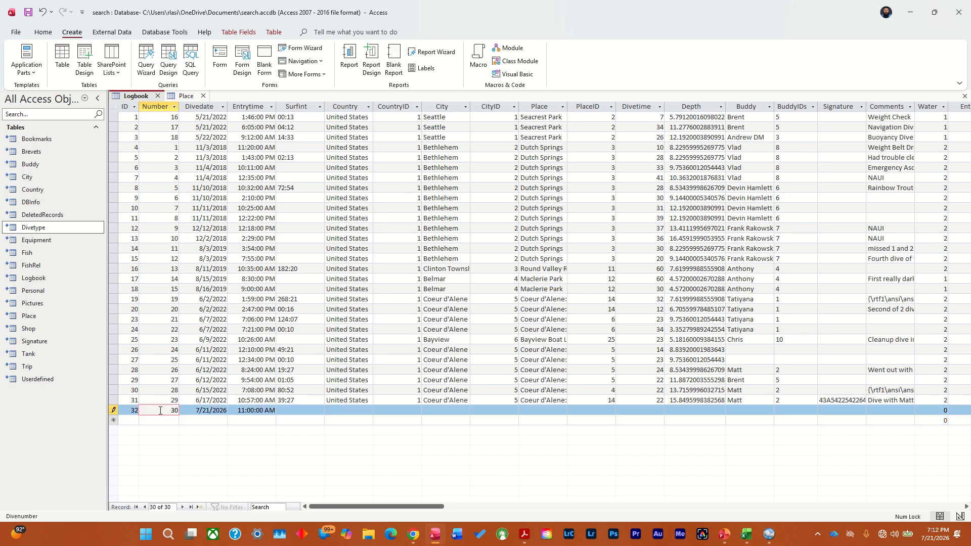
key(Tab)
click(310, 421)
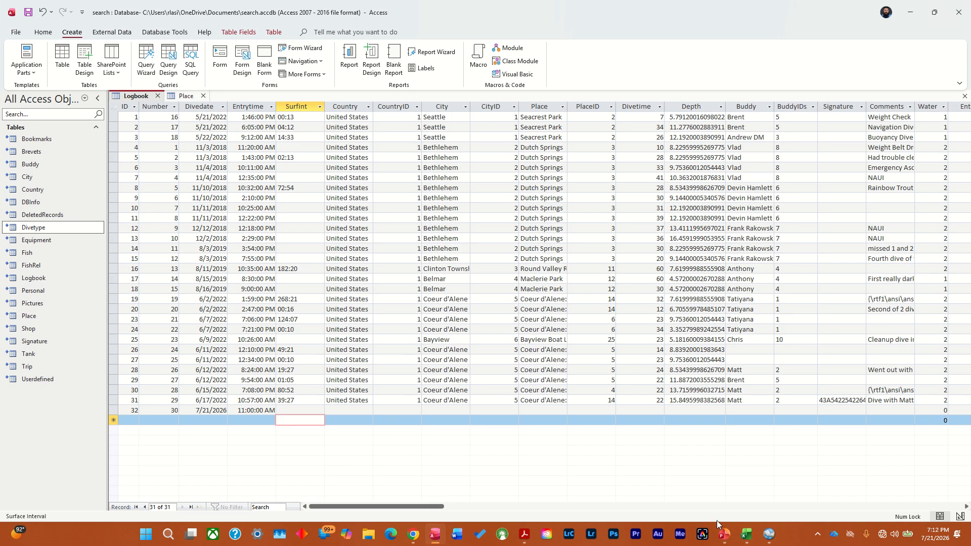
Step: Switch to Diving Log and reload its Logbook window to look for dive 30
click(771, 534)
click(822, 489)
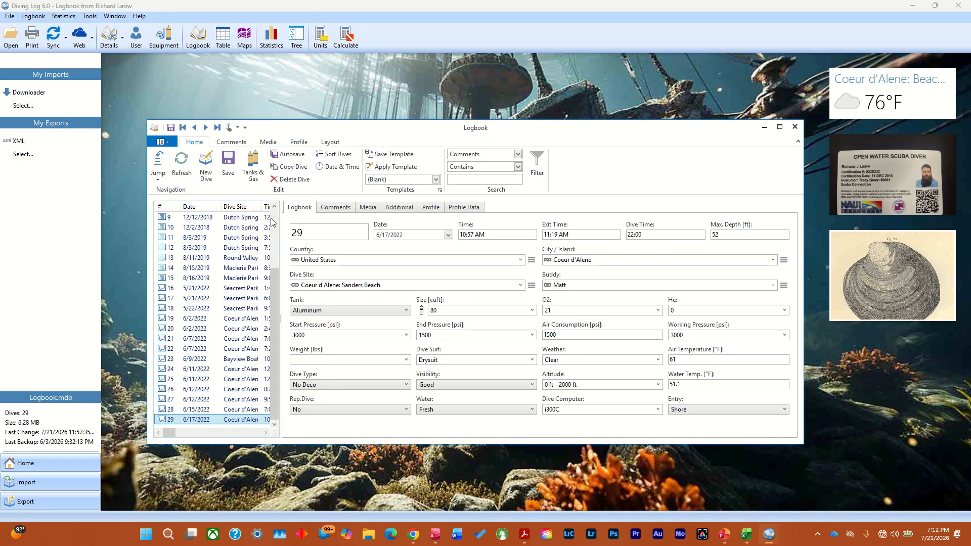
click(795, 127)
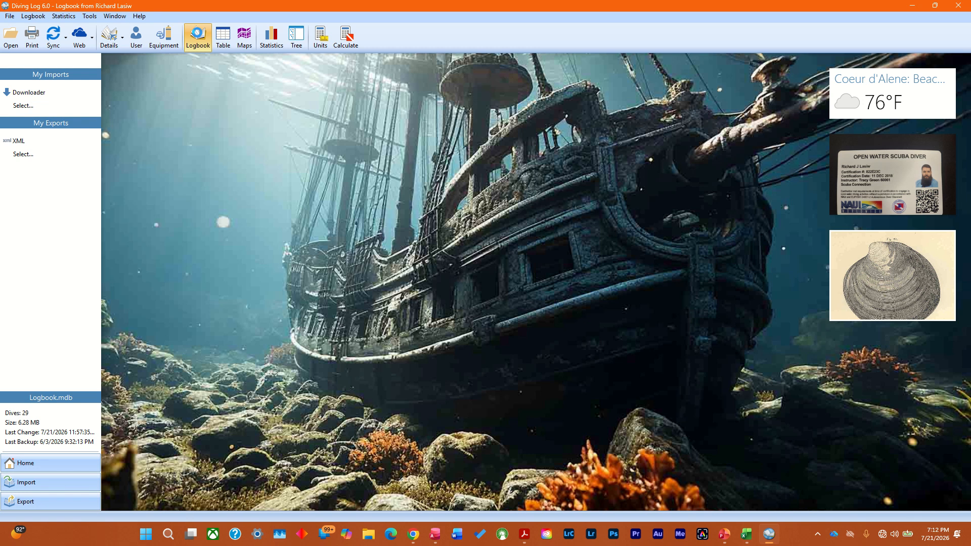
click(197, 36)
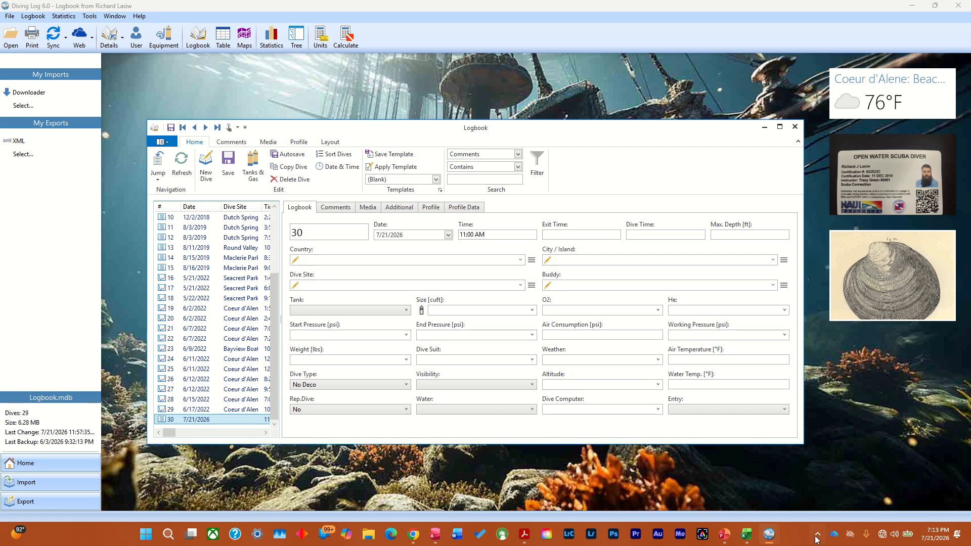
Step: Compare the record with ID 32 in the Access Logbook table with dive 30 in Diving Log
click(439, 534)
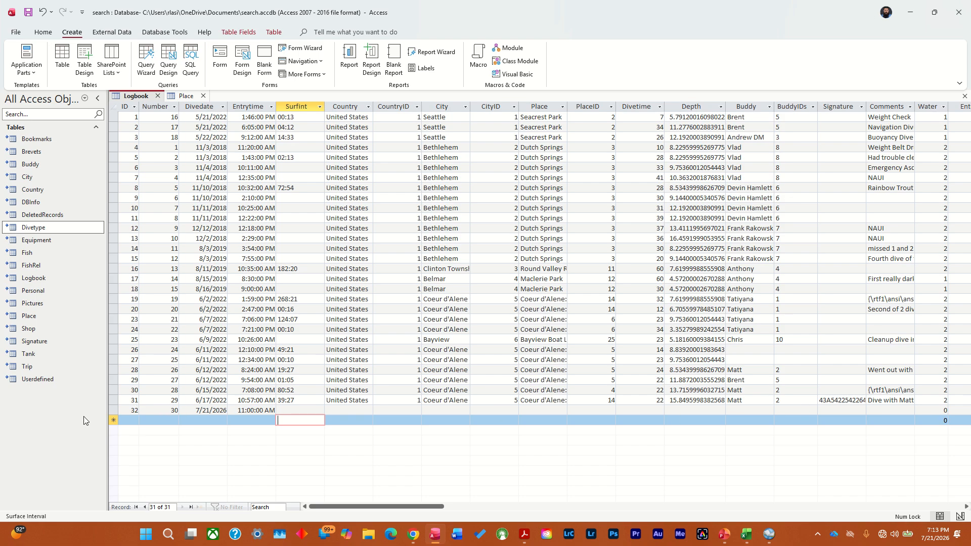
click(110, 410)
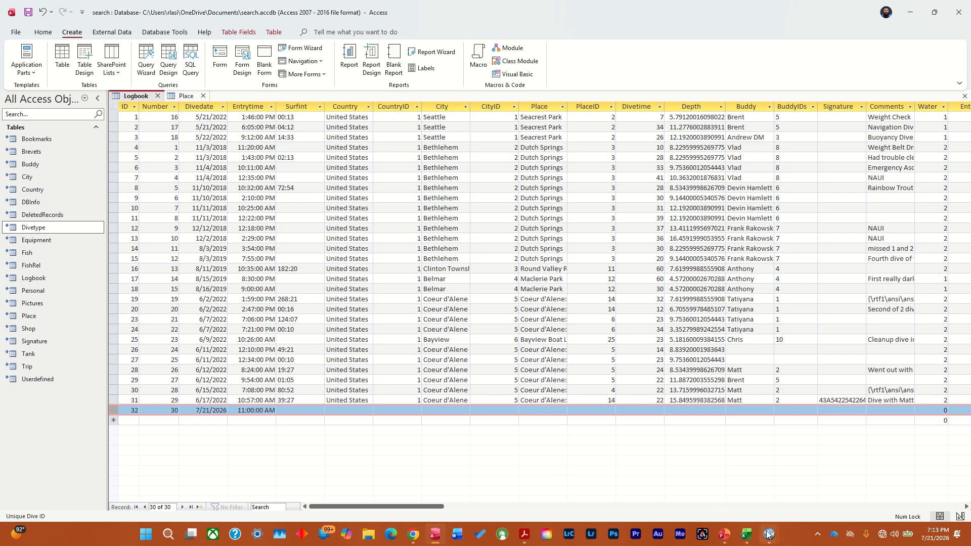
mouse_move(768, 533)
mouse_move(847, 483)
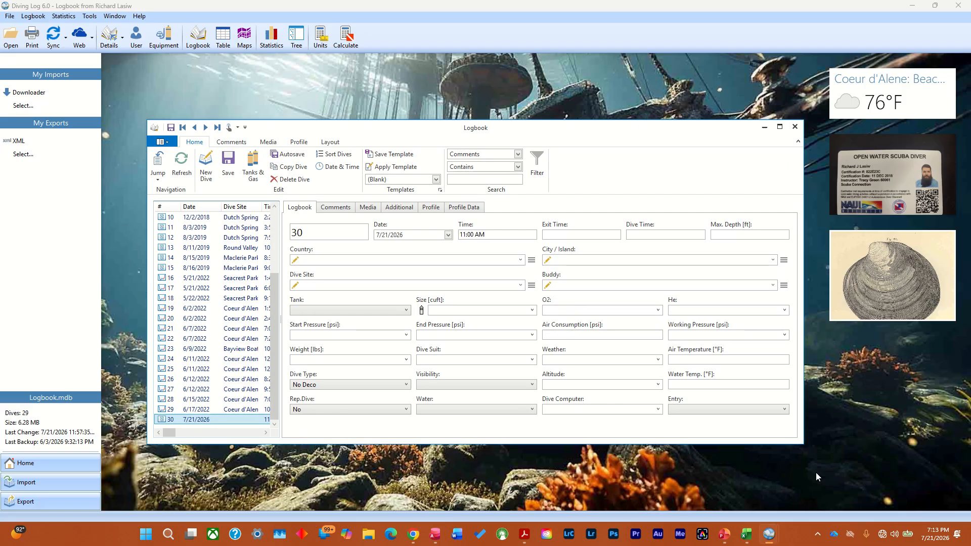
click(815, 472)
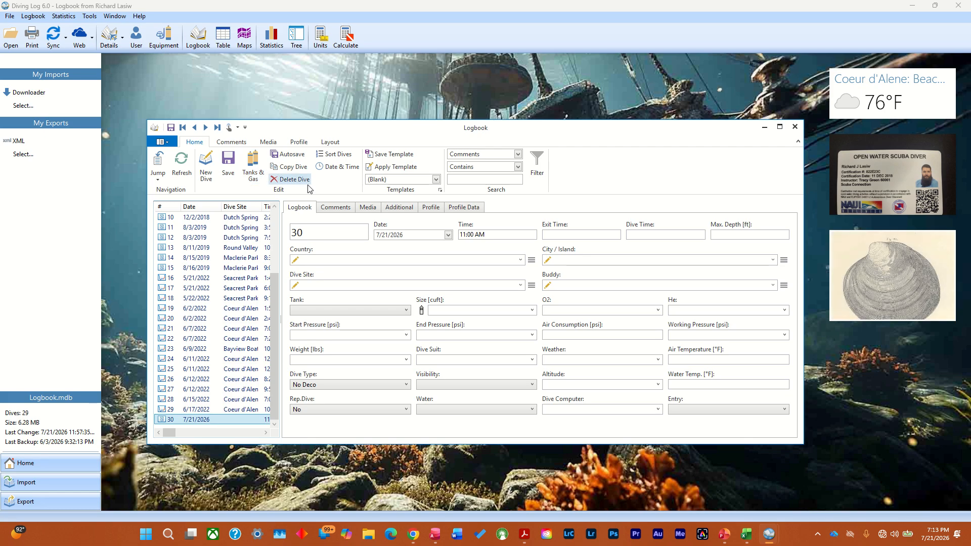
Step: Delete dive 30 from the Diving Log logbook and save the logbook
click(292, 180)
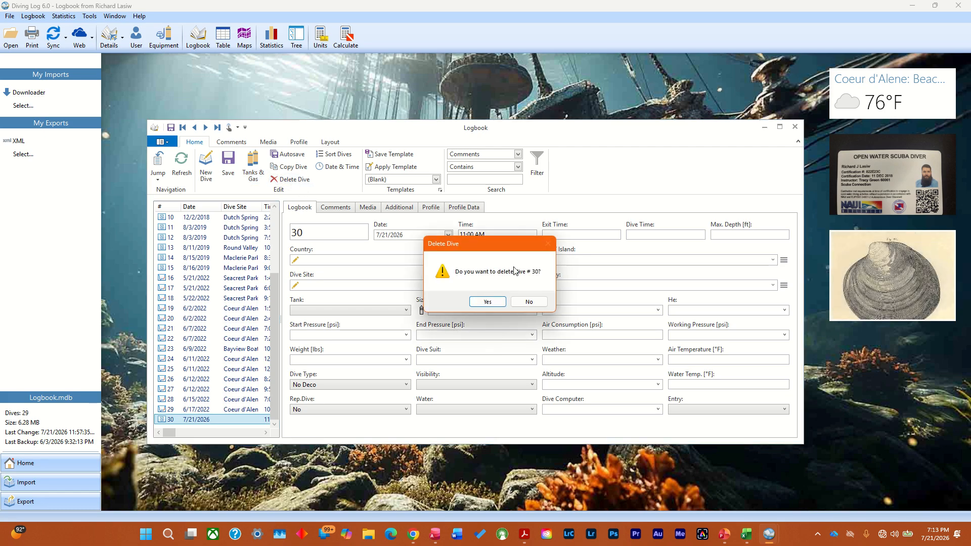
click(488, 302)
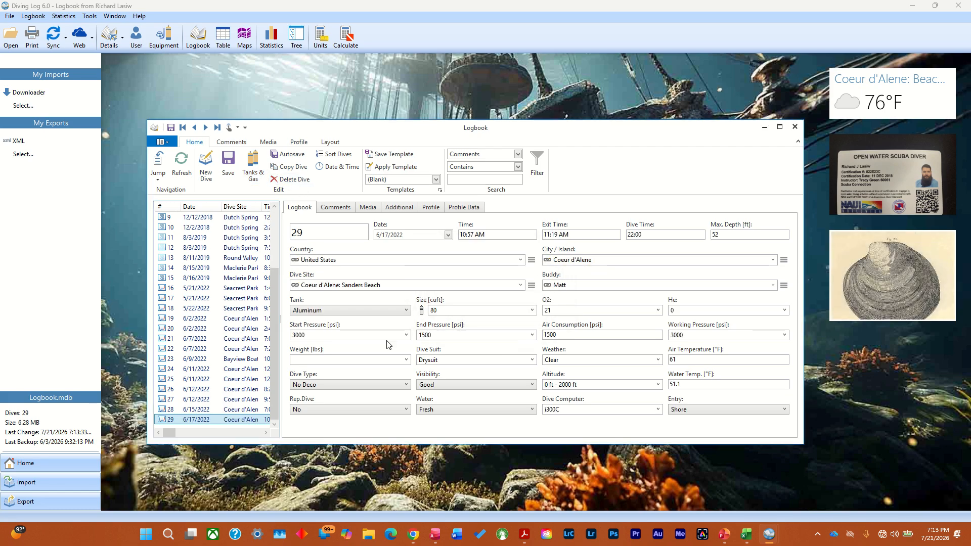
click(229, 169)
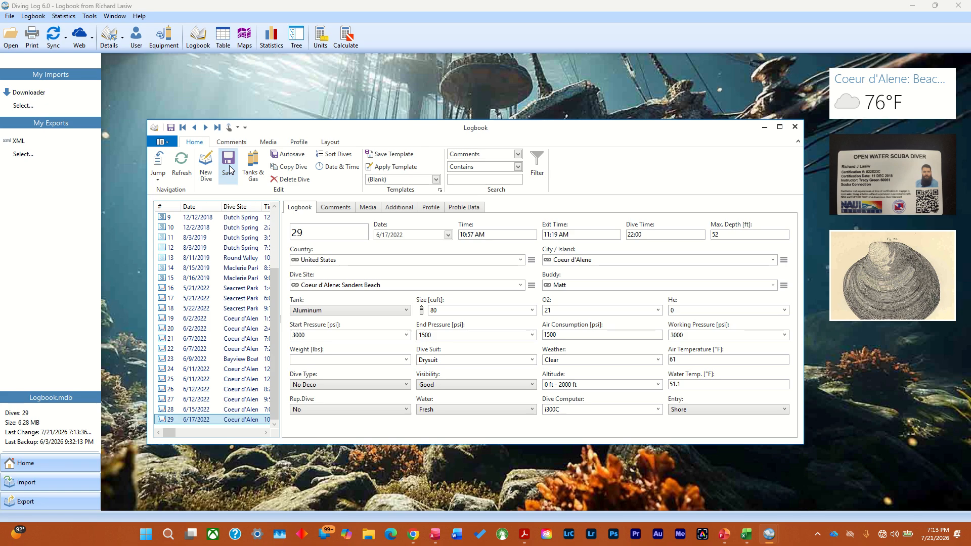
click(229, 169)
click(229, 161)
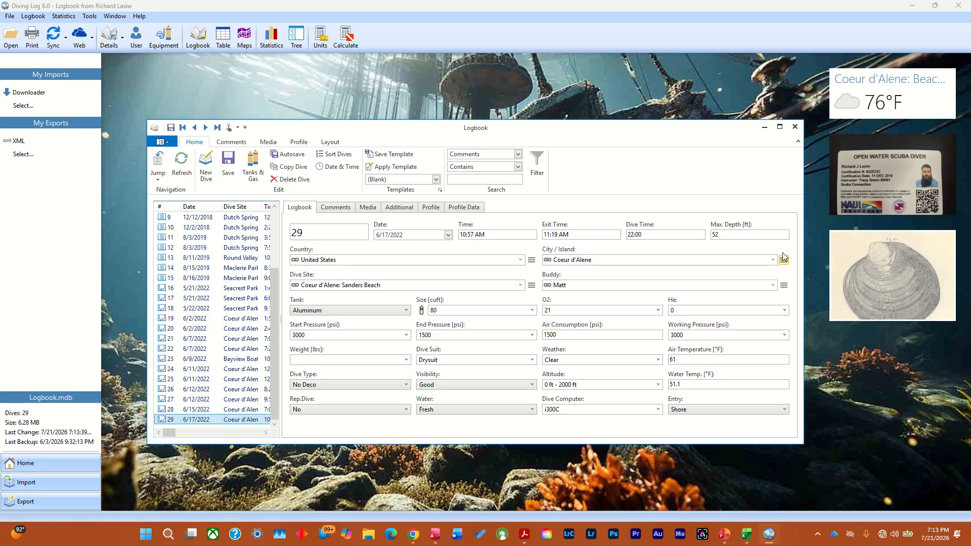
Step: Switch to Access and reopen the Logbook table, saving its layout changes, to check its last record
click(433, 533)
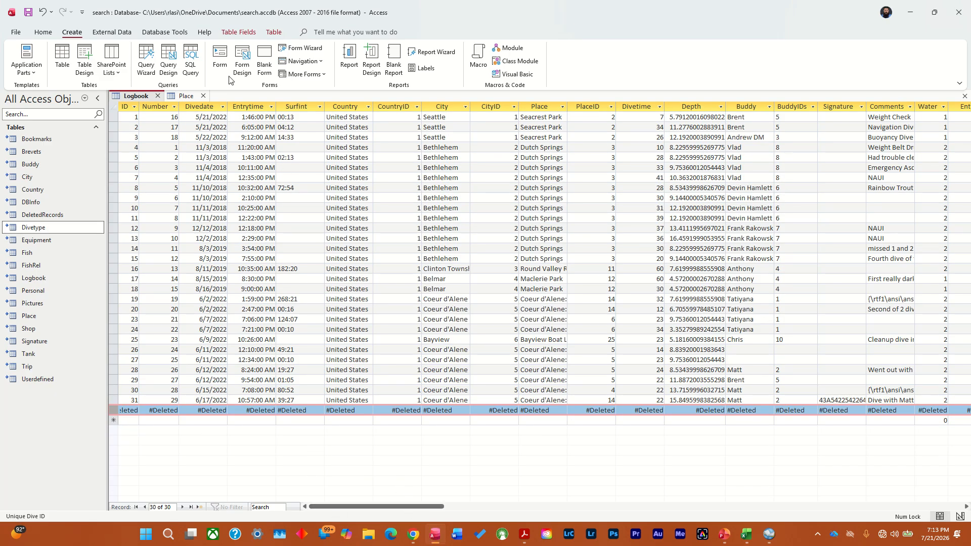
click(159, 96)
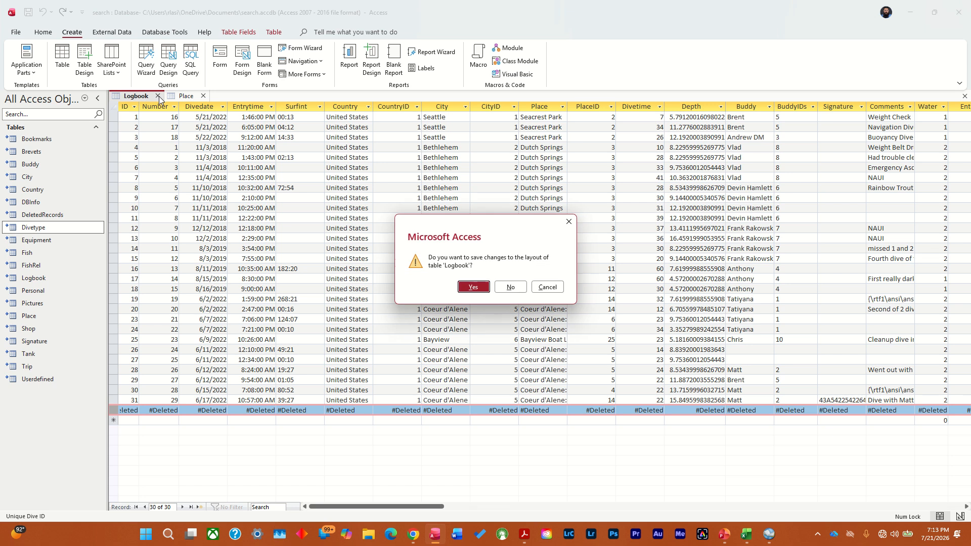
click(474, 287)
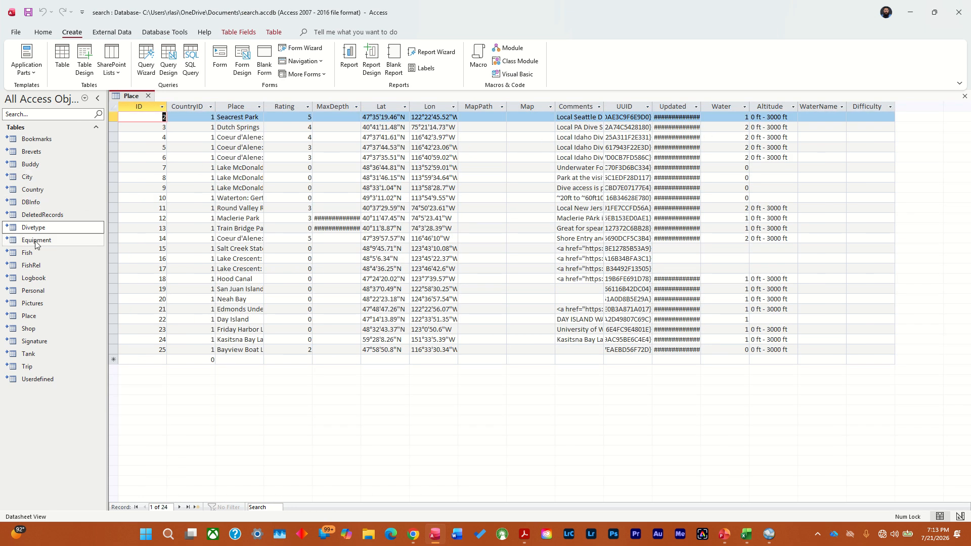
click(52, 280)
double_click(52, 282)
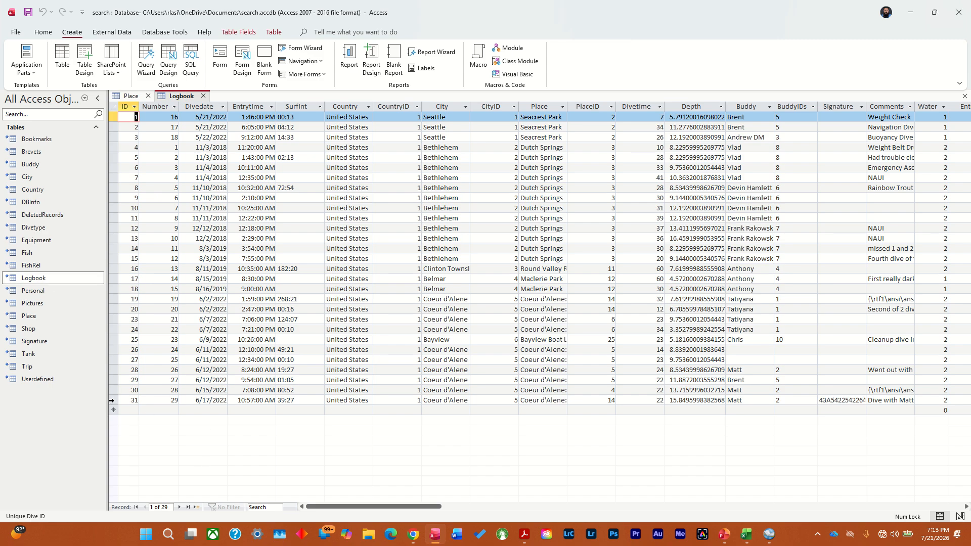
click(113, 400)
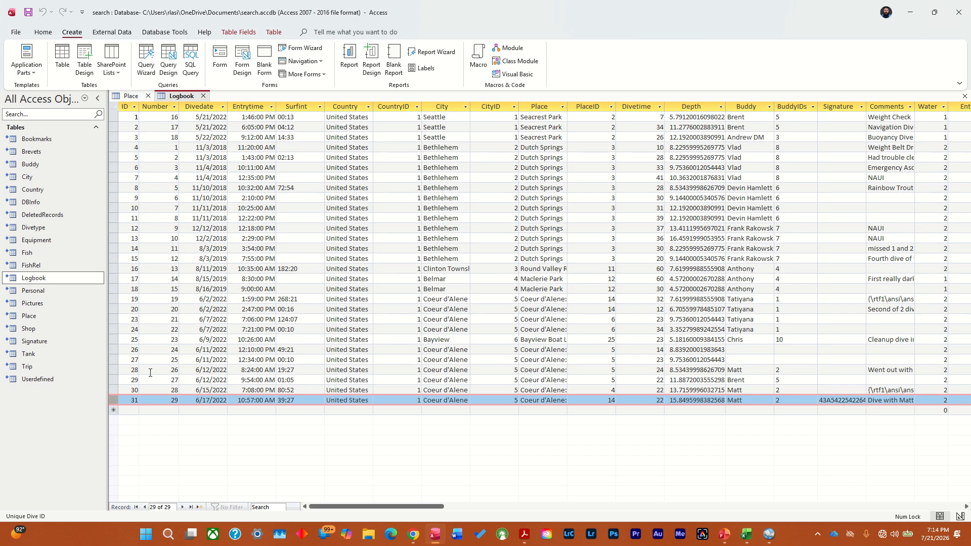
Step: Check the dive list in Diving Log, close the program and return to Access
click(769, 536)
mouse_move(751, 506)
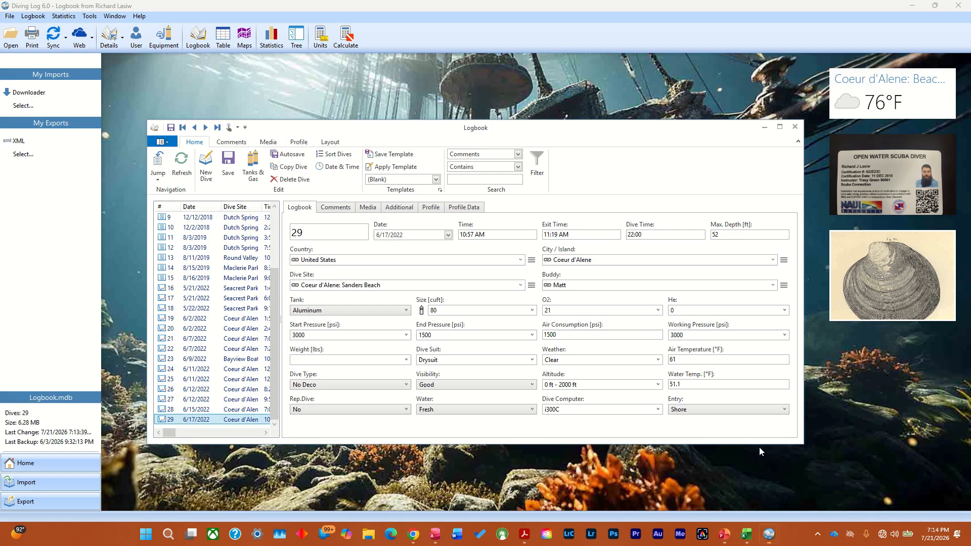
click(759, 447)
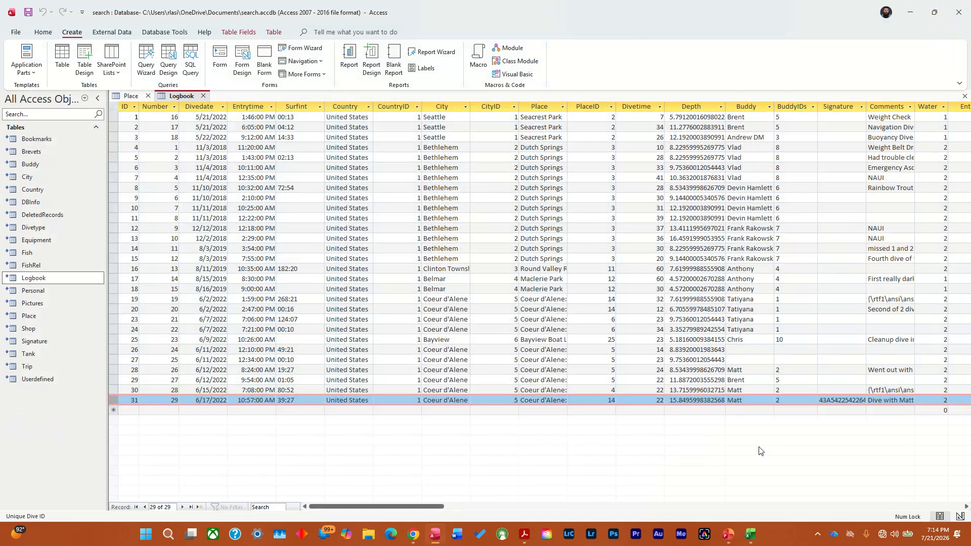
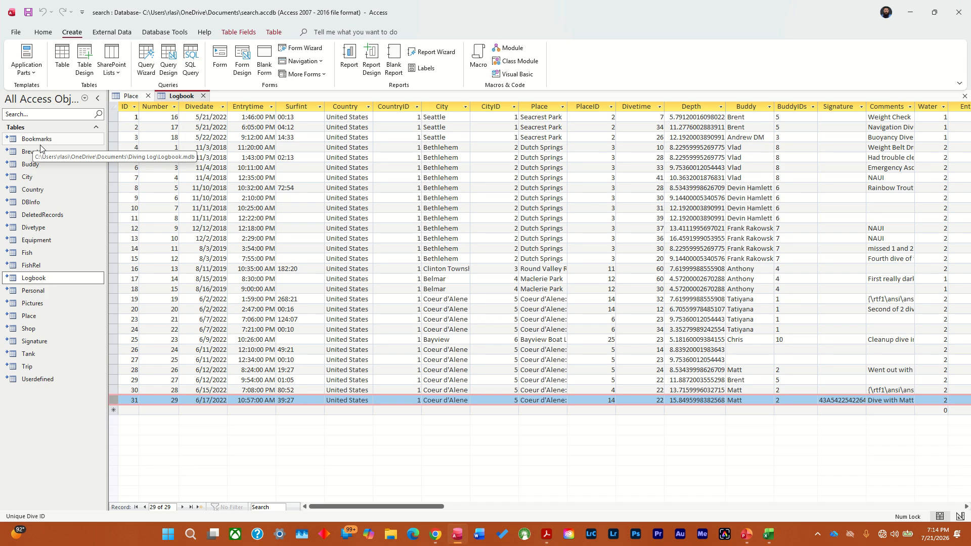
Step: Add a group named Dive Log Tables to the Custom category in the Navigation Options
right_click(35, 430)
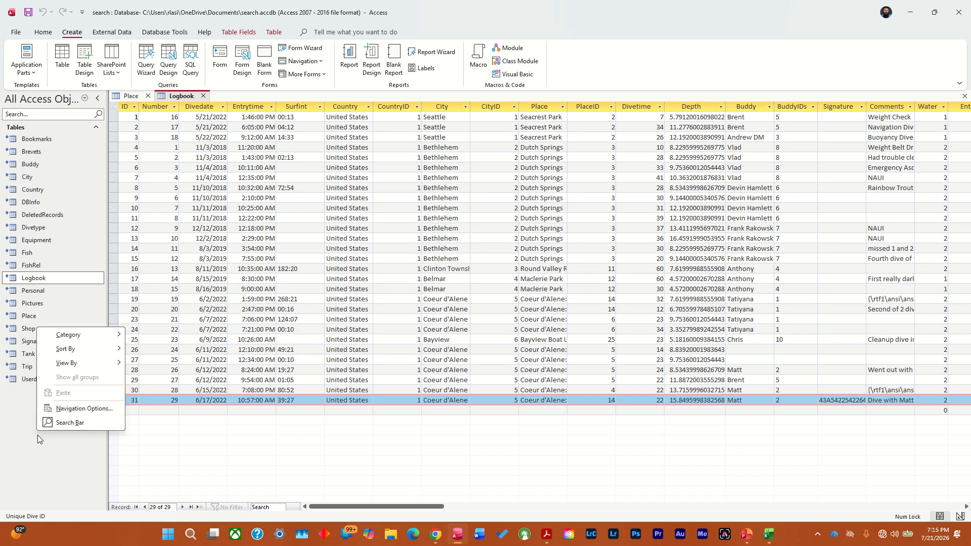
click(75, 410)
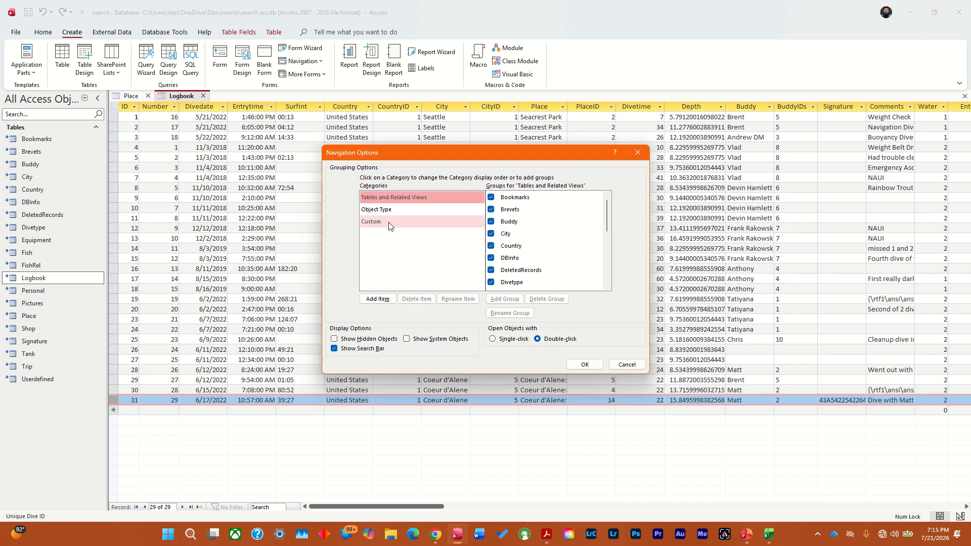
click(390, 225)
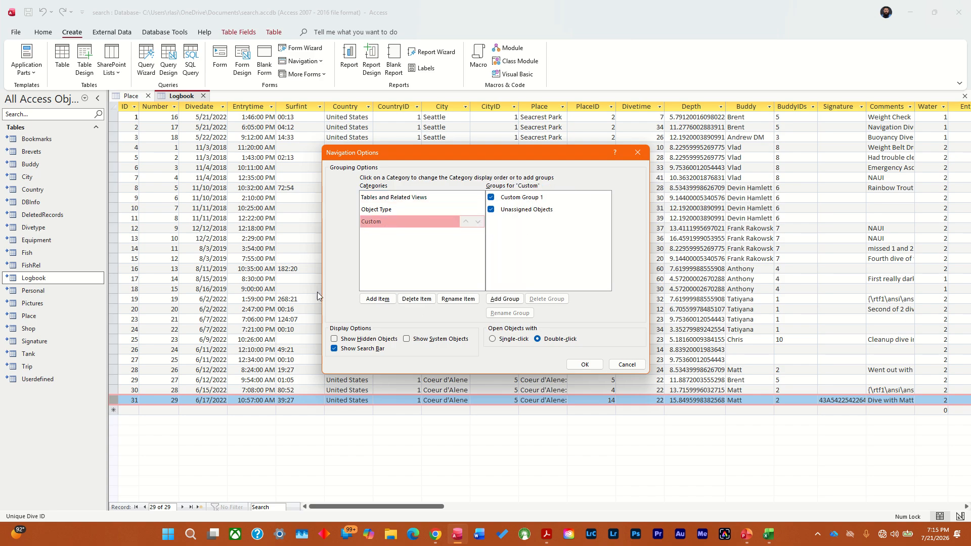
click(504, 299)
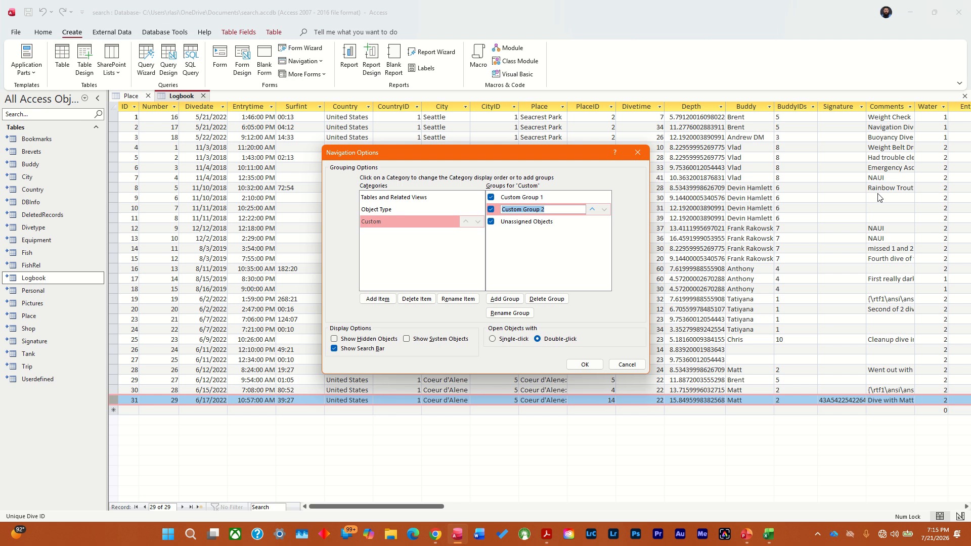
text(Operations)
key(BackSpace)
key(BackSpace)
key(BackSpace)
key(BackSpace)
key(BackSpace)
key(BackSpace)
key(BackSpace)
key(BackSpace)
key(BackSpace)
key(BackSpace)
text(Dive Log Tables)
Step: Add a group named Admin to the Custom category and apply the Navigation Options
click(514, 299)
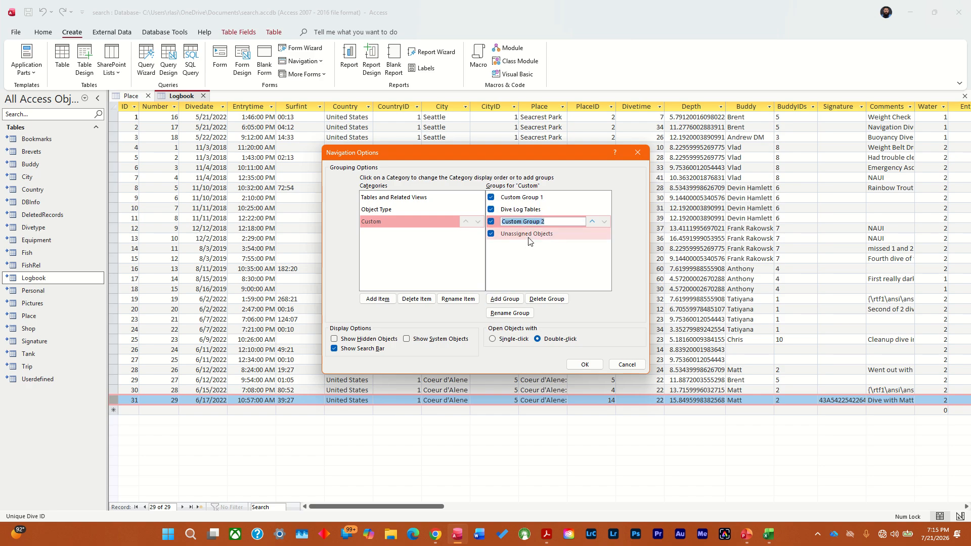
text(Admin)
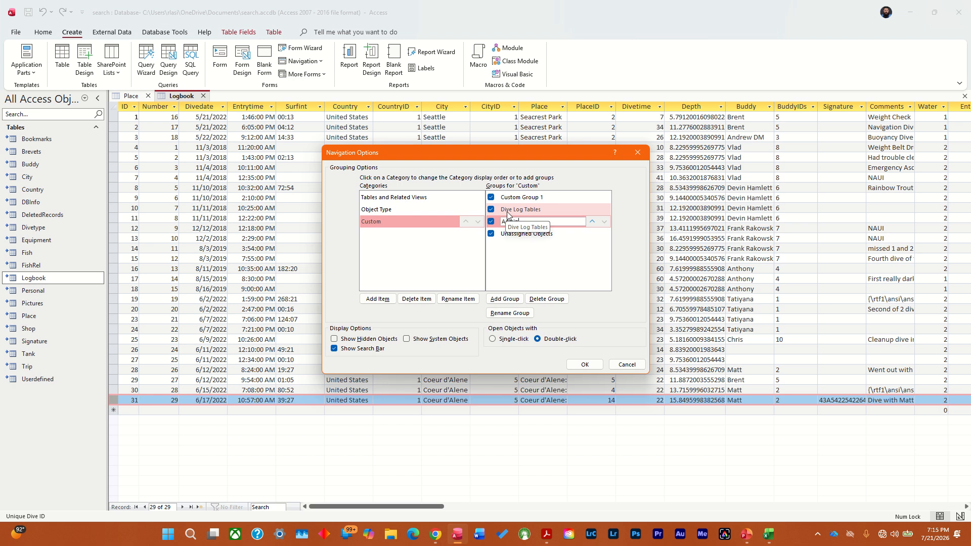
key(Return)
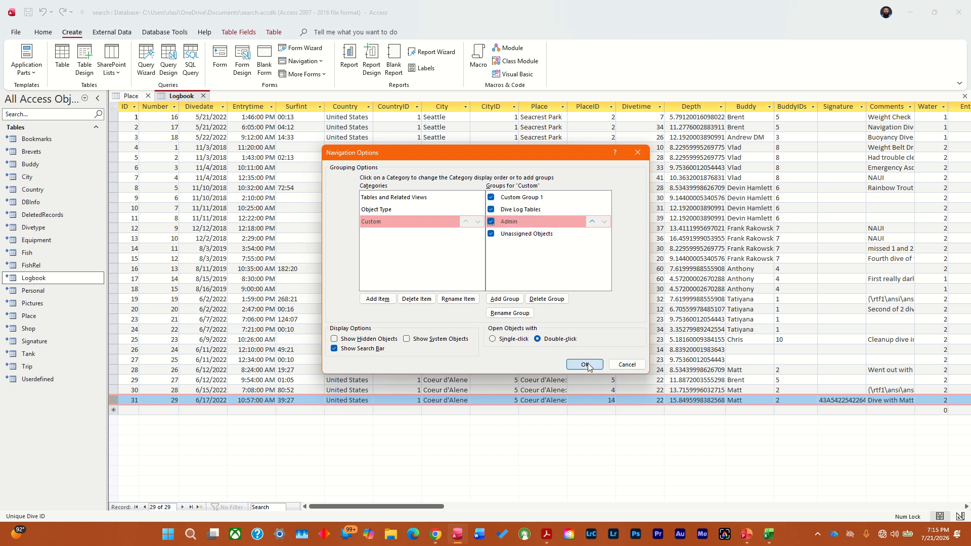
click(585, 364)
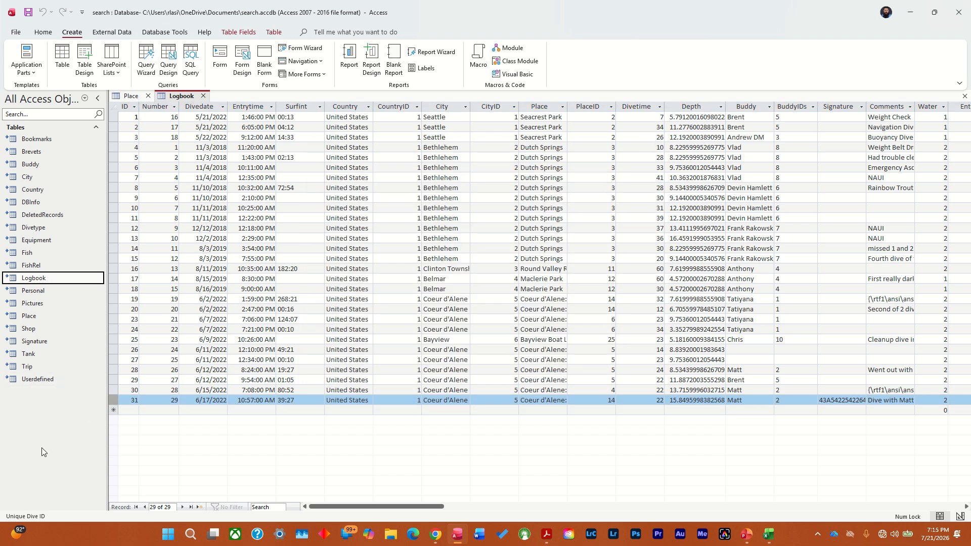
Step: Reopen the Navigation Options, review the groups of the Custom category and close the dialog without changes
right_click(20, 419)
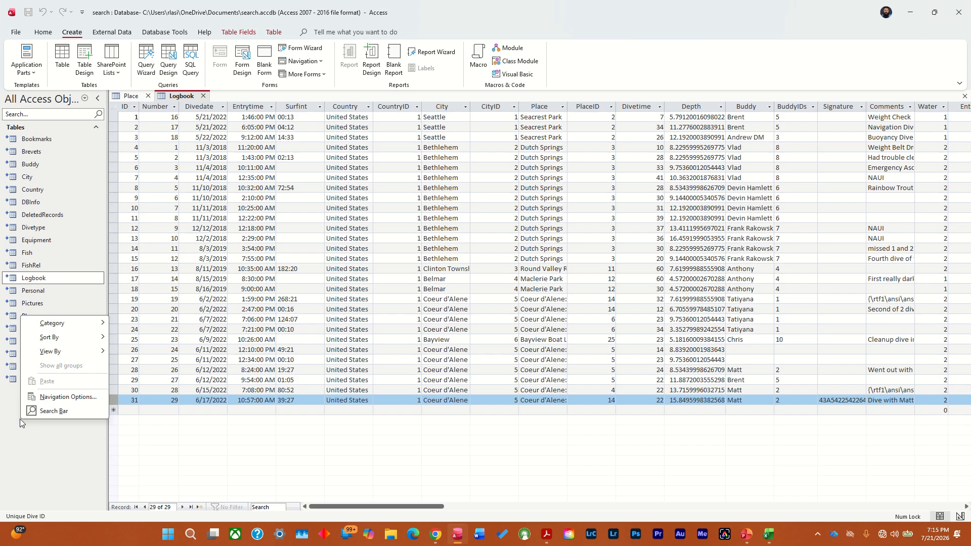
click(56, 398)
click(370, 223)
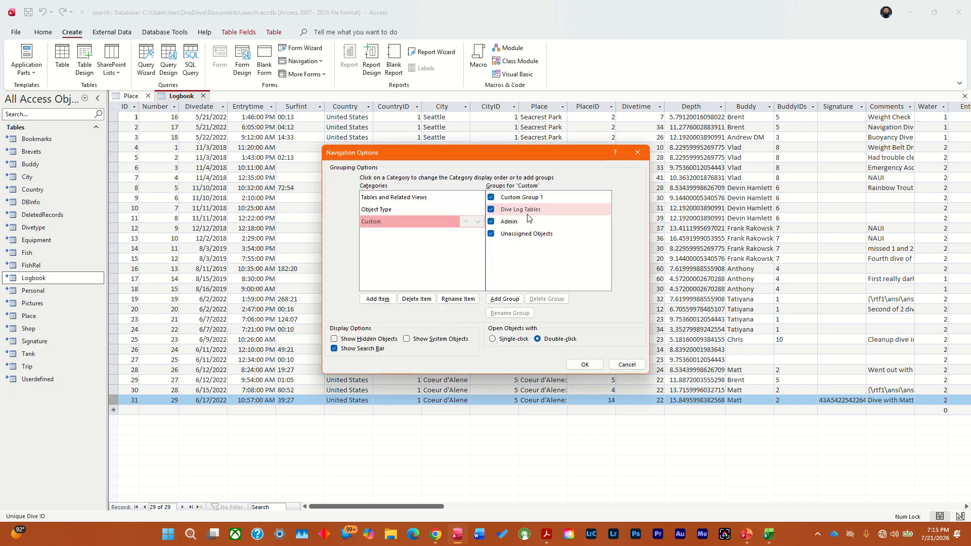
click(516, 224)
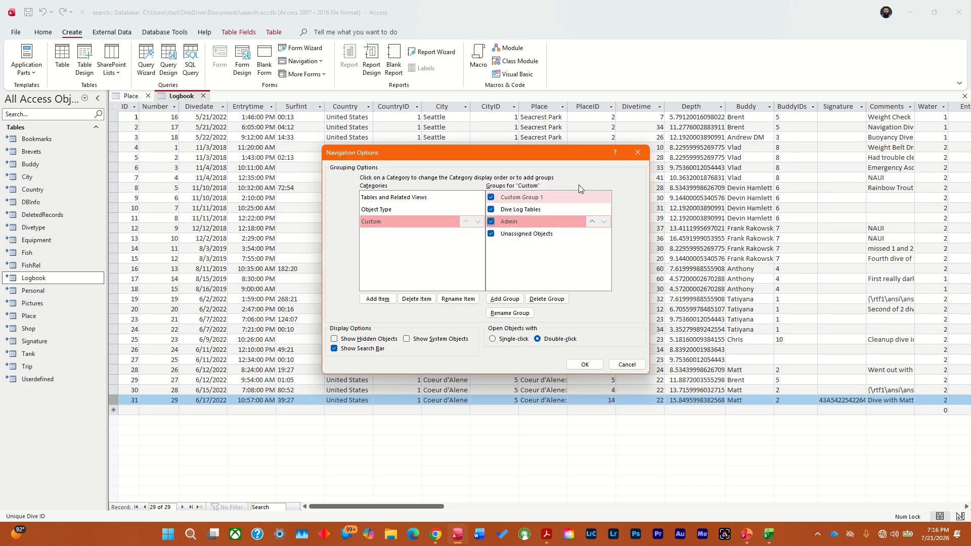
click(637, 152)
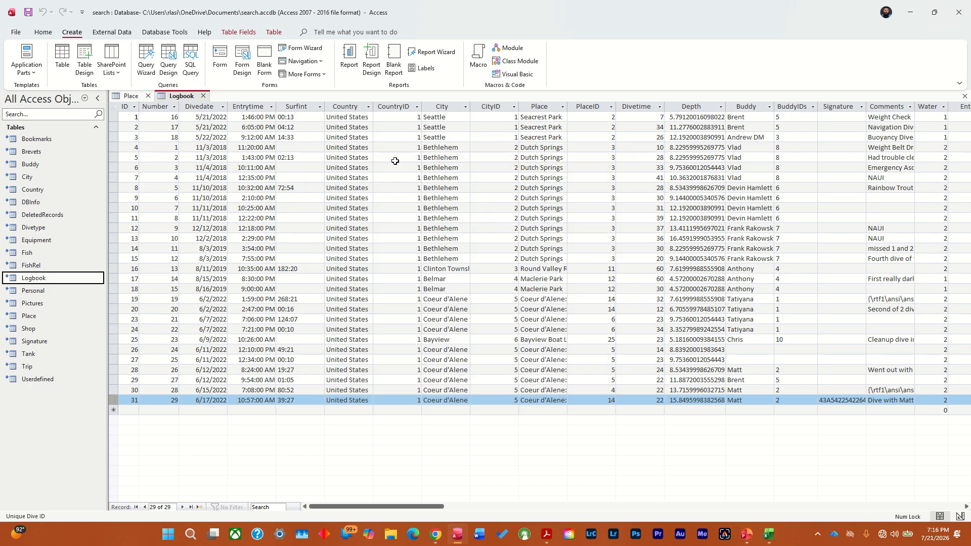
click(23, 130)
click(23, 130)
right_click(45, 447)
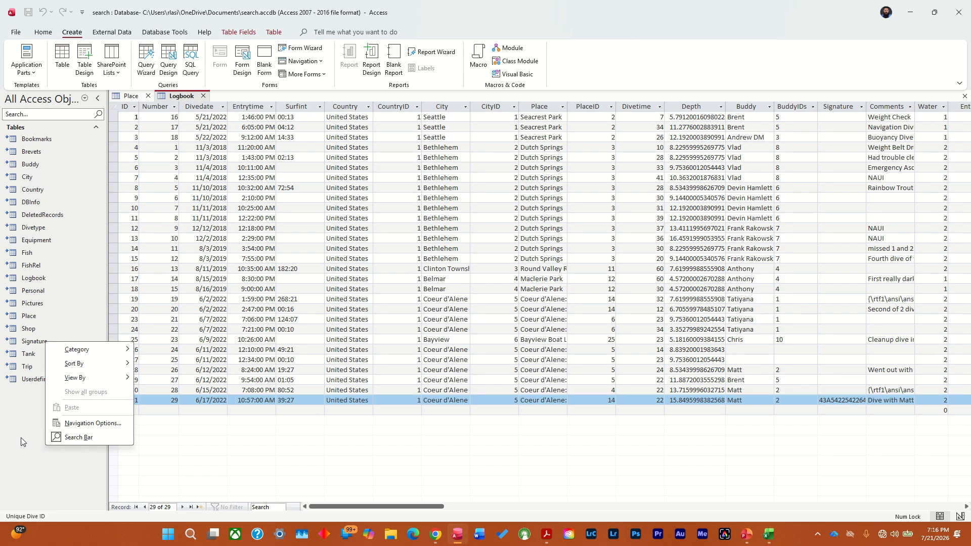
mouse_move(90, 349)
click(39, 419)
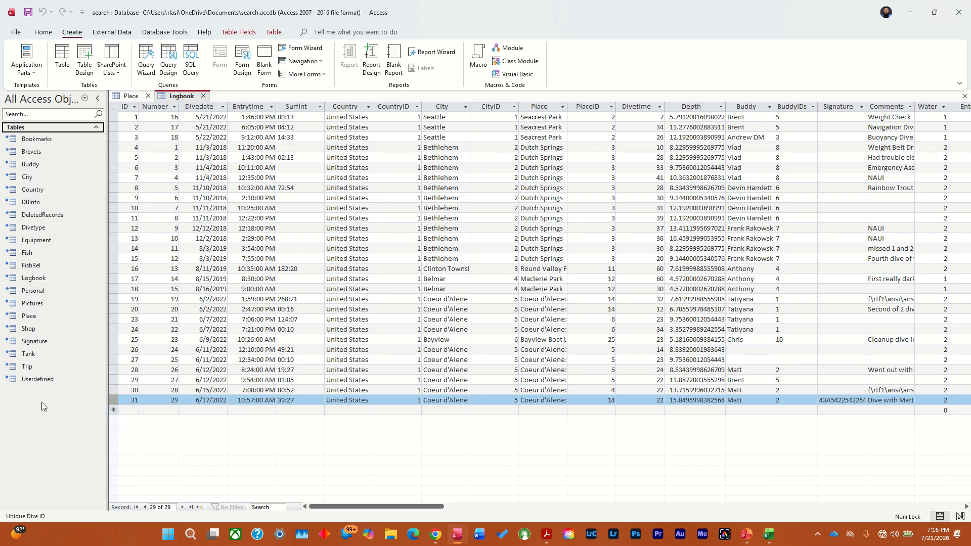
Step: Check the Custom category's group list once more in the Navigation Options and close it
right_click(42, 402)
click(92, 484)
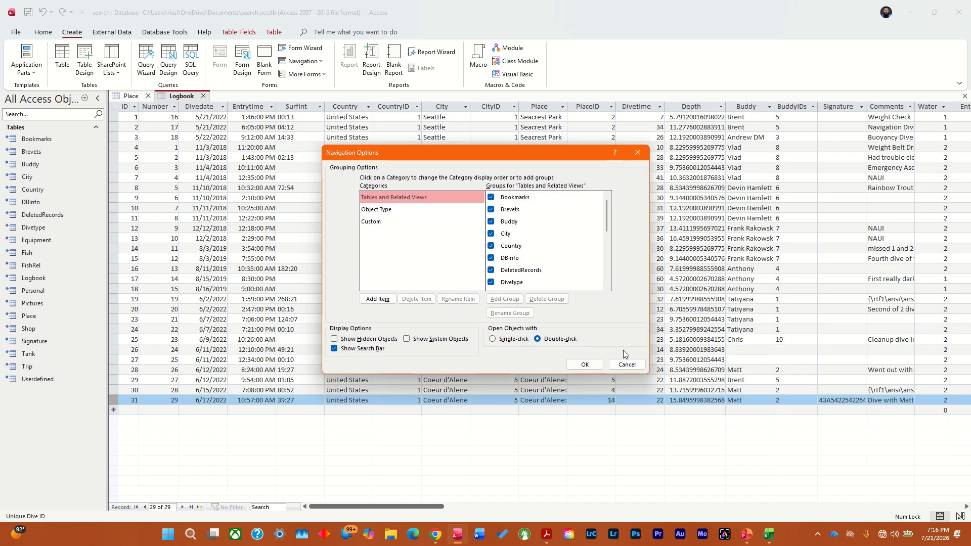
click(377, 223)
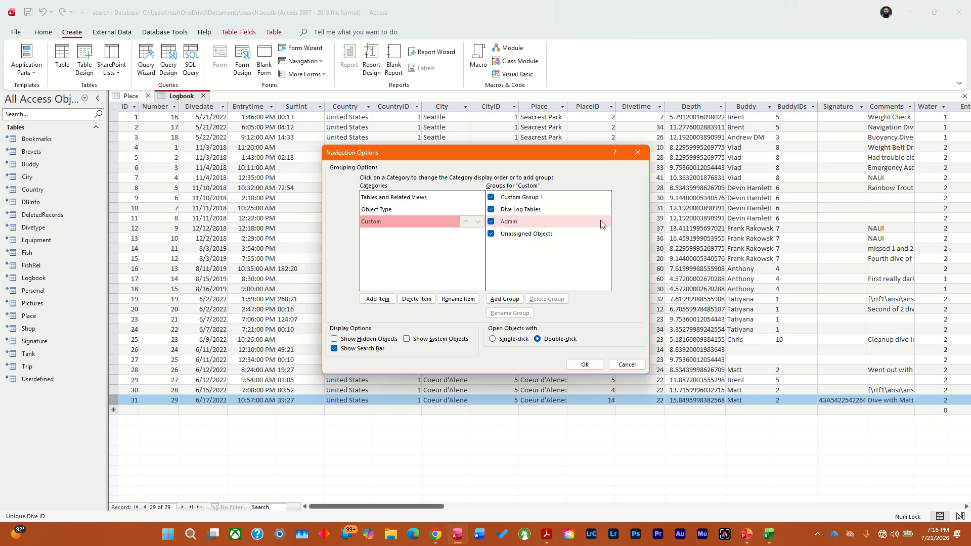
click(637, 152)
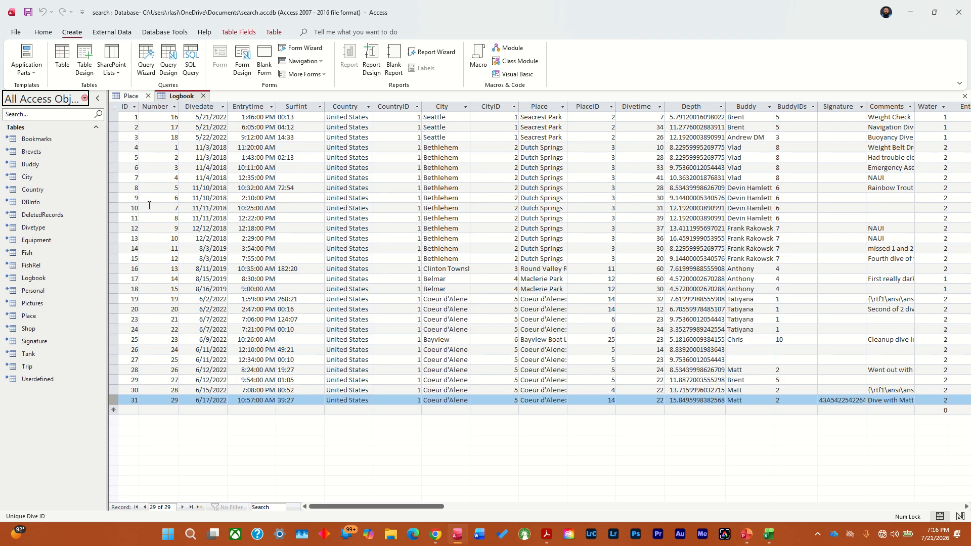
Step: Look through the Bookmarks table's commands and the navigation pane's sort and view options, and recheck the Admin group in the Navigation Options
right_click(37, 139)
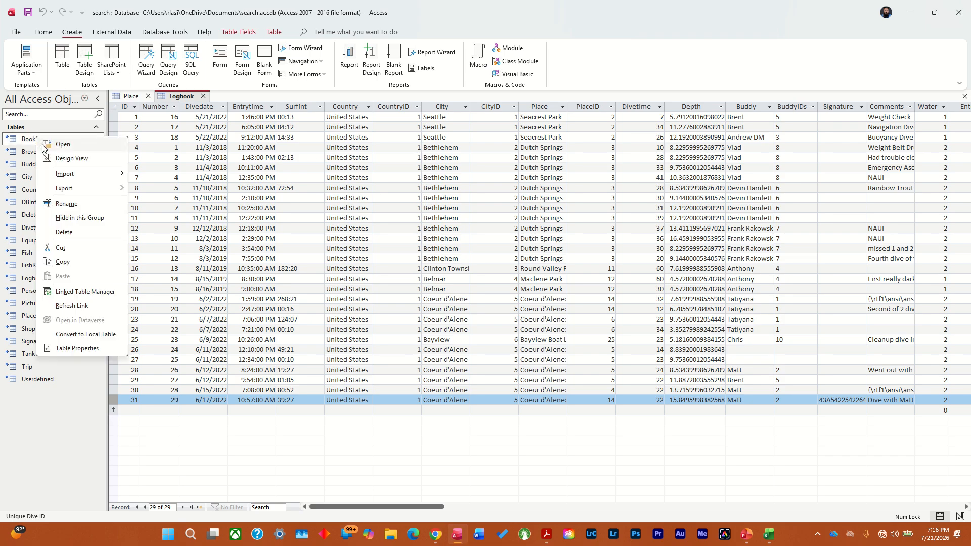
click(65, 436)
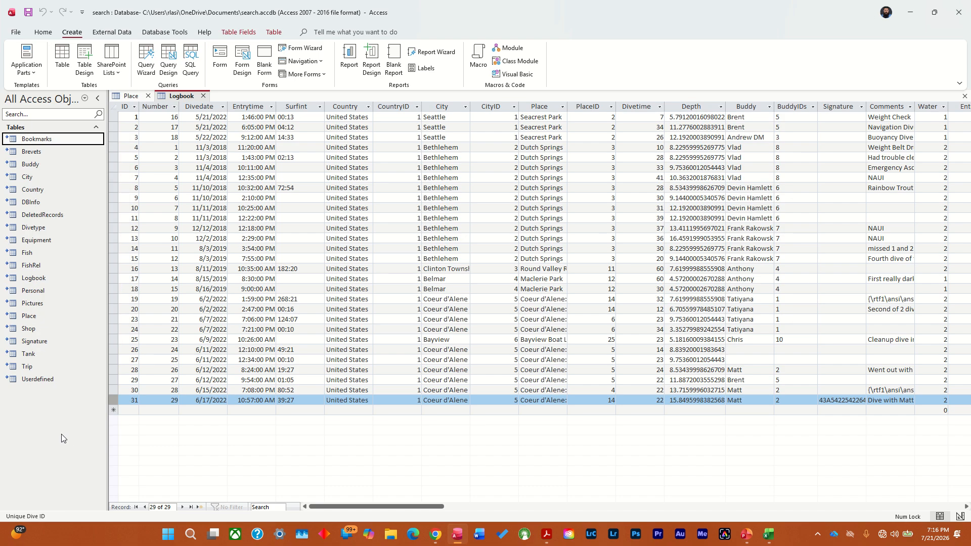
right_click(62, 433)
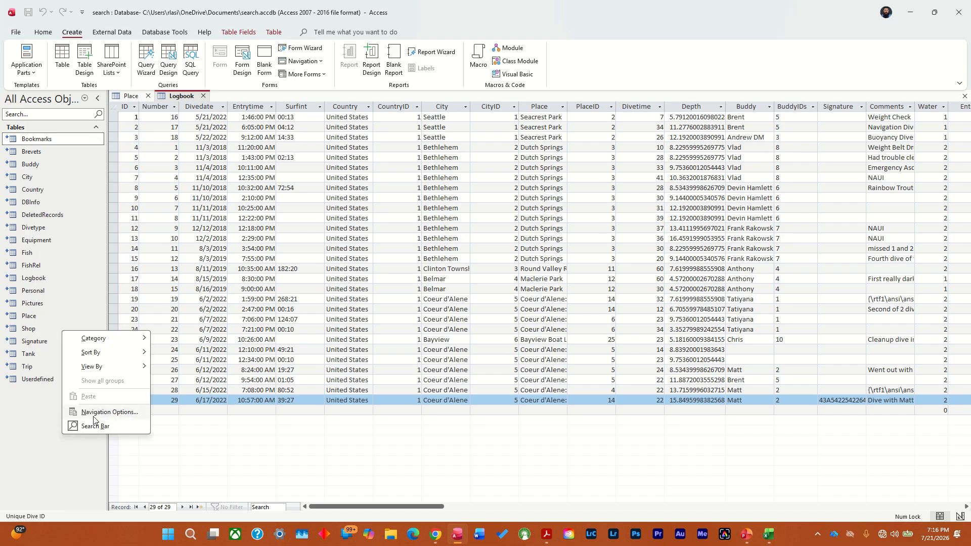
mouse_move(110, 338)
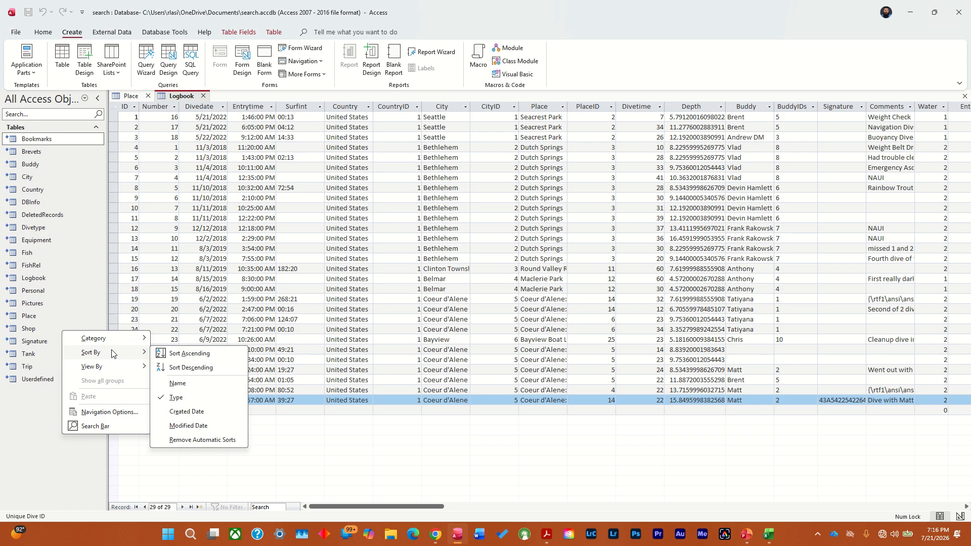
mouse_move(111, 370)
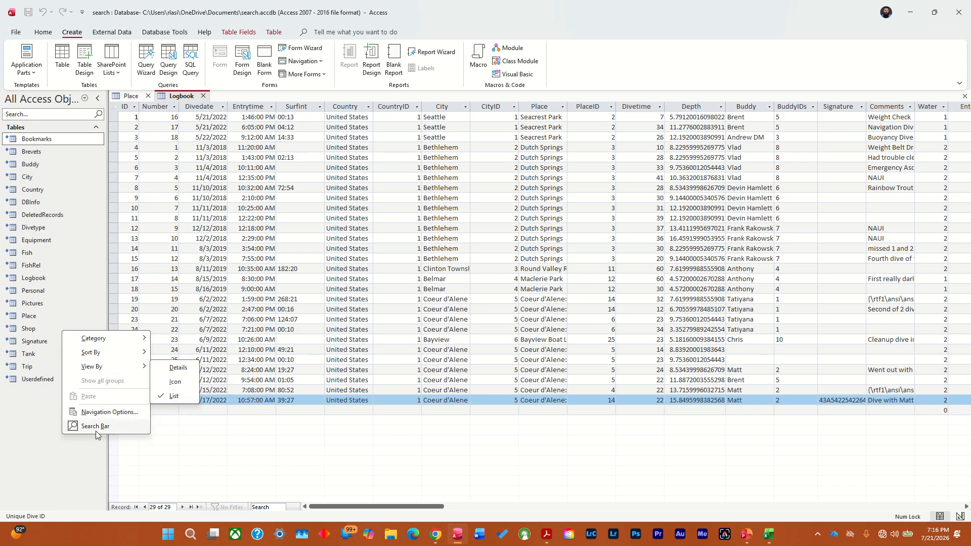
click(127, 411)
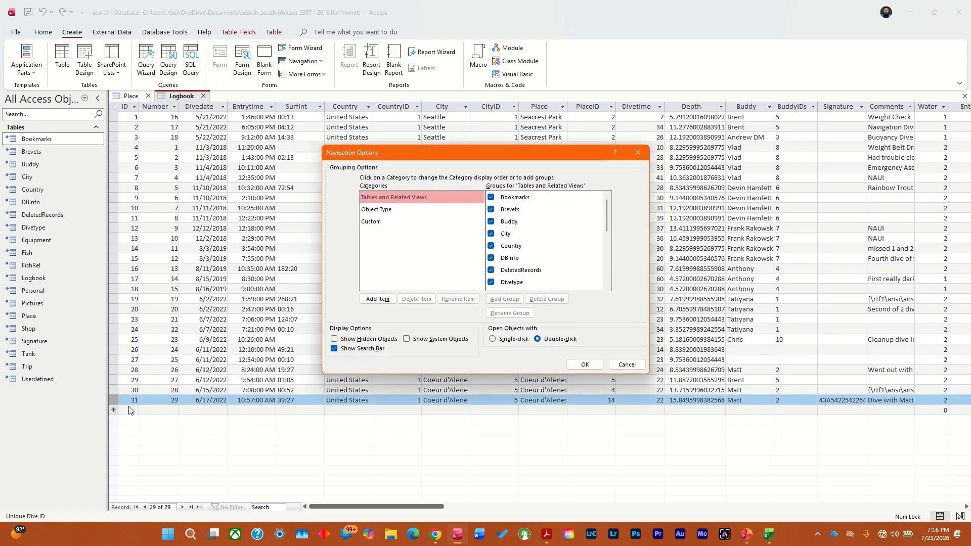
click(374, 222)
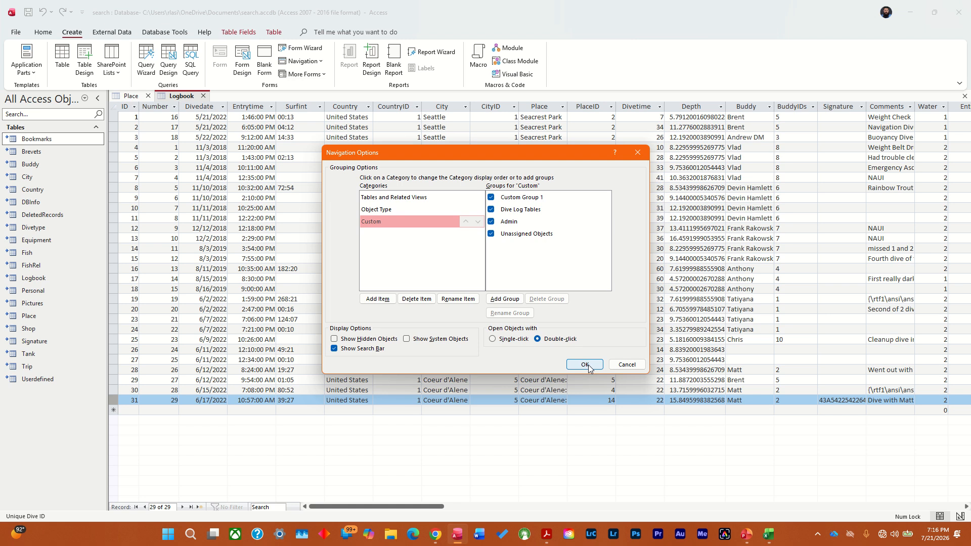
click(525, 222)
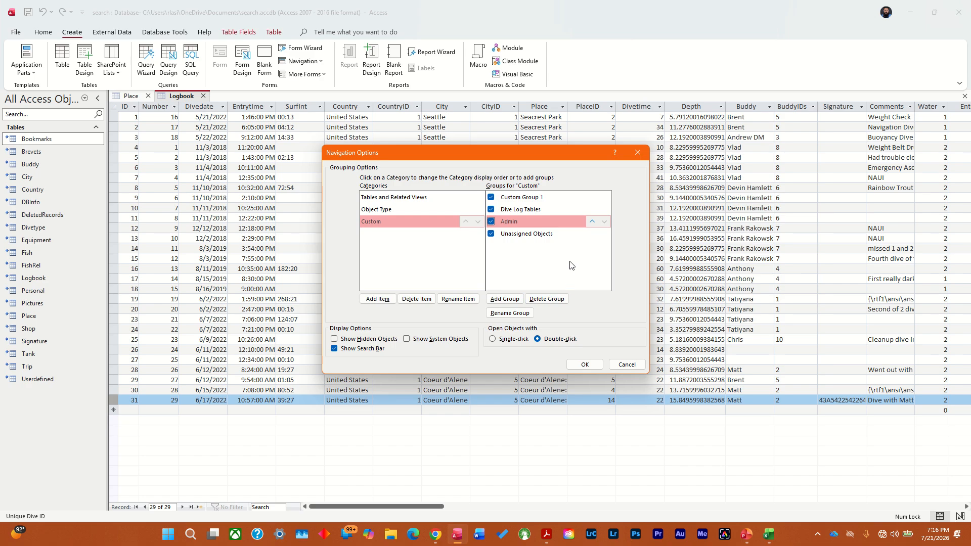
click(585, 365)
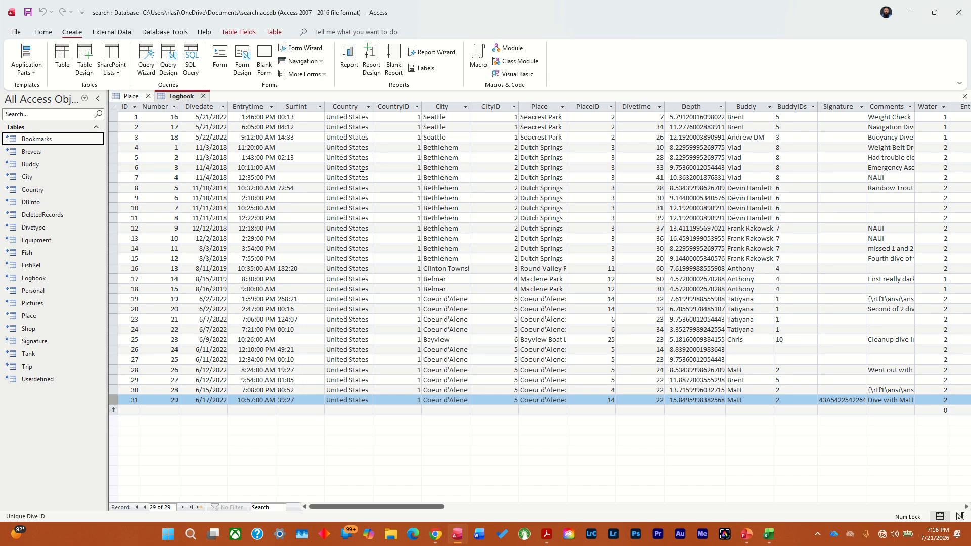
Step: Close the Logbook table and view the linked data source in the Linked Table Manager
click(203, 96)
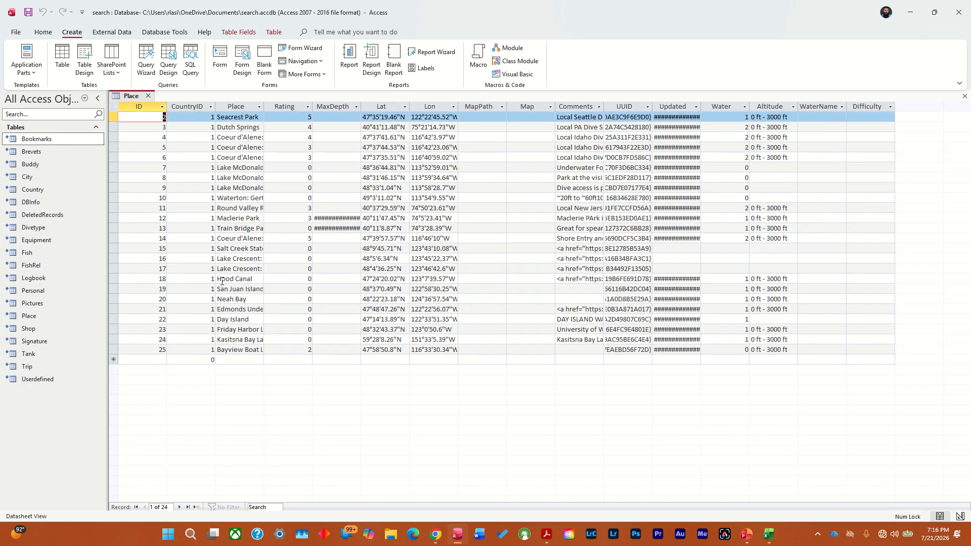
right_click(30, 141)
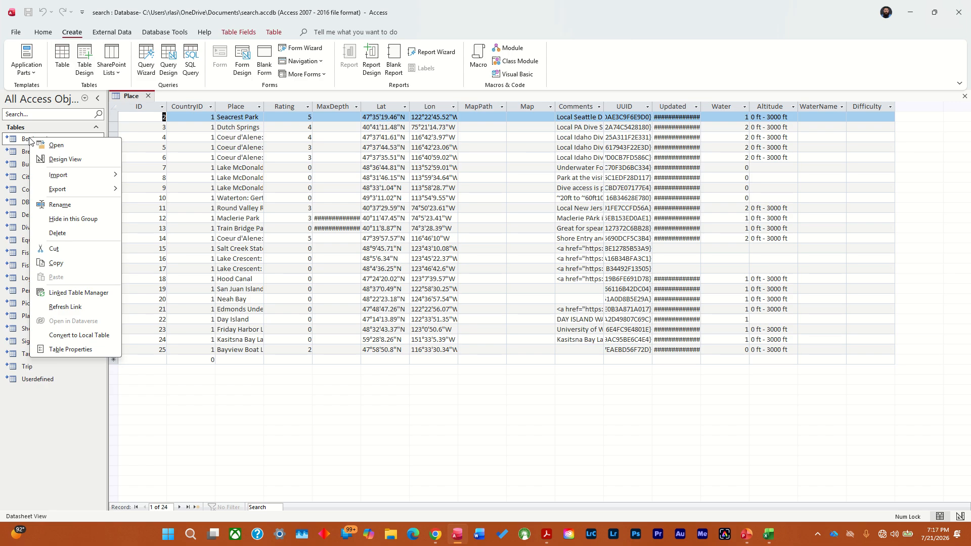
click(81, 292)
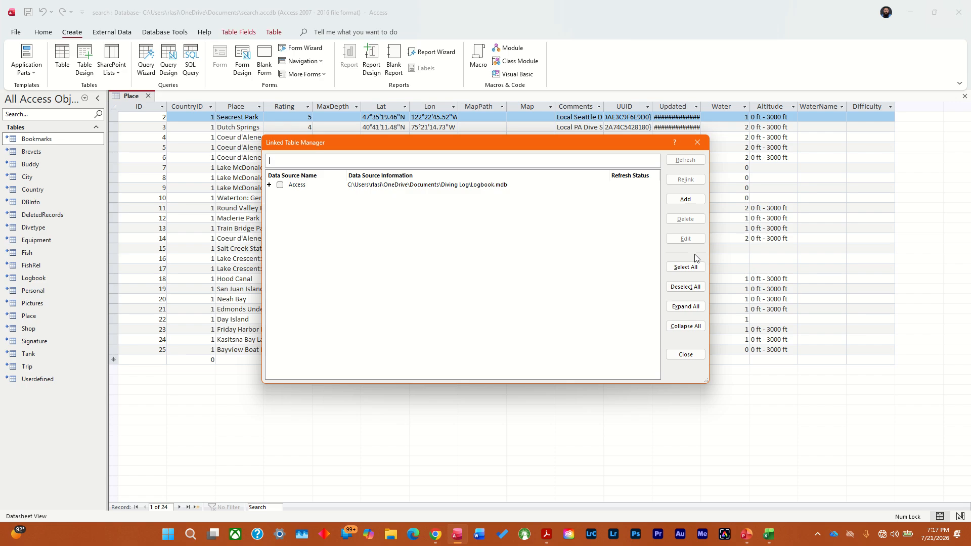
click(703, 142)
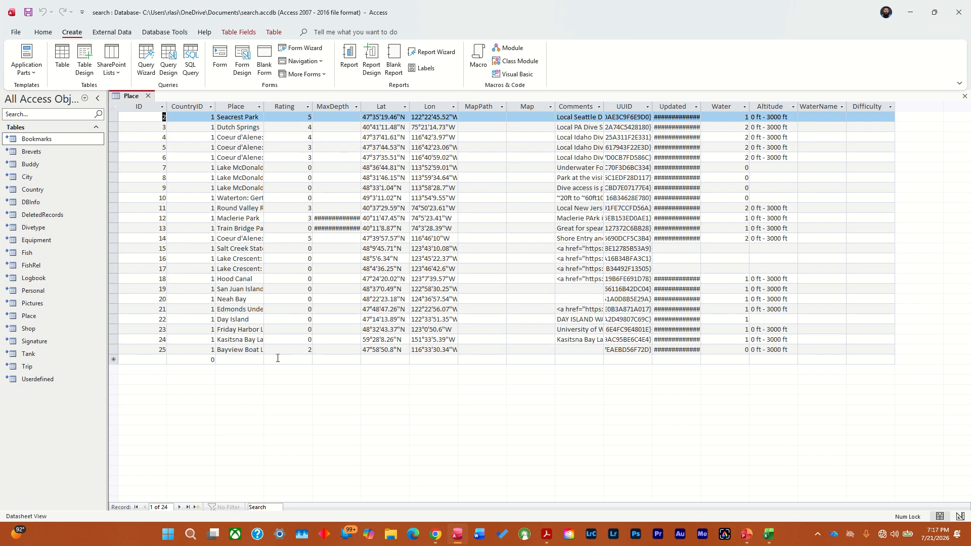
Step: Try grouping the navigation pane by Tables and Related Views and look at the DeletedRecords table's commands
right_click(48, 425)
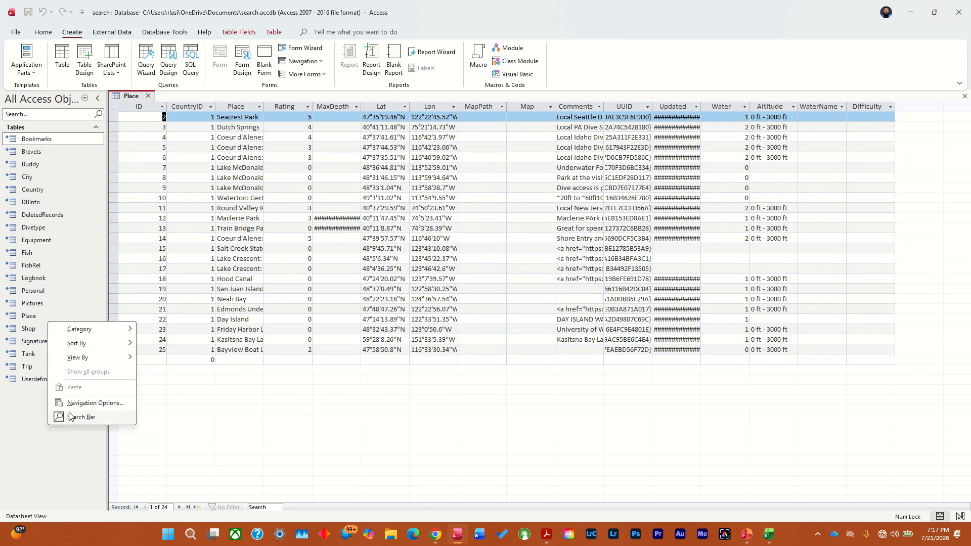
mouse_move(107, 331)
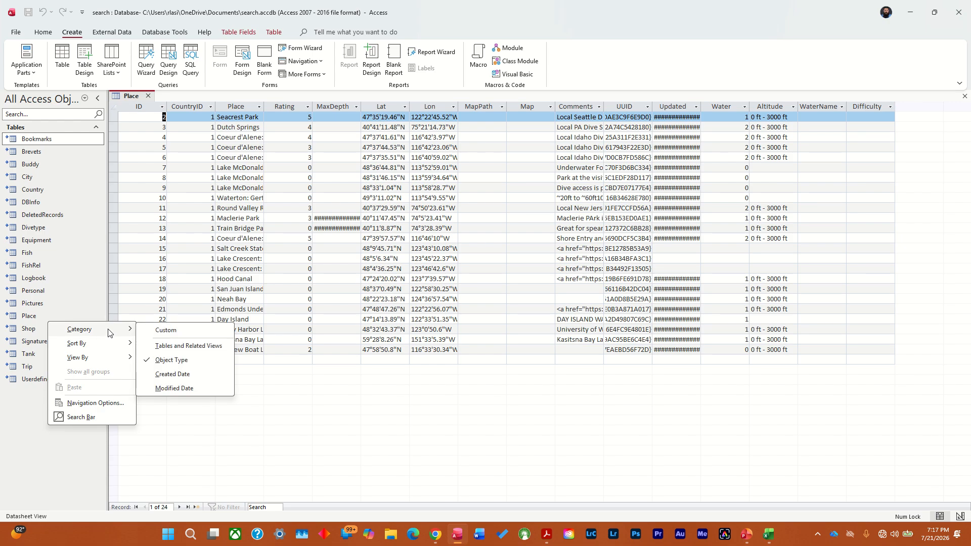
click(188, 345)
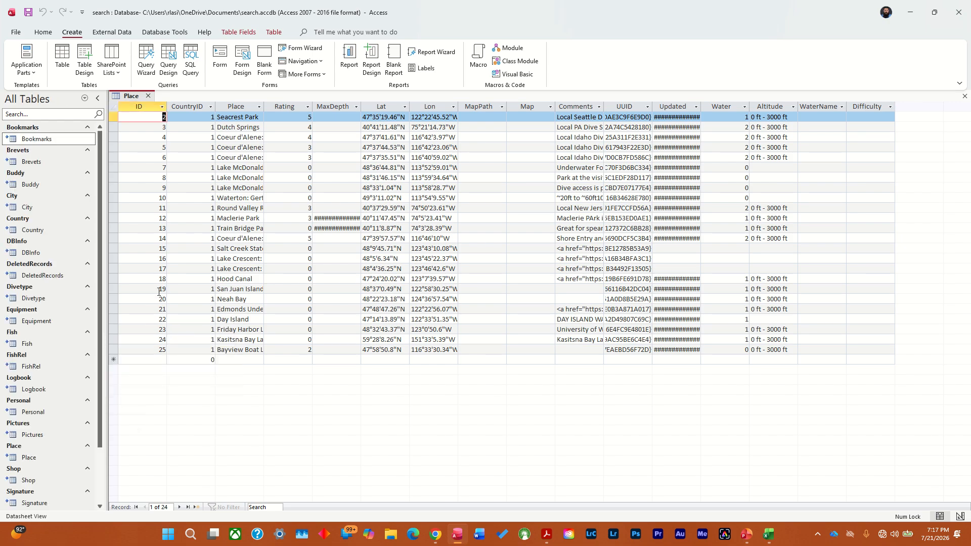
right_click(71, 279)
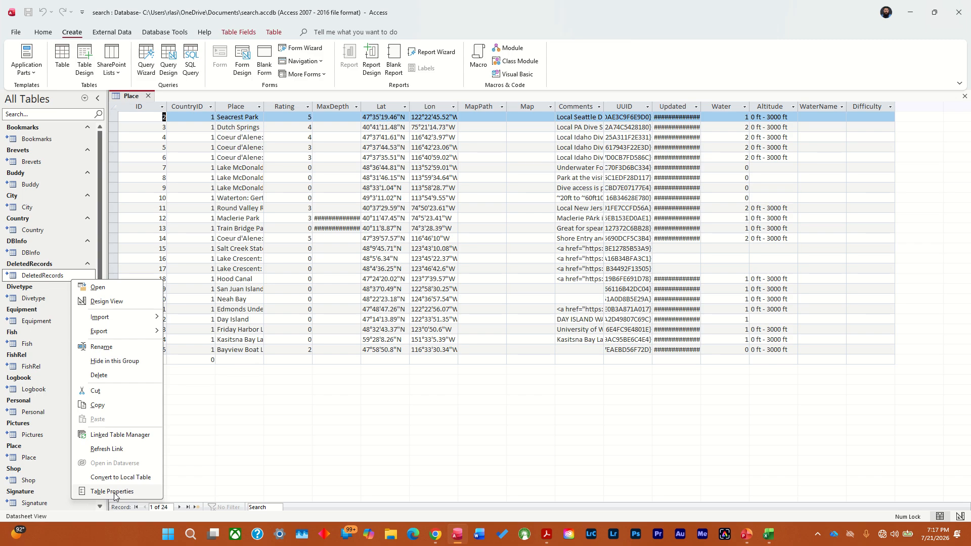
click(67, 104)
Step: Display the Custom category in the navigation pane and collapse its Dive Log Tables group
click(80, 101)
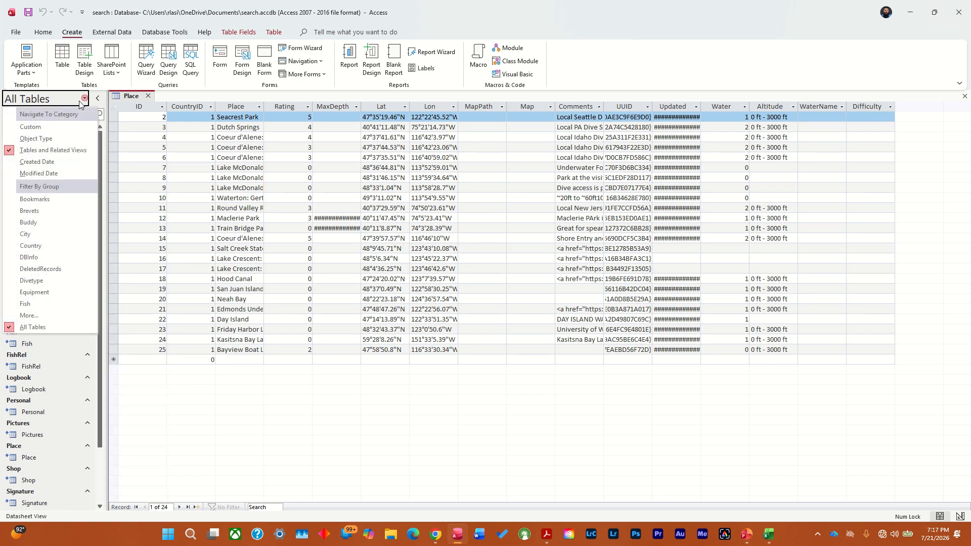
click(50, 127)
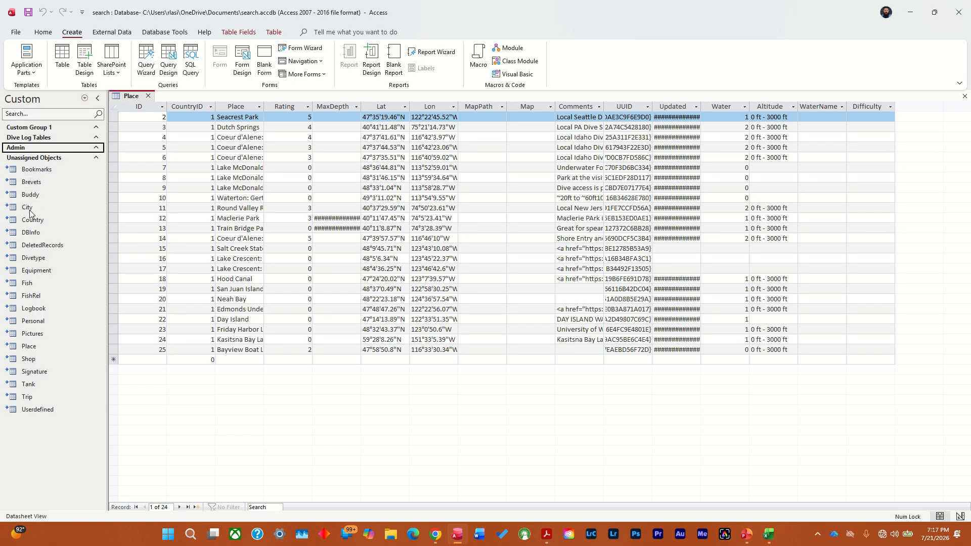
click(85, 99)
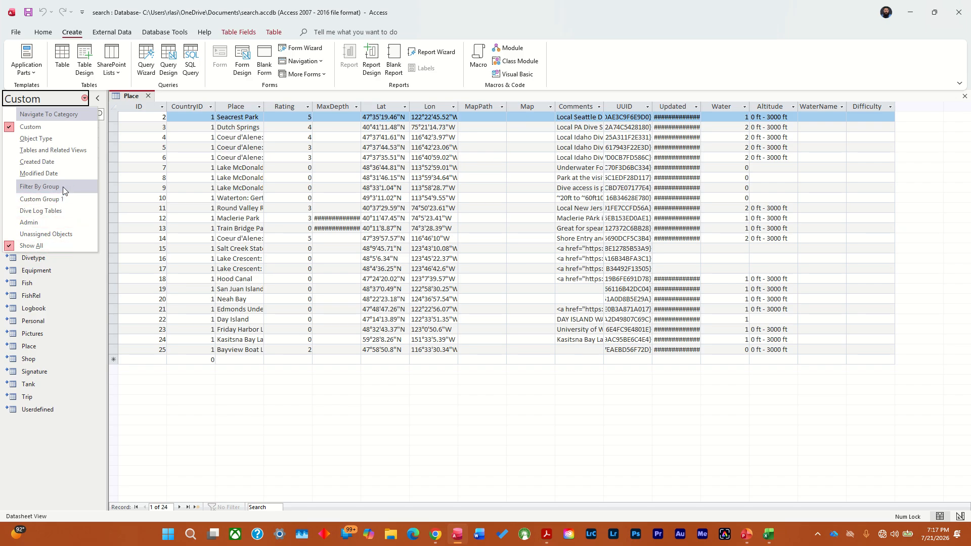
click(38, 126)
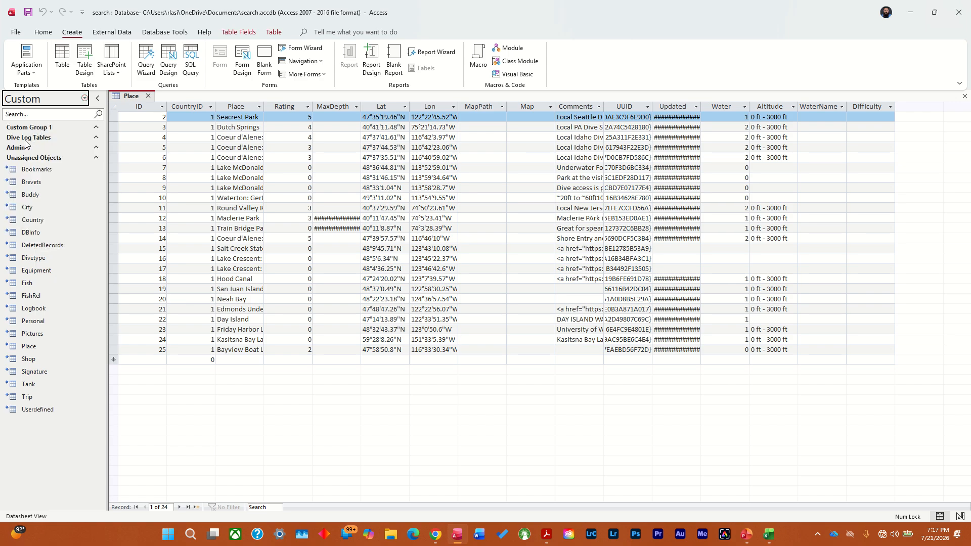
click(24, 139)
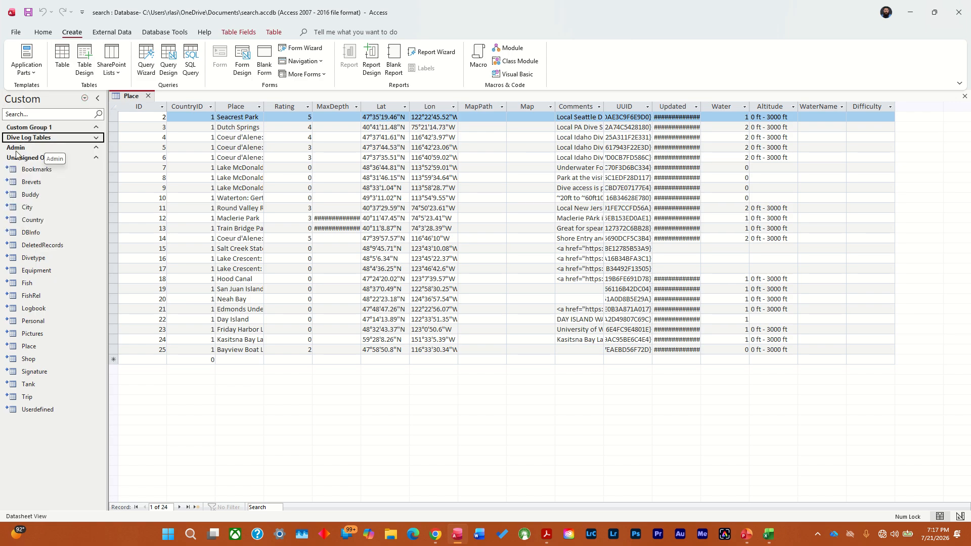
Step: Move all linked tables from Bookmarks through Userdefined out of Unassigned Objects into the Dive Log Tables group
click(16, 151)
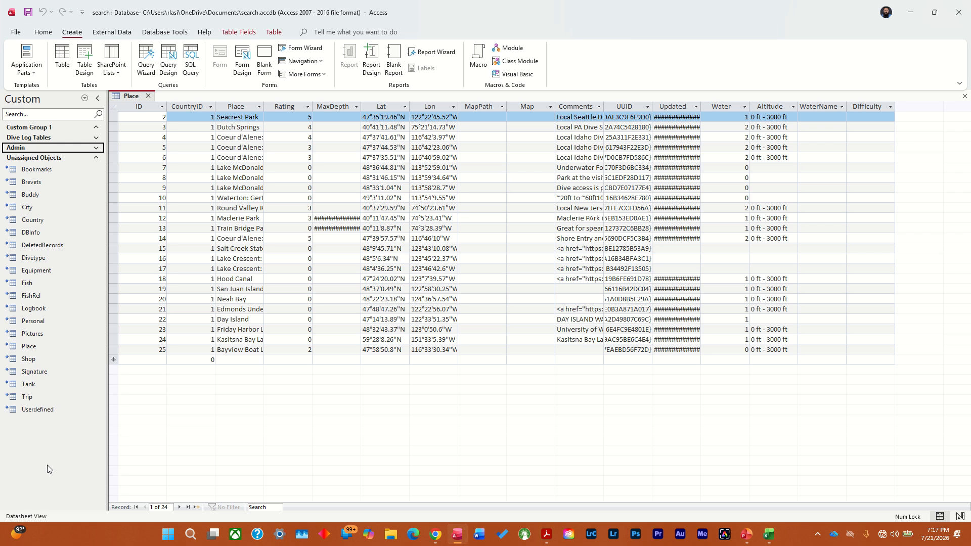
click(38, 172)
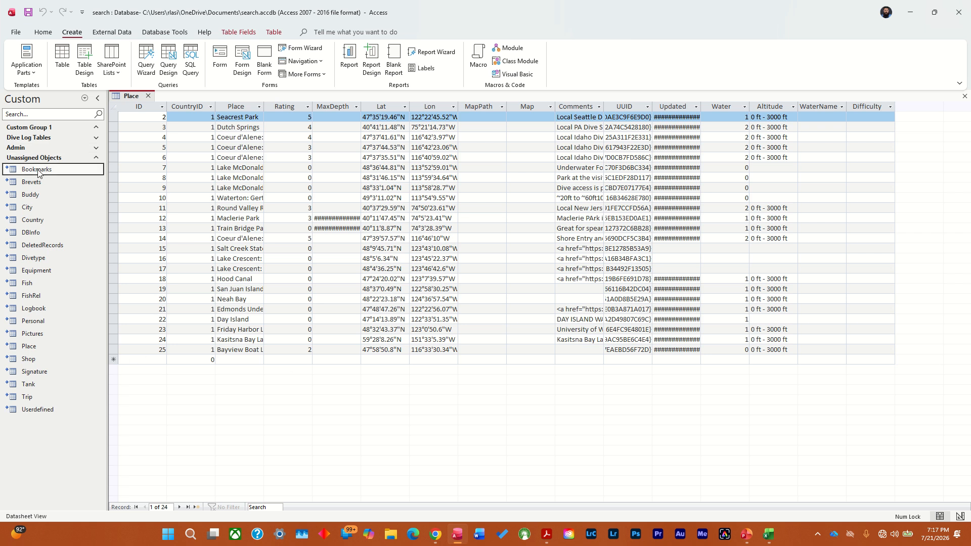
drag(38, 172, 31, 409)
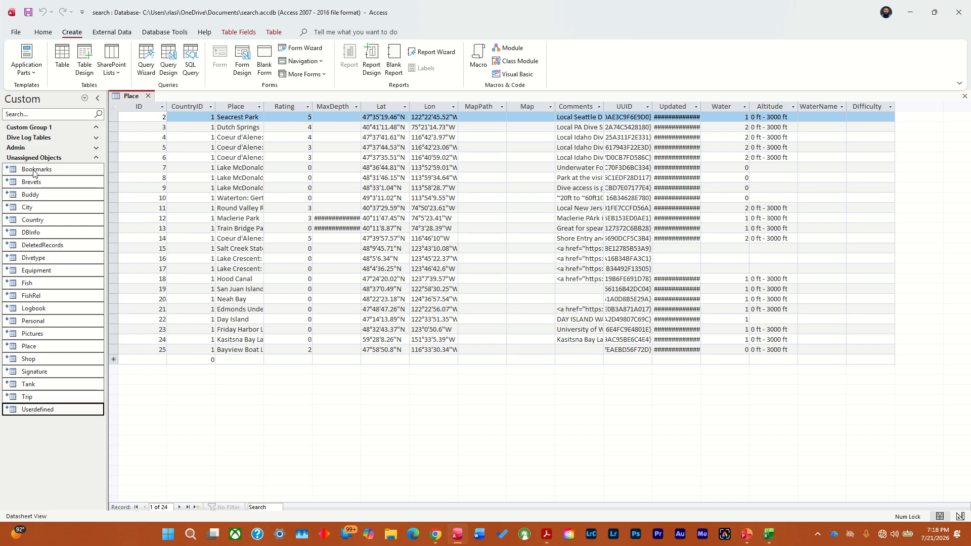
drag(35, 170, 36, 138)
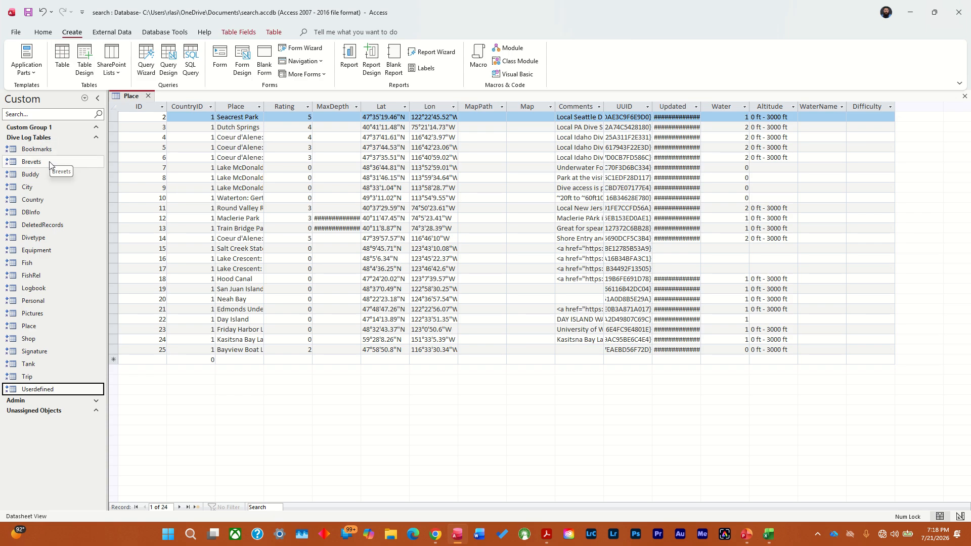
Step: Collapse the Dive Log Tables group in the navigation pane and close the Place table
click(27, 138)
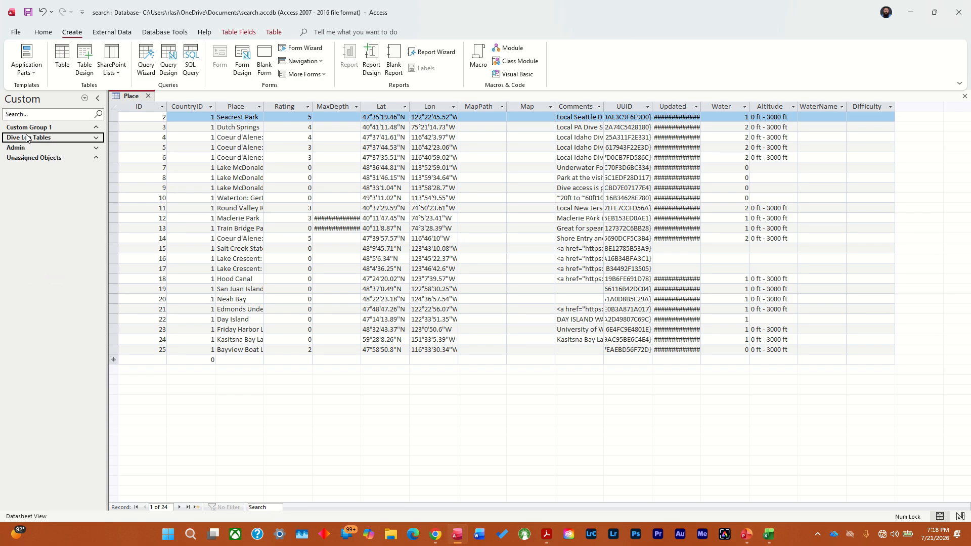
click(27, 138)
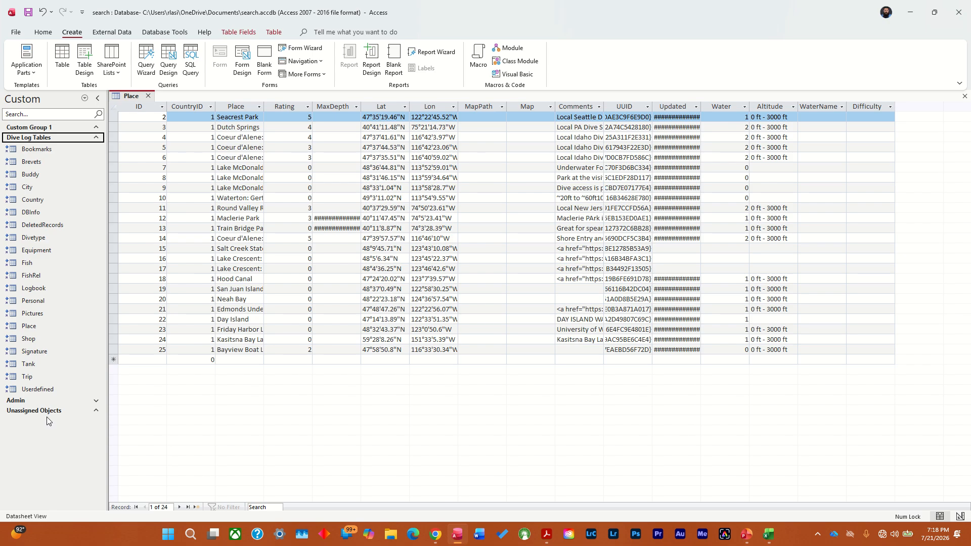
click(51, 140)
click(42, 148)
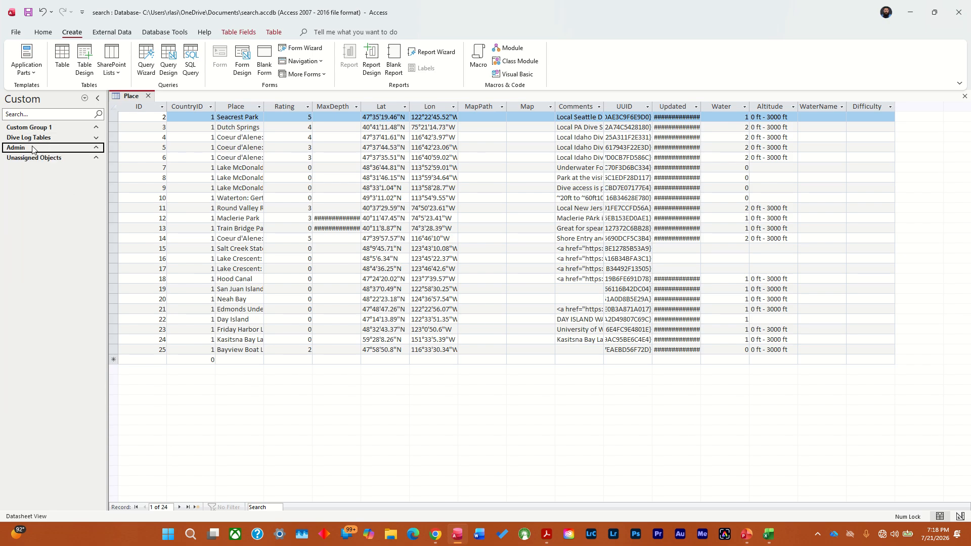
click(148, 96)
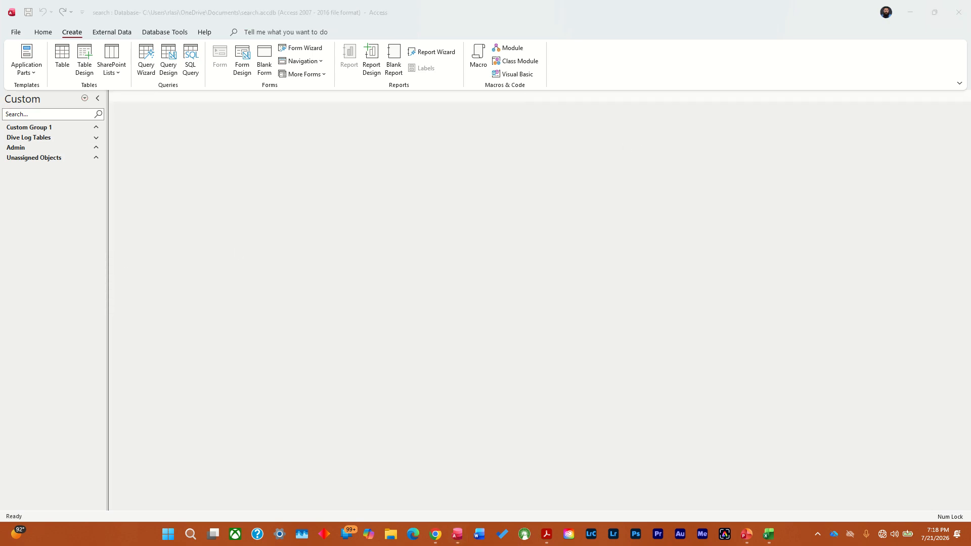
click(52, 241)
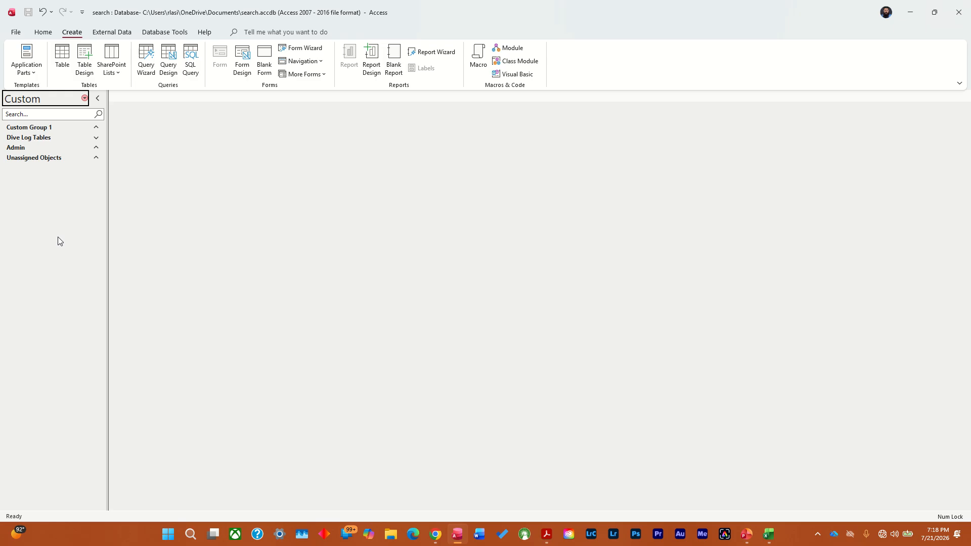
Step: Create a new table and rename its ID field to Survey ID
click(59, 56)
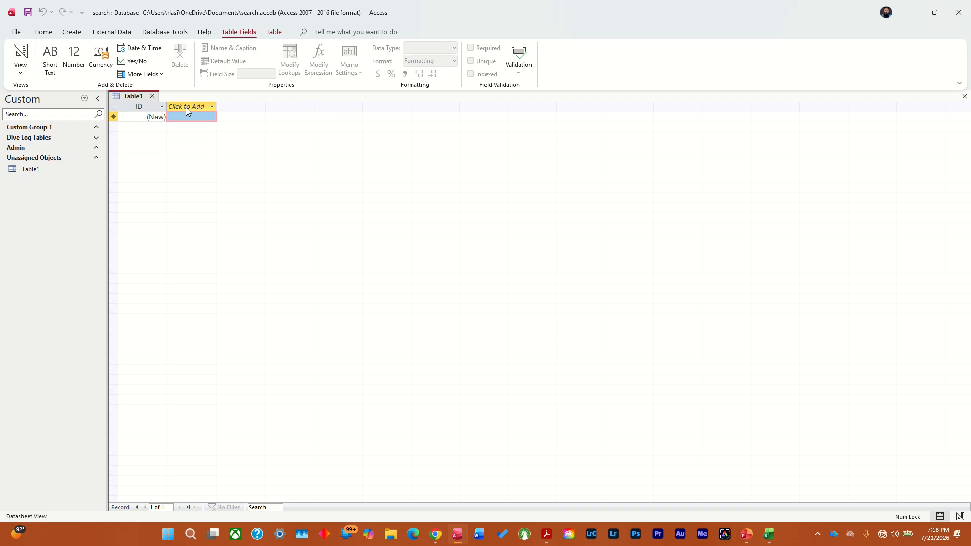
double_click(136, 106)
click(135, 108)
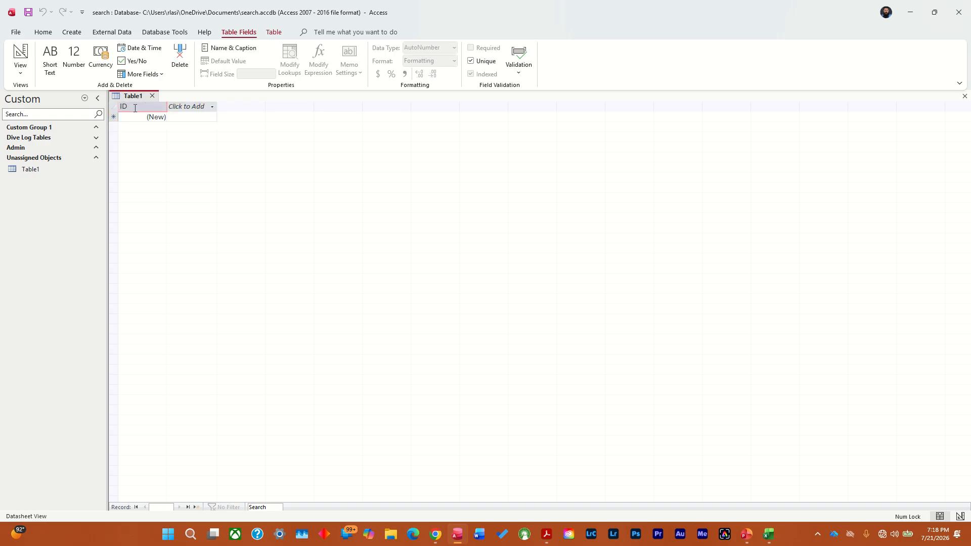
key(Home)
text(Survey)
Step: Add a Short Text field named Survey Title after the Survey ID field
click(193, 106)
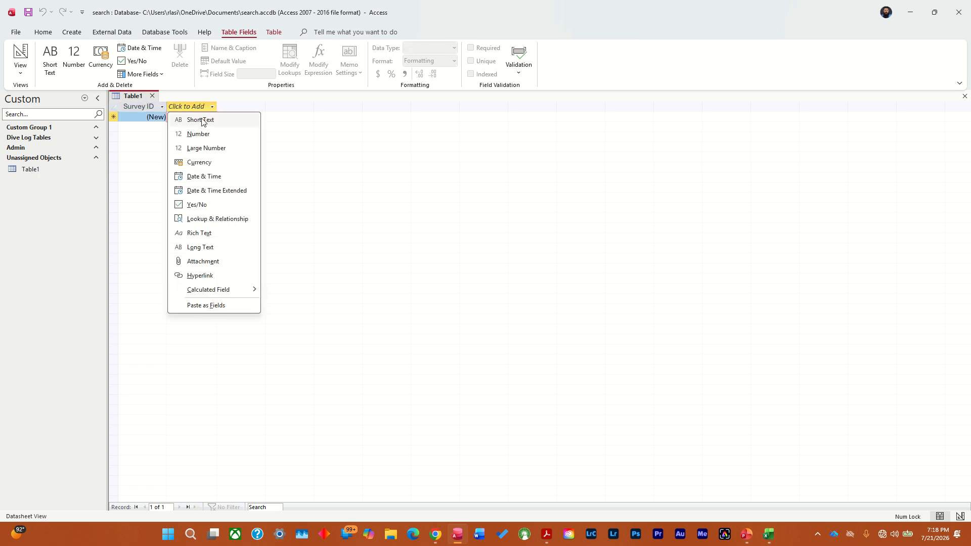
click(202, 119)
text(T)
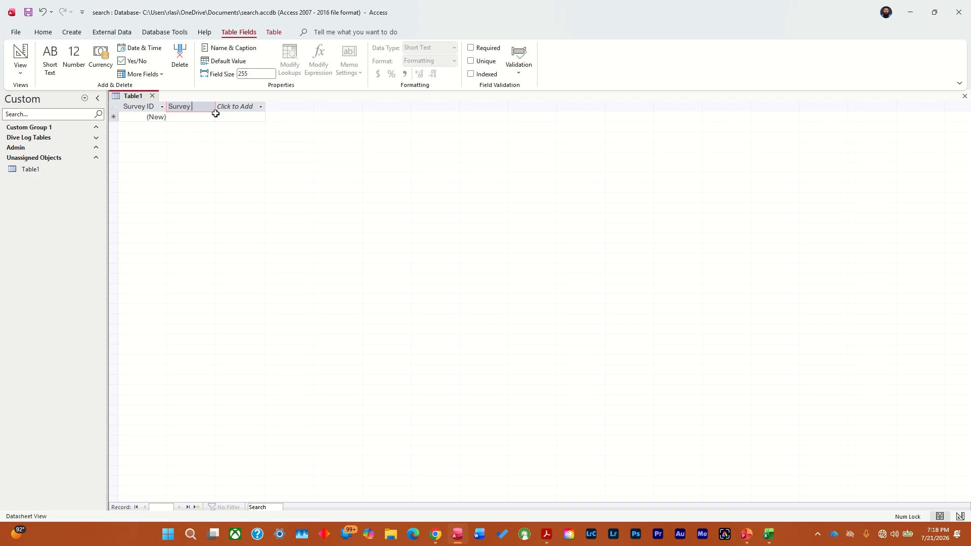
text(urvey Title)
key(Return)
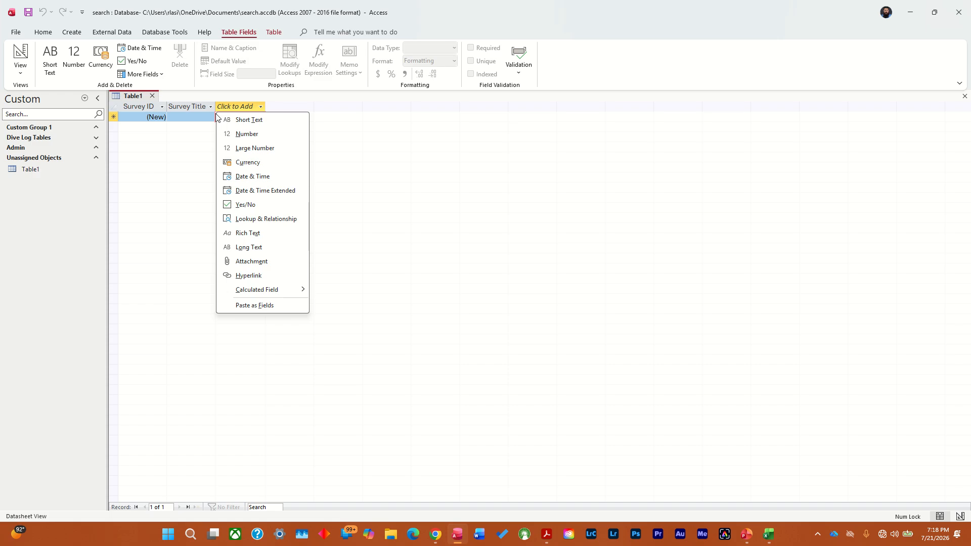
click(201, 142)
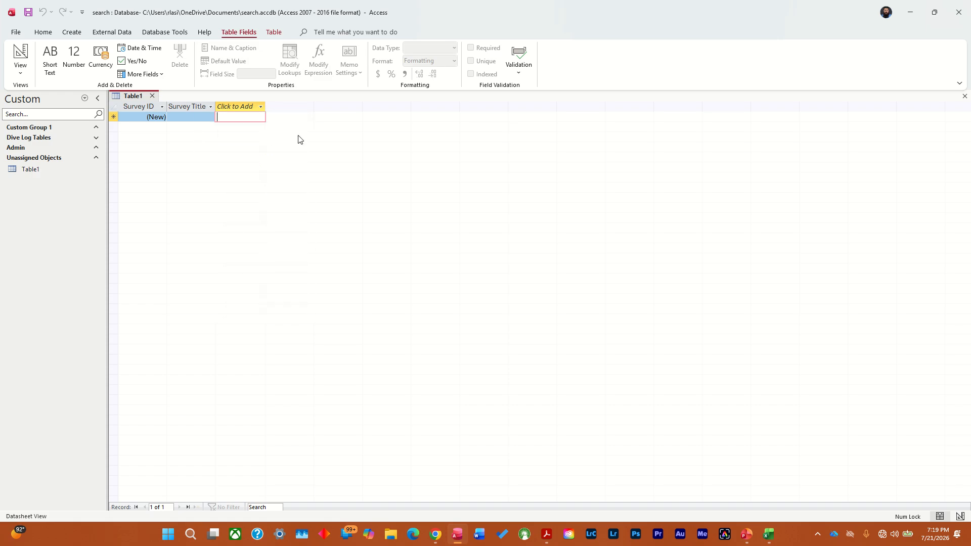
Step: Add two Date & Time Extended fields named Start Date and End Date, accepting the newer data type
click(253, 108)
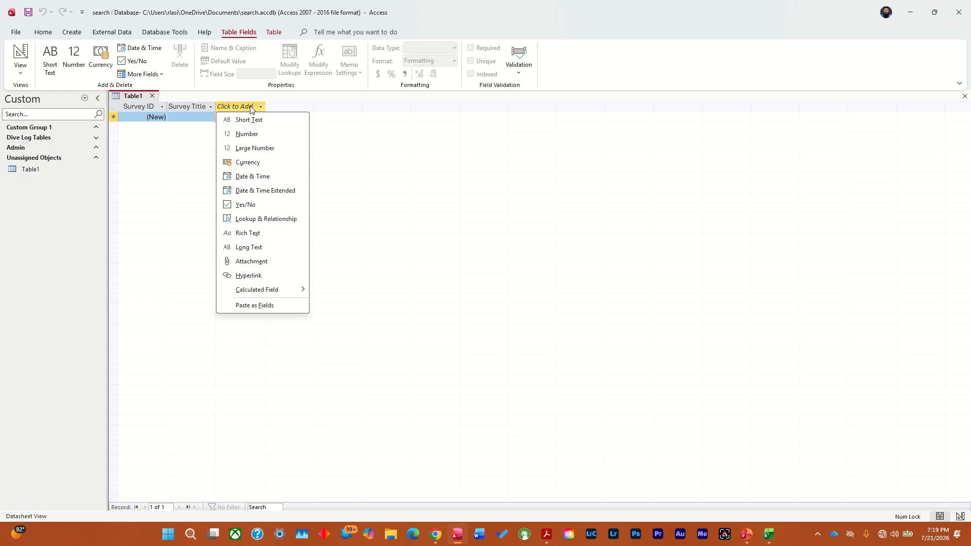
click(250, 190)
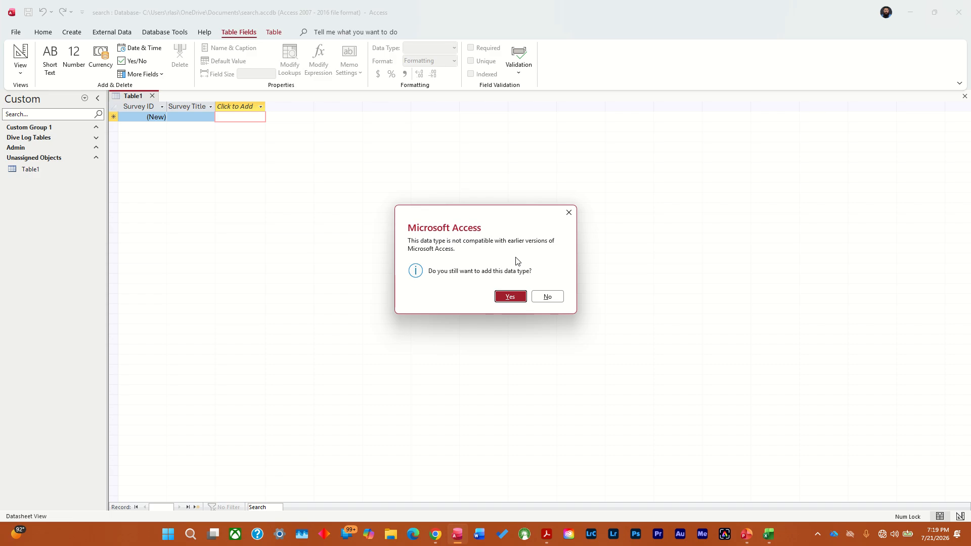
click(502, 296)
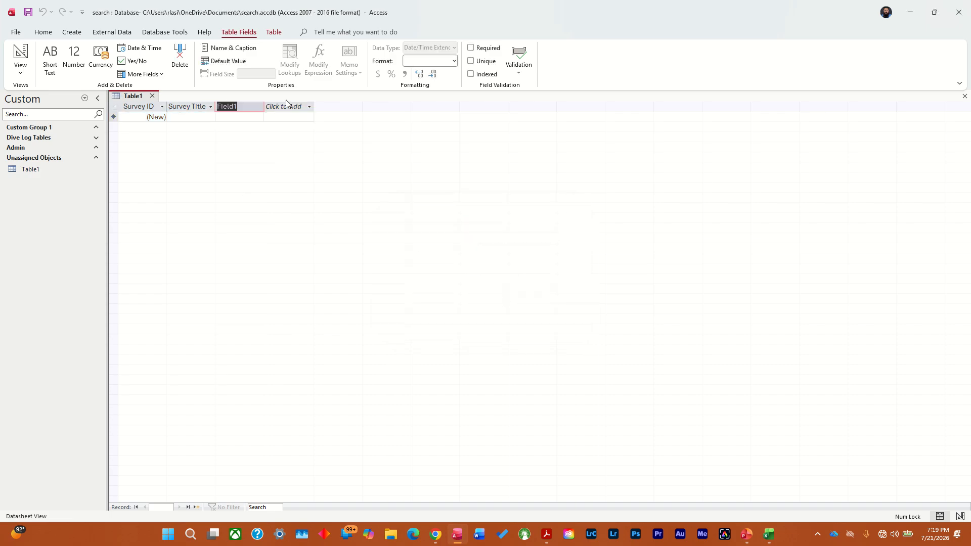
text(Start Date)
click(286, 106)
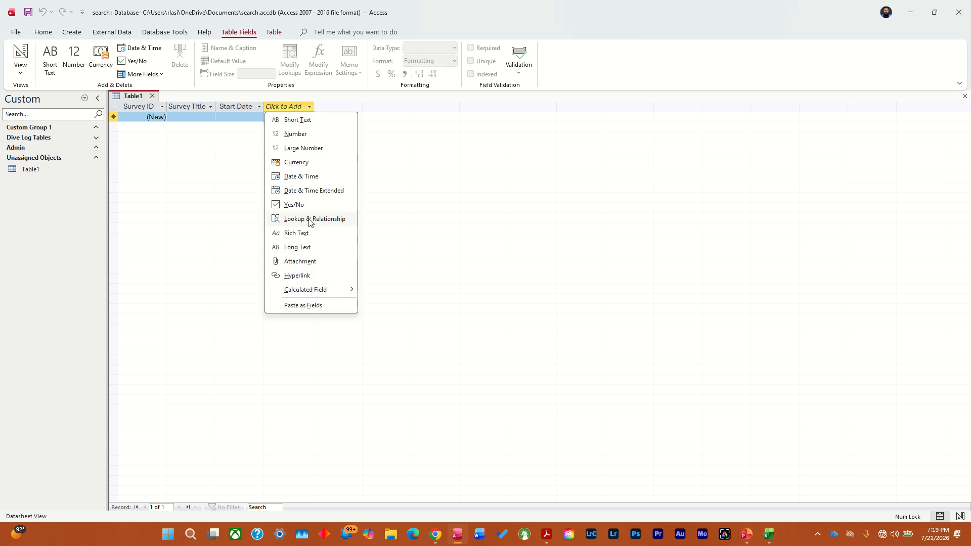
click(313, 192)
text(End Date)
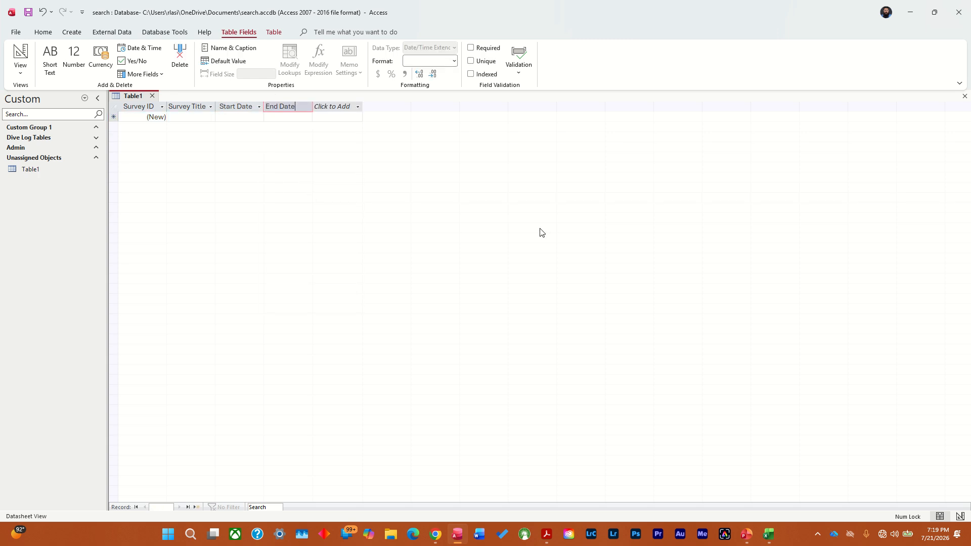
key(Tab)
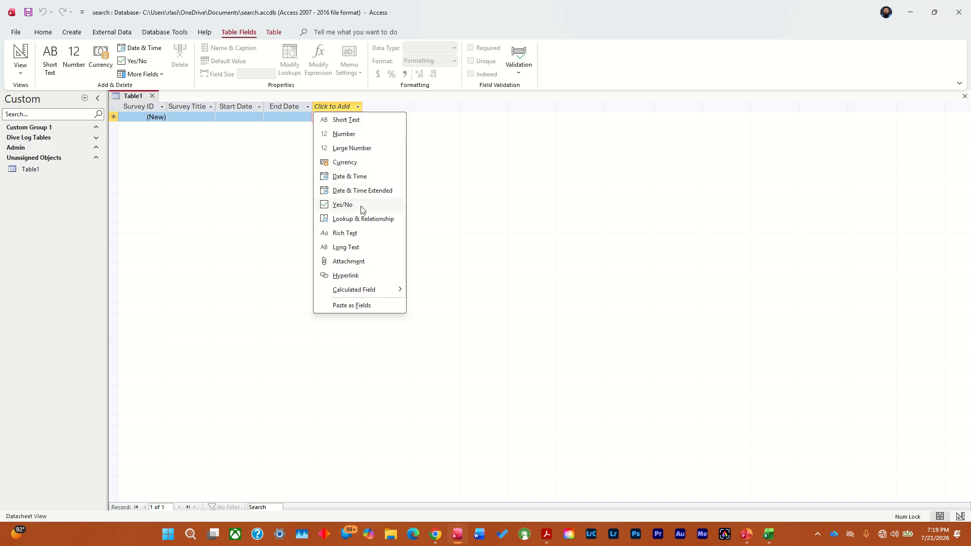
Step: Add a Yes/No field named Complete after the End Date field
click(343, 205)
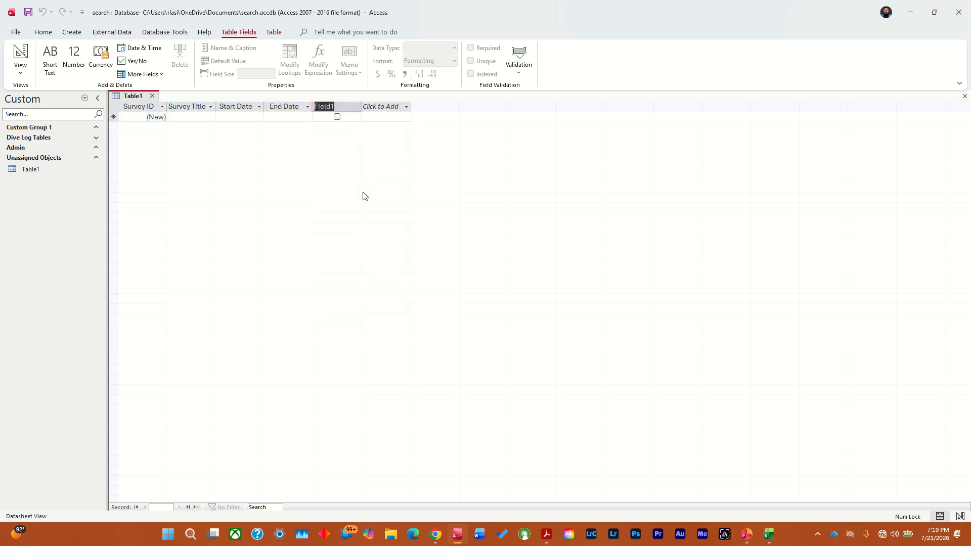
text(Compl)
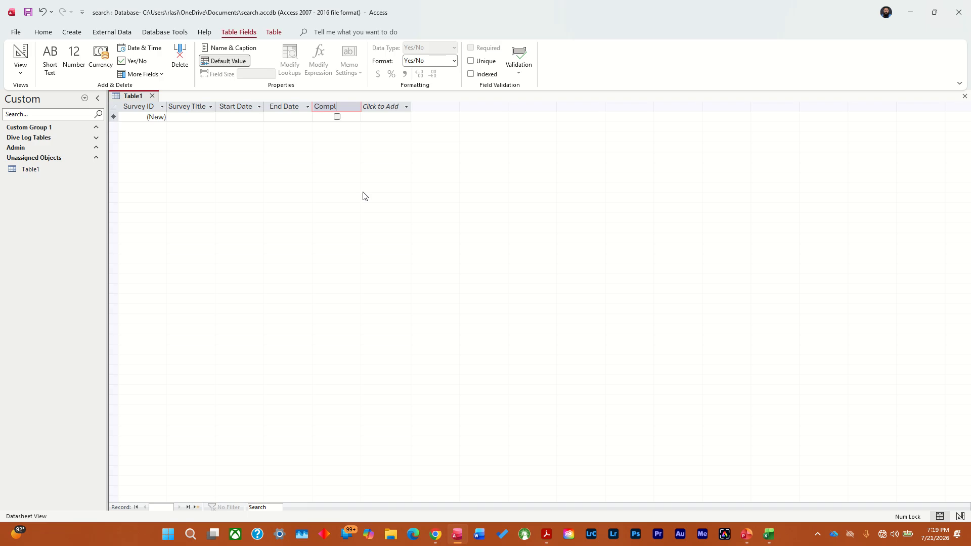
text(ete)
key(Return)
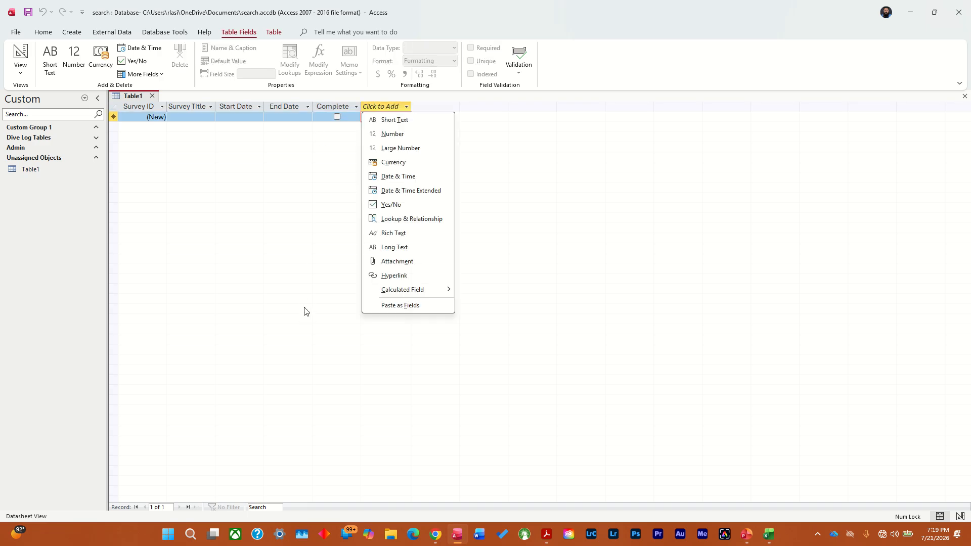
Step: Add an Attachment field after the Complete field
click(412, 262)
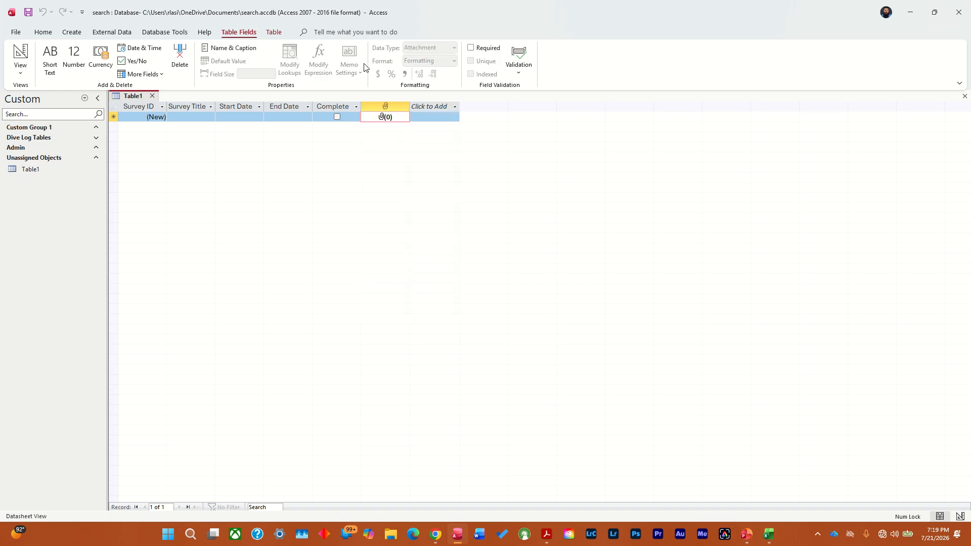
click(384, 105)
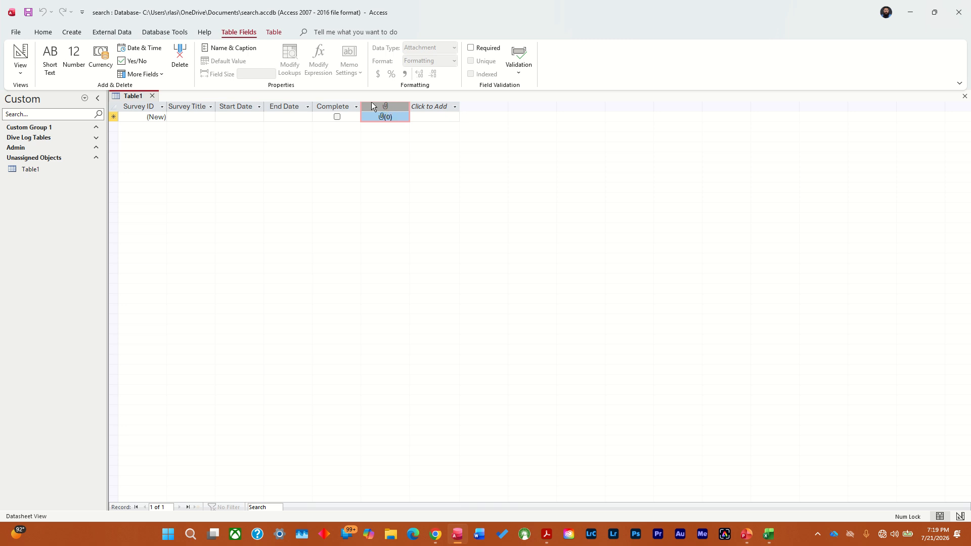
click(432, 113)
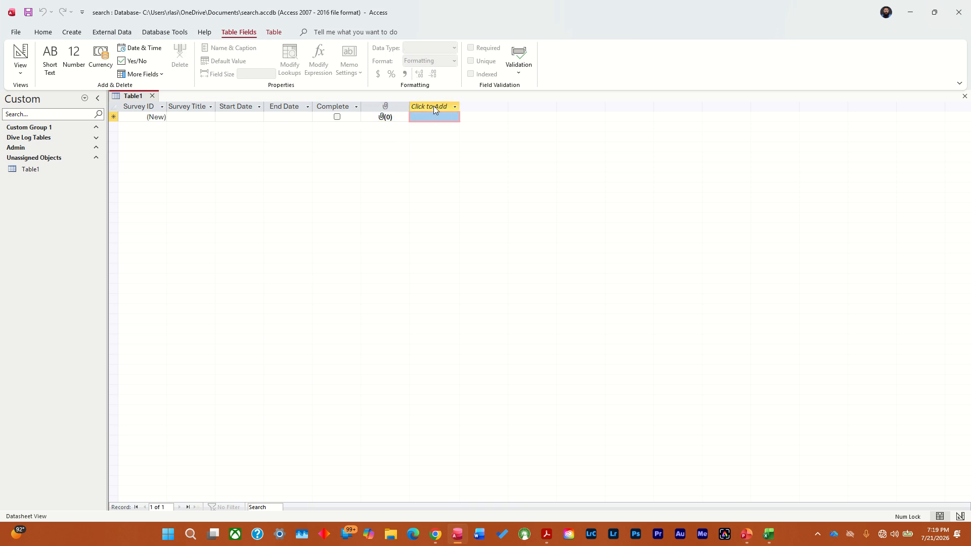
click(433, 105)
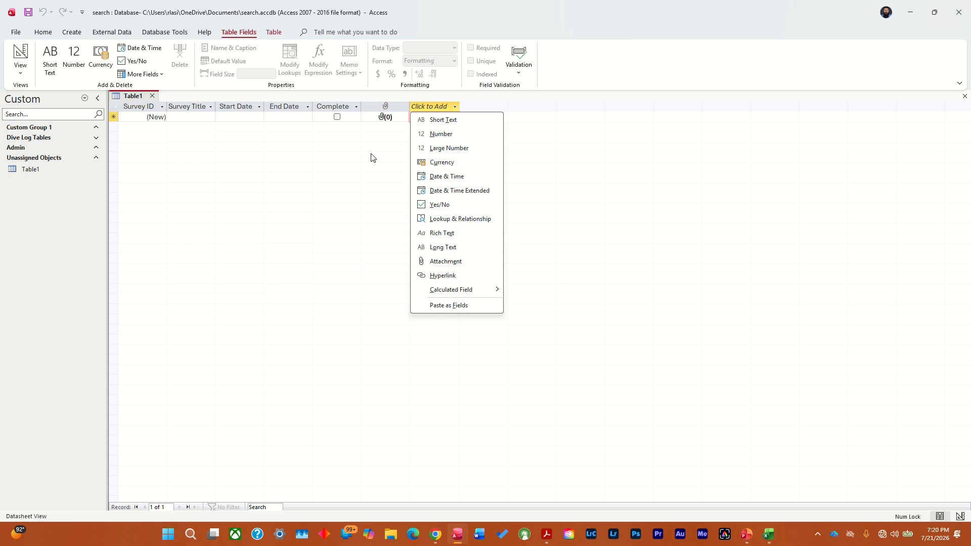
click(355, 167)
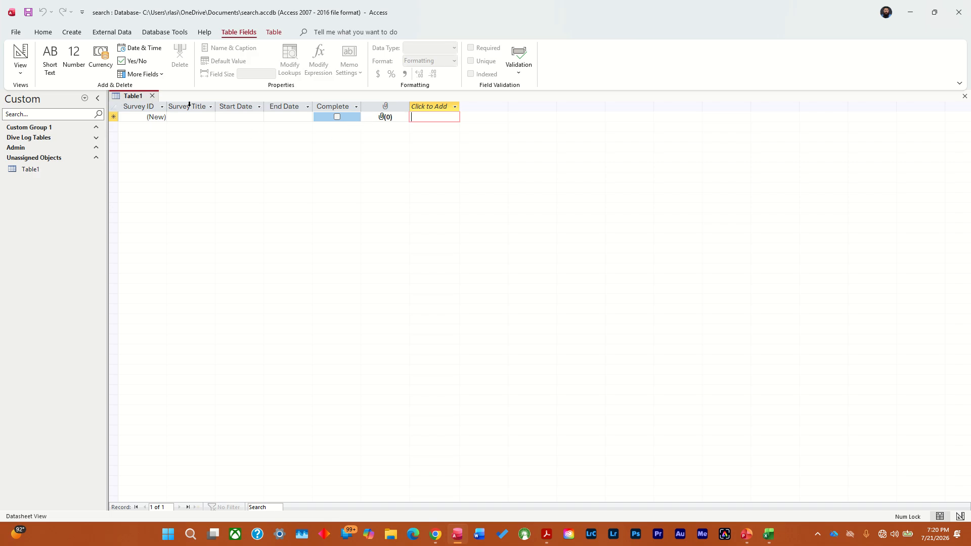
Step: Close the new table, saving its design under the name Survey T, and select it among the unassigned objects
click(152, 96)
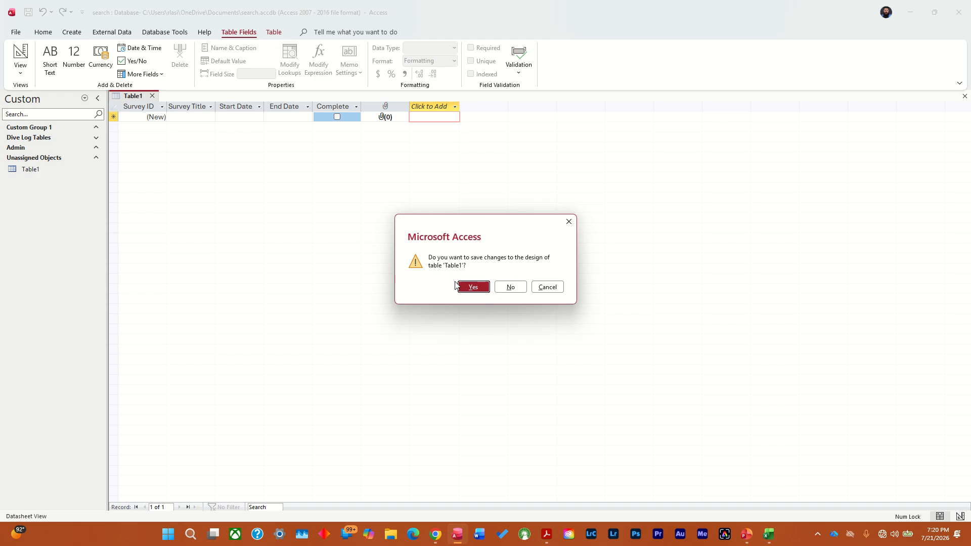
click(473, 287)
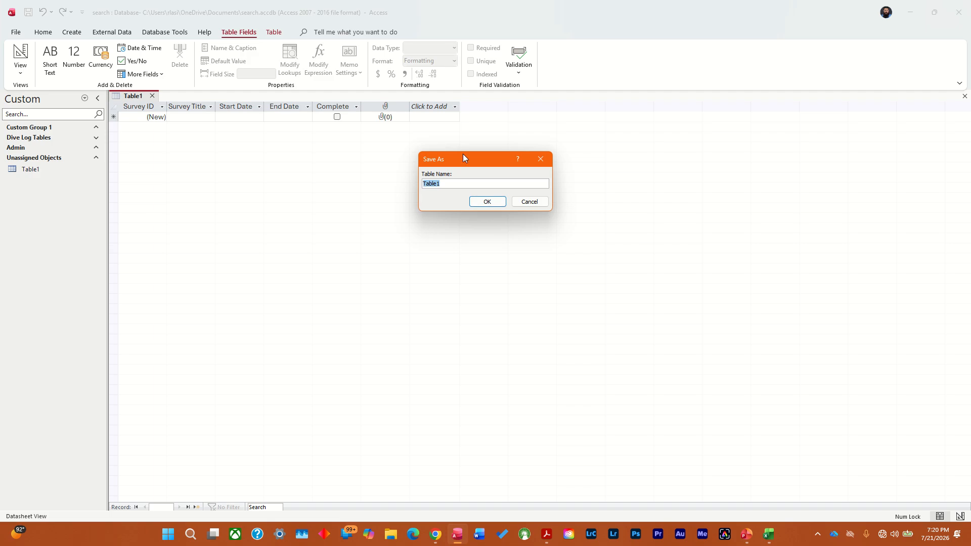
text(Survey)
text(T)
click(494, 202)
click(41, 172)
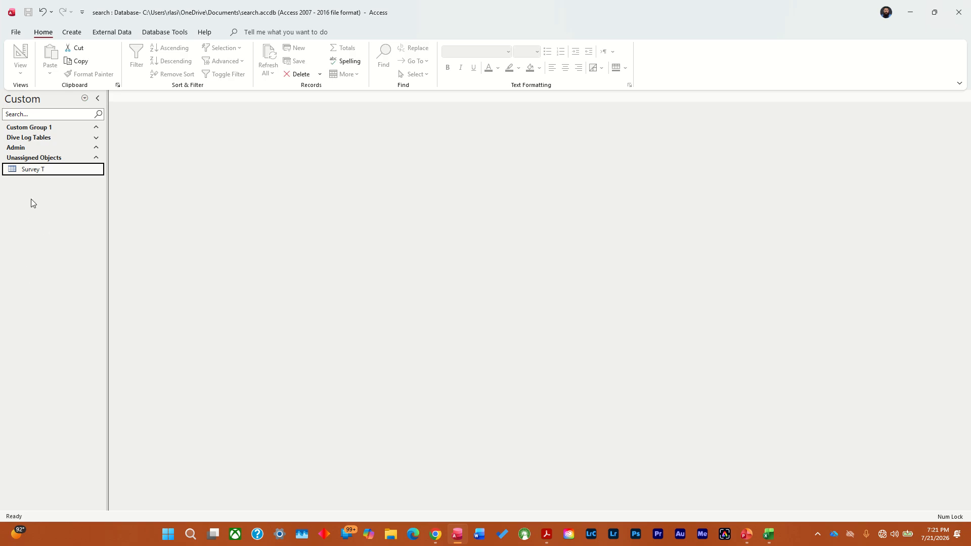
Step: Add a group named Measurements to the Custom navigation category and move the Survey T table into it
right_click(34, 227)
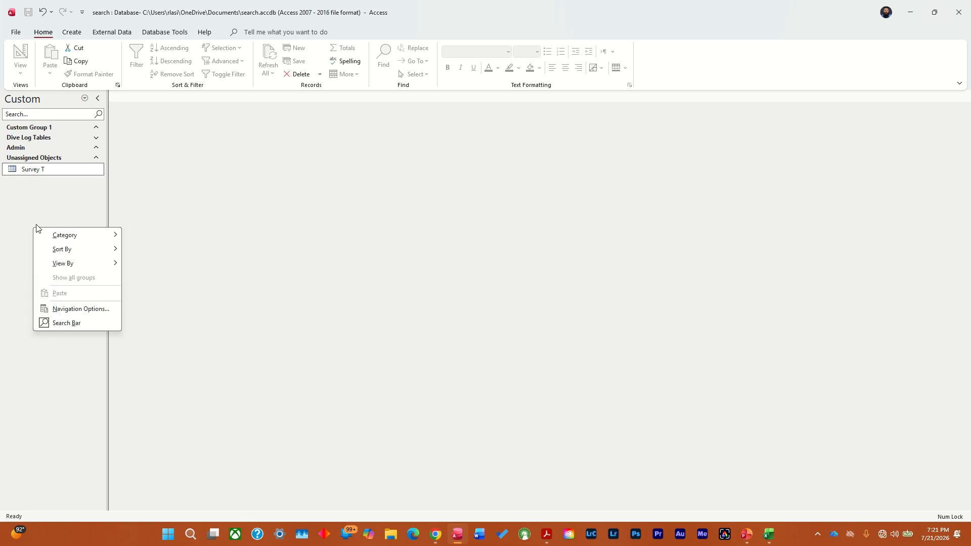
click(83, 309)
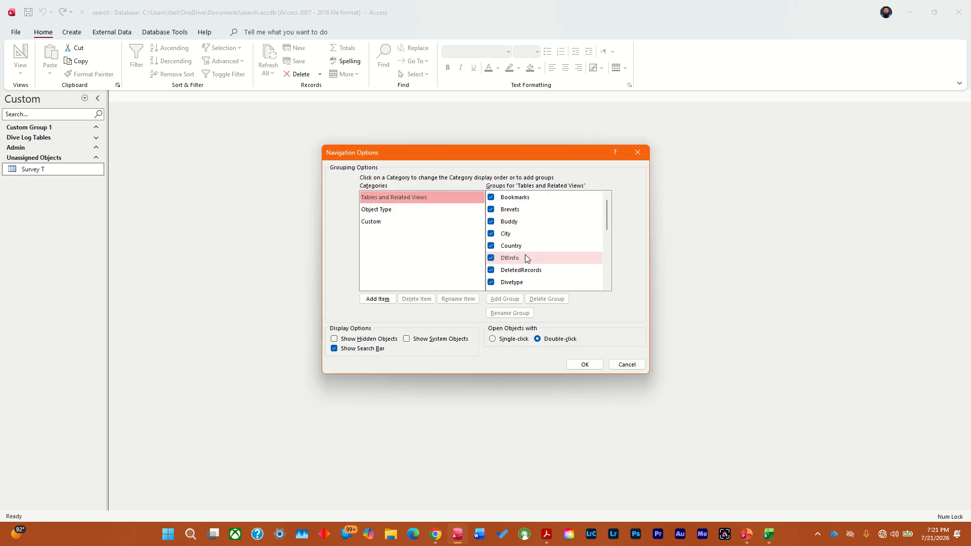
click(395, 223)
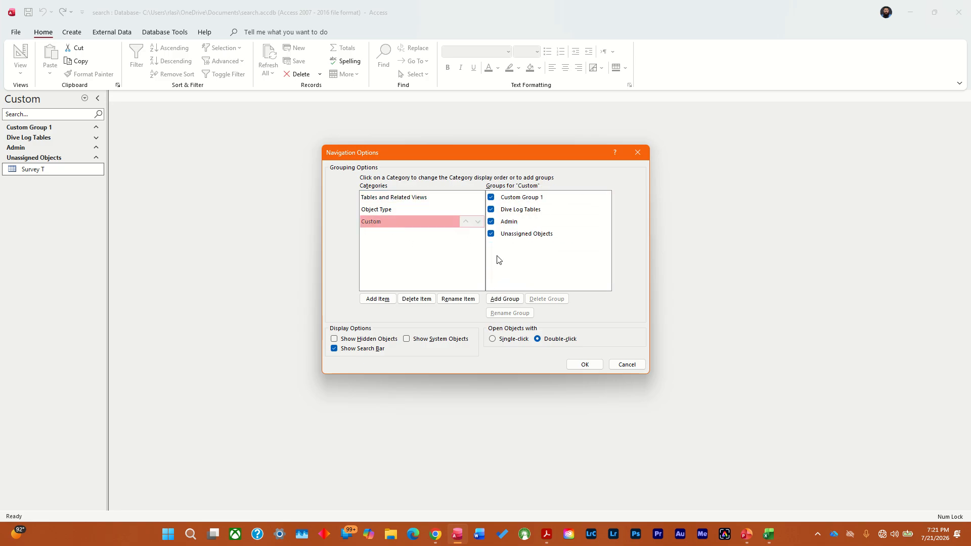
click(492, 300)
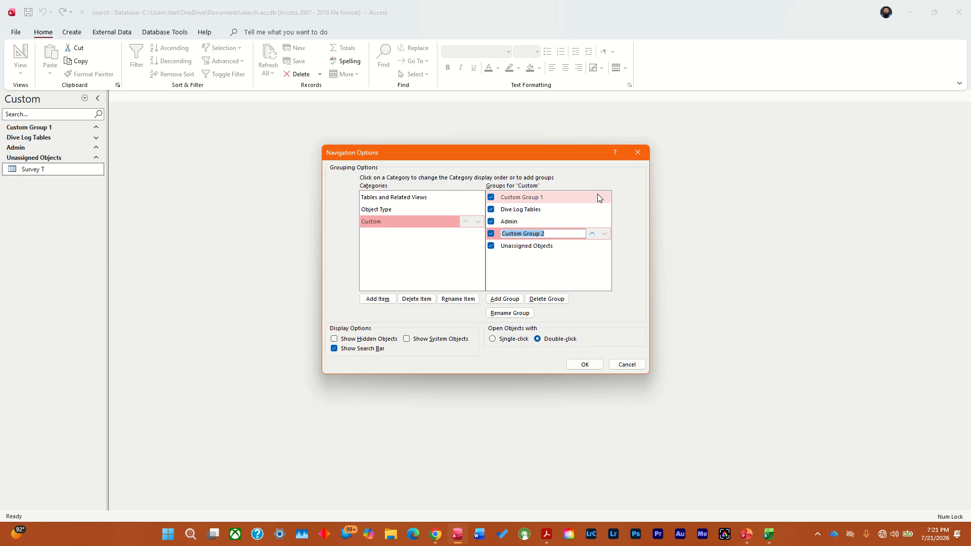
text(Measurements)
key(Return)
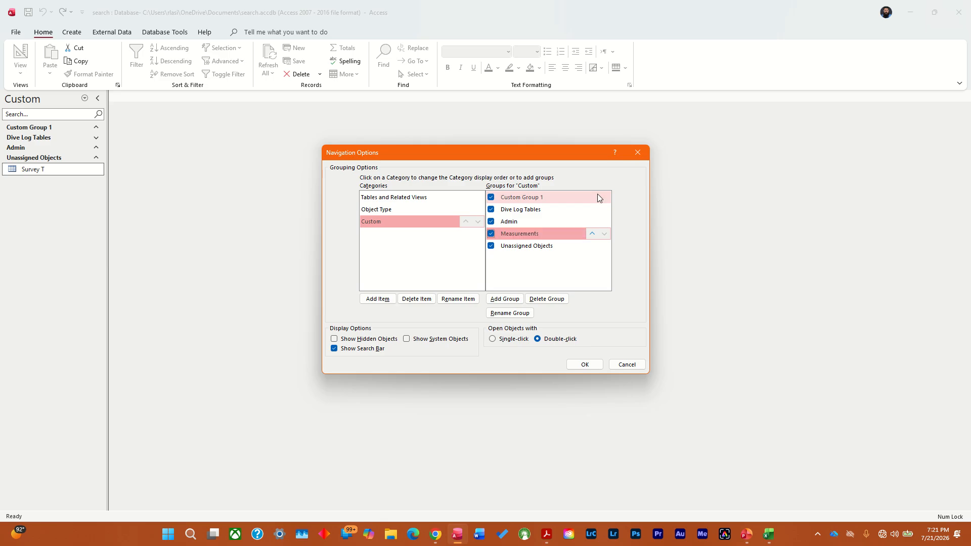
click(592, 365)
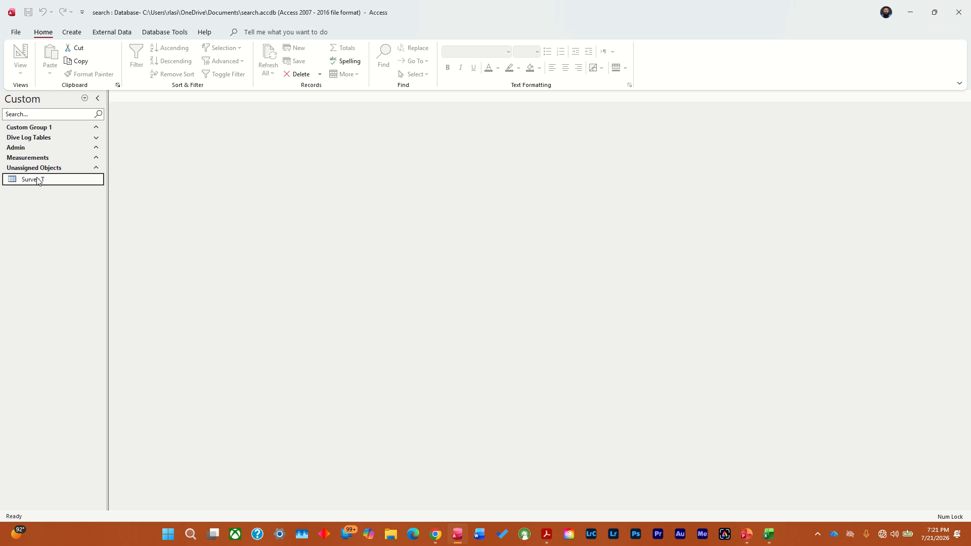
drag(40, 181, 34, 161)
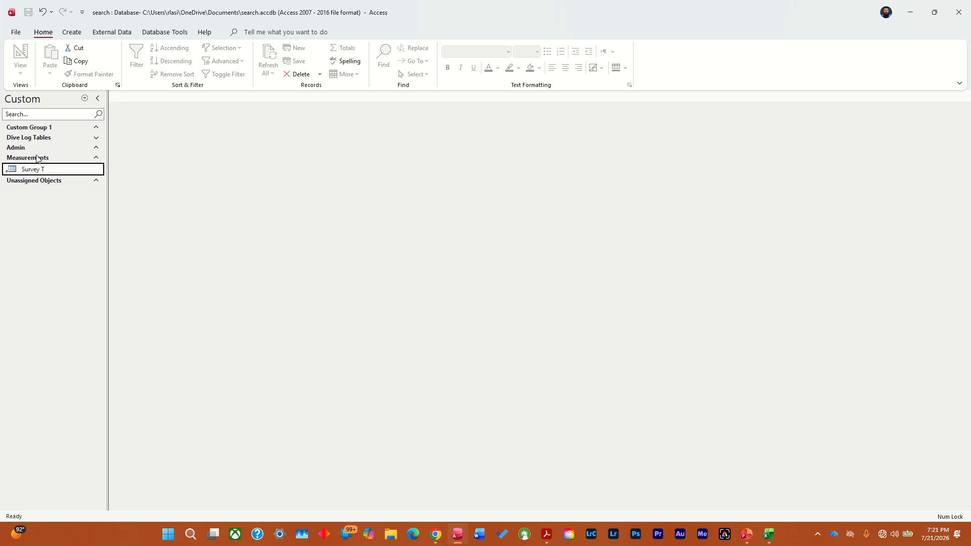
Step: Open Survey T and insert a field named Dive ID before the Survey Title field
double_click(52, 170)
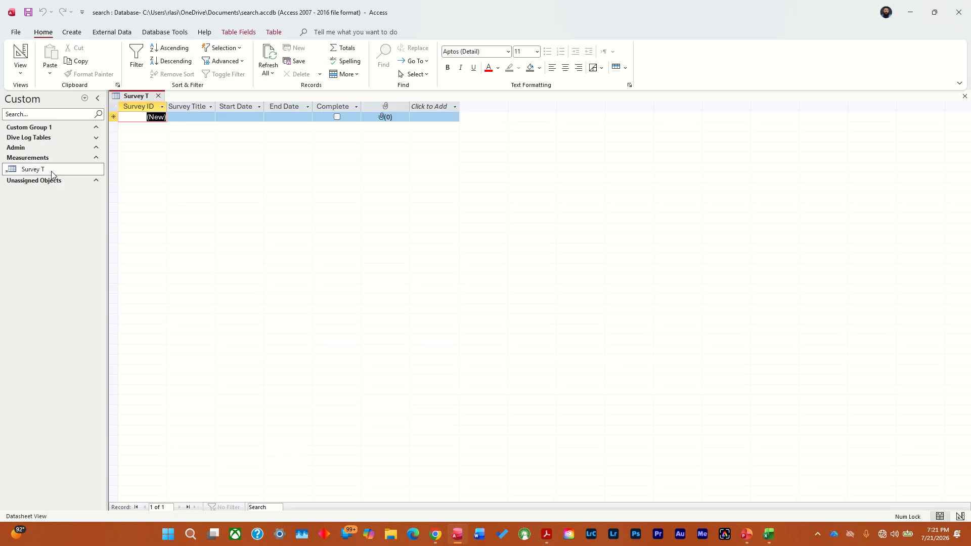
click(191, 107)
right_click(200, 116)
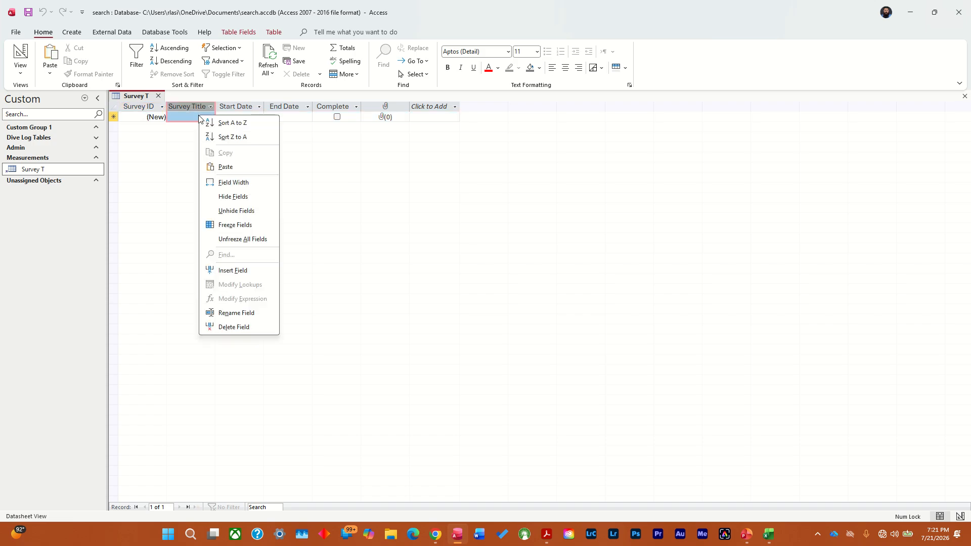
click(248, 270)
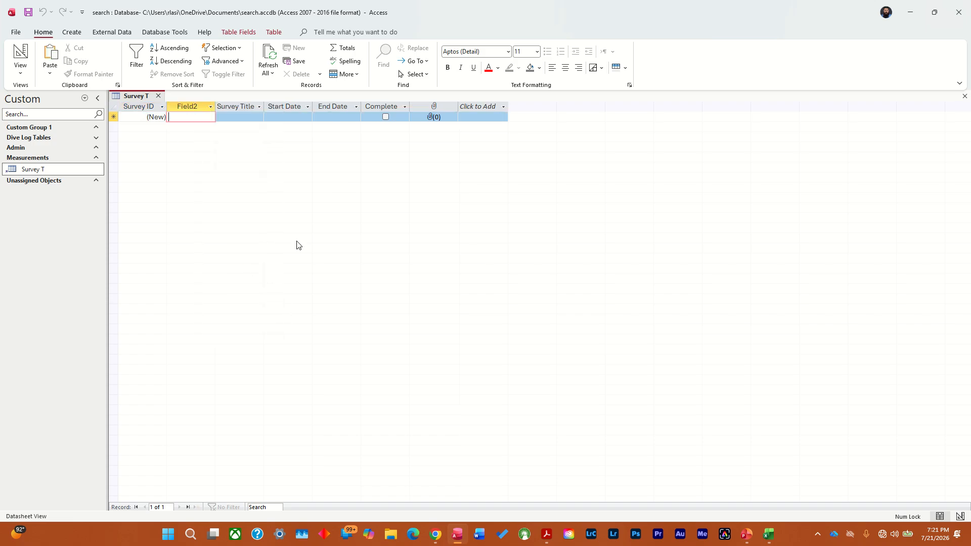
double_click(192, 104)
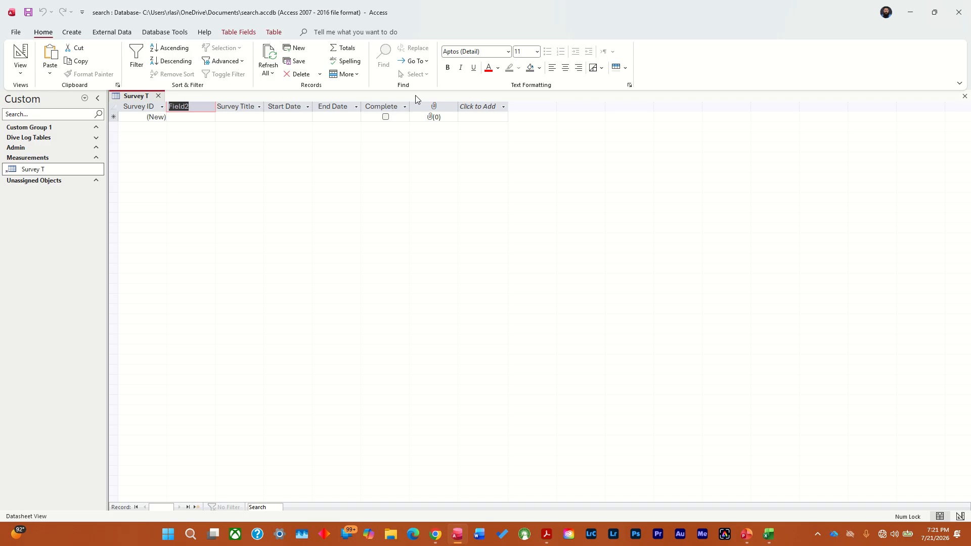
text(Dive ID)
key(Return)
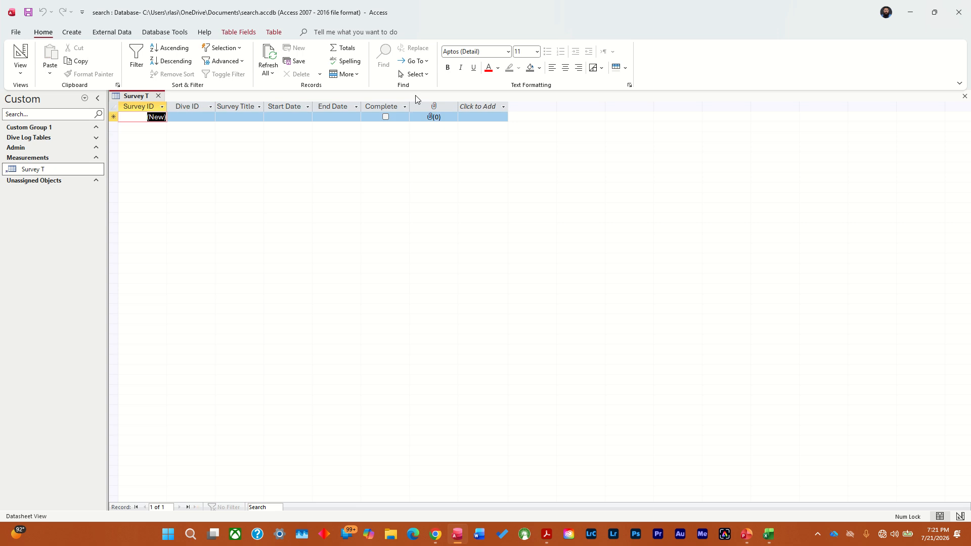
Step: Switch Survey T to Design View and rename the Attachment field as Picture
click(193, 103)
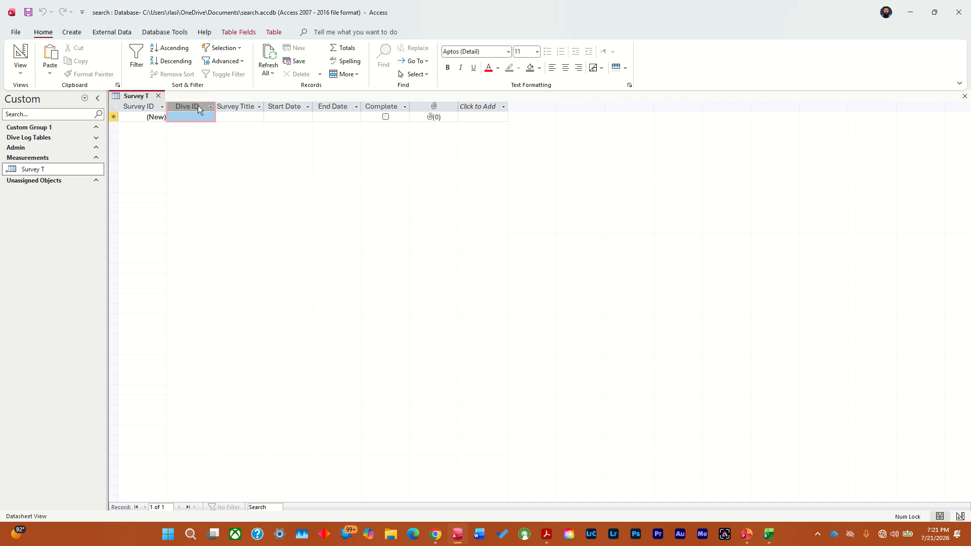
click(24, 74)
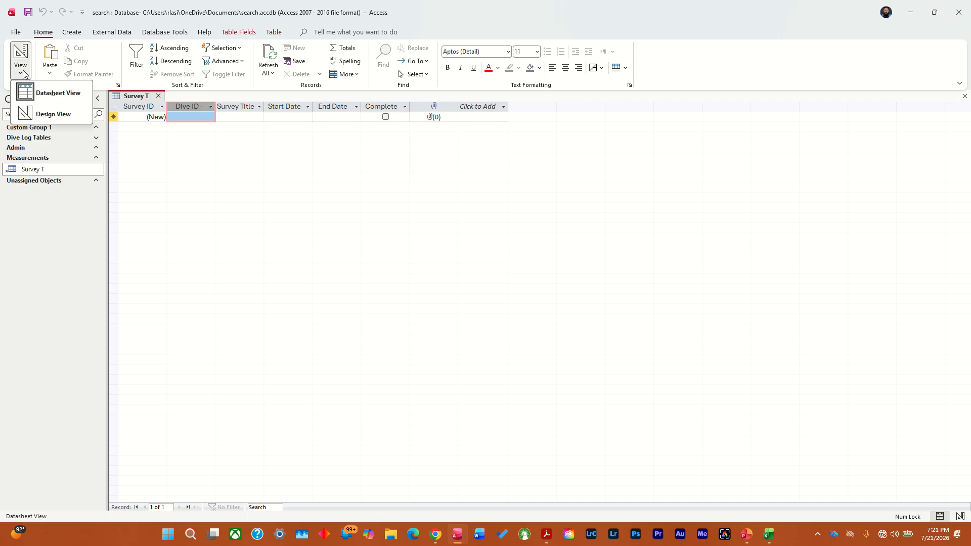
click(51, 114)
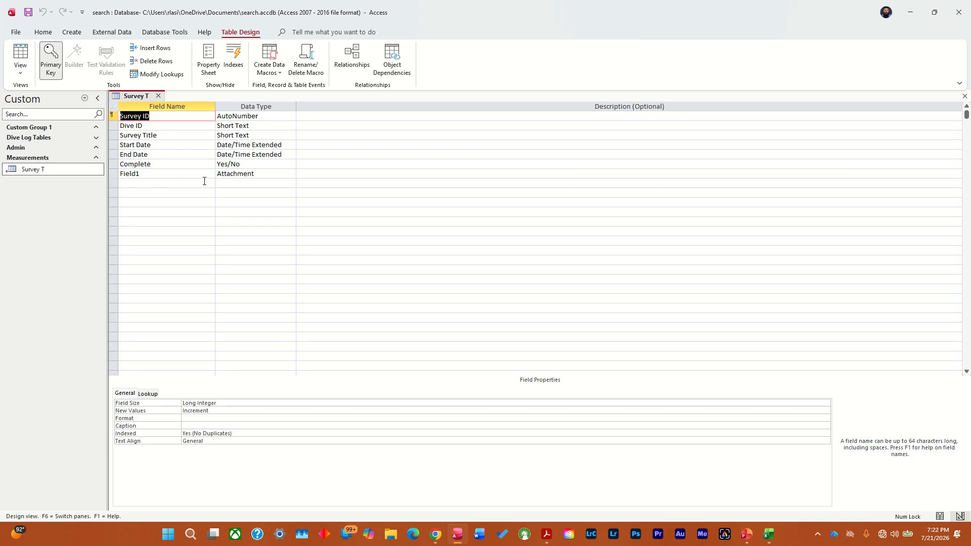
click(173, 177)
key(BackSpace)
key(BackSpace)
key(BackSpace)
key(BackSpace)
key(BackSpace)
key(BackSpace)
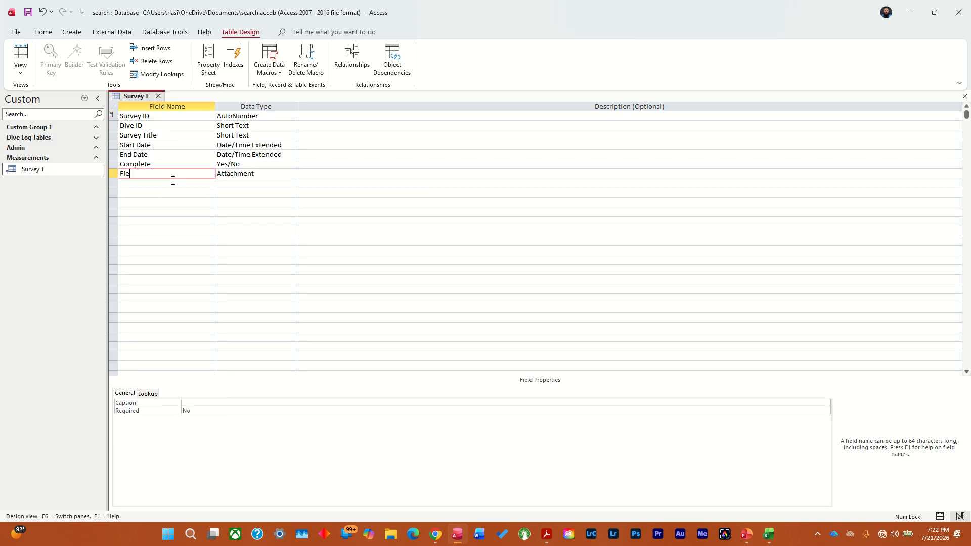
text(Picture)
key(Tab)
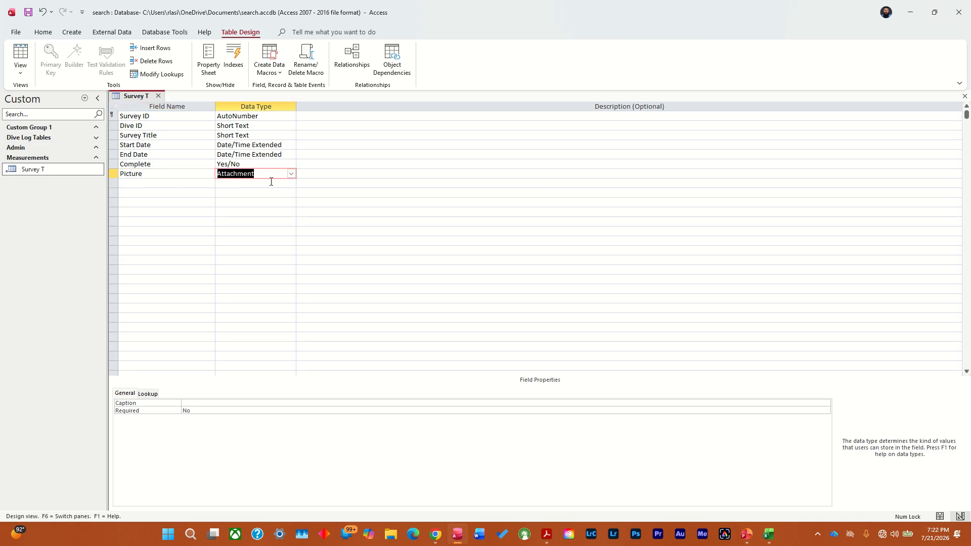
click(265, 202)
Step: Expand the Dive Log Tables group and locate the Logbook table as the source for the Dive ID field
click(140, 128)
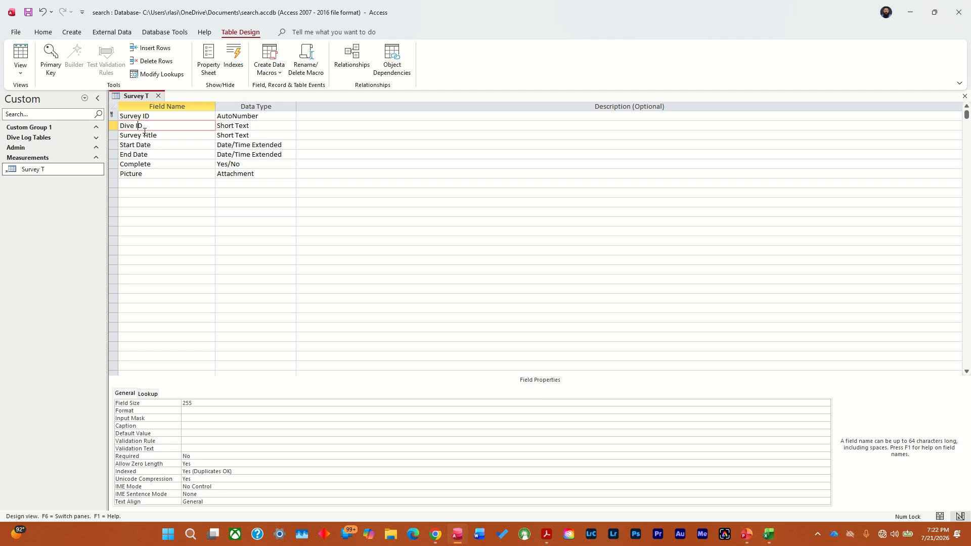
click(94, 138)
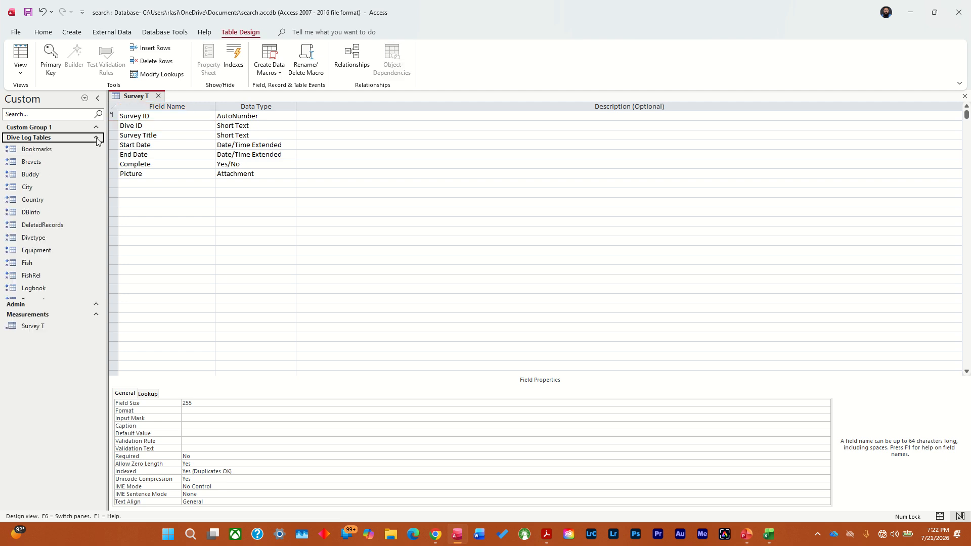
click(54, 292)
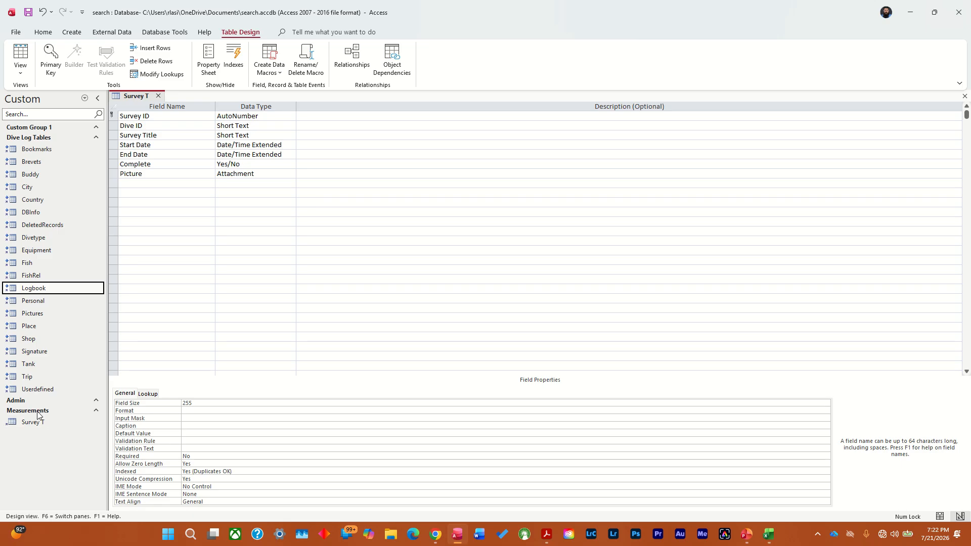
click(52, 424)
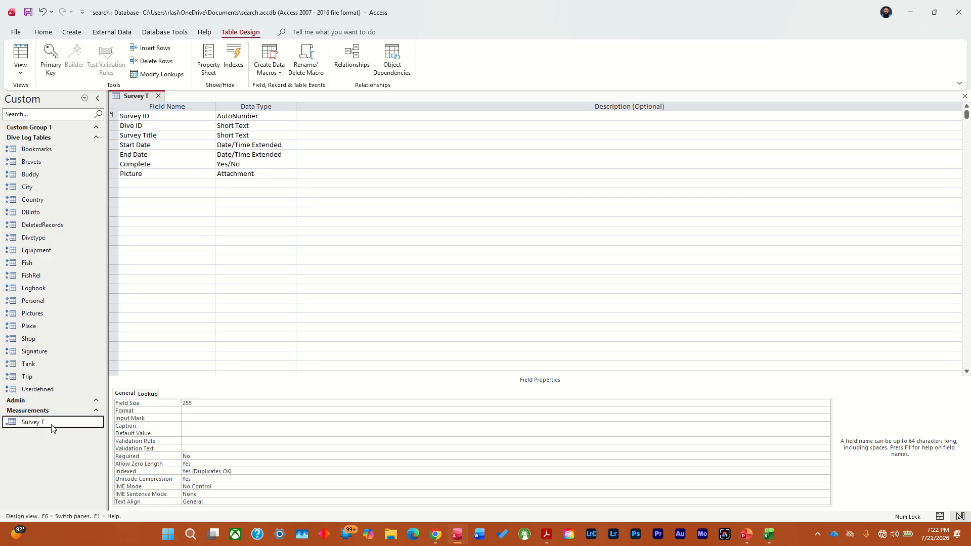
Step: Make the Dive ID field a List Box lookup with the Logbook table as its row source
click(230, 125)
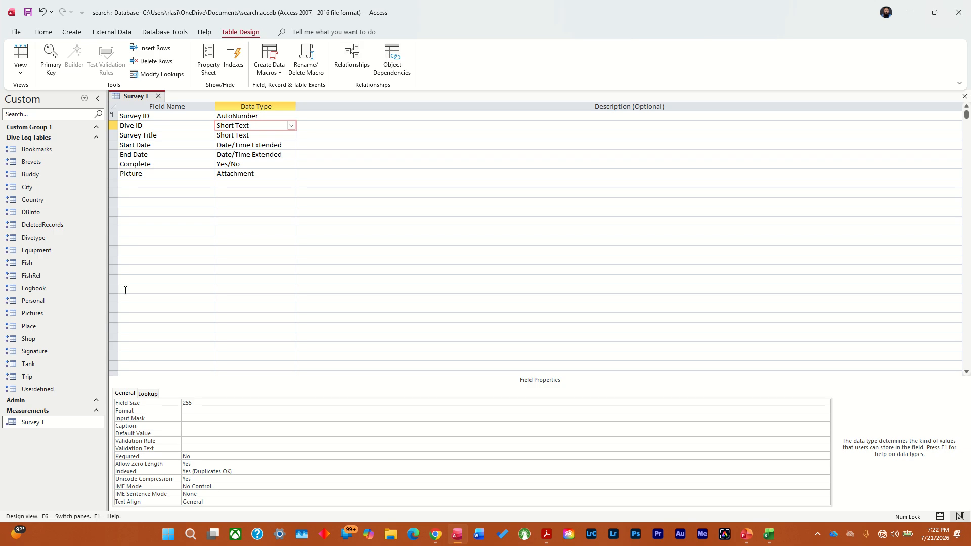
click(148, 393)
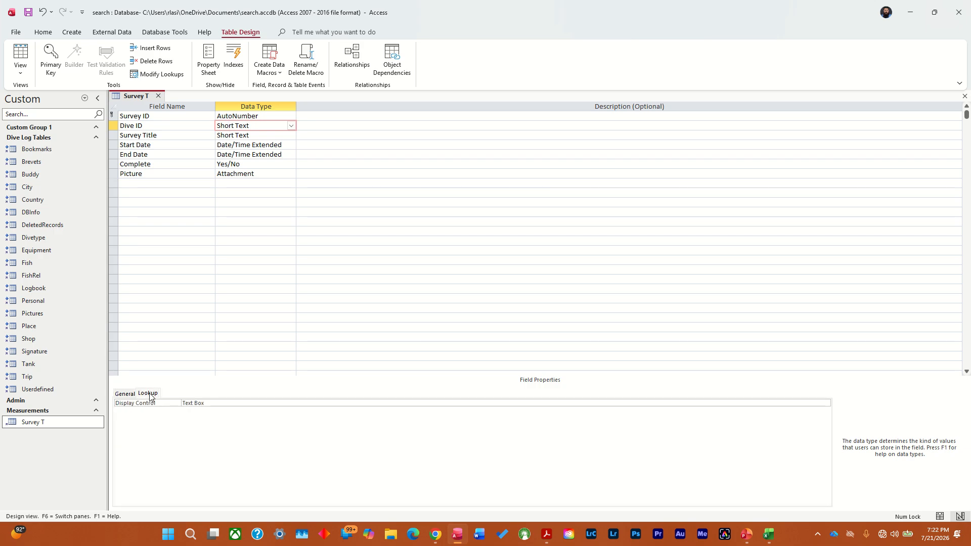
click(209, 403)
click(826, 404)
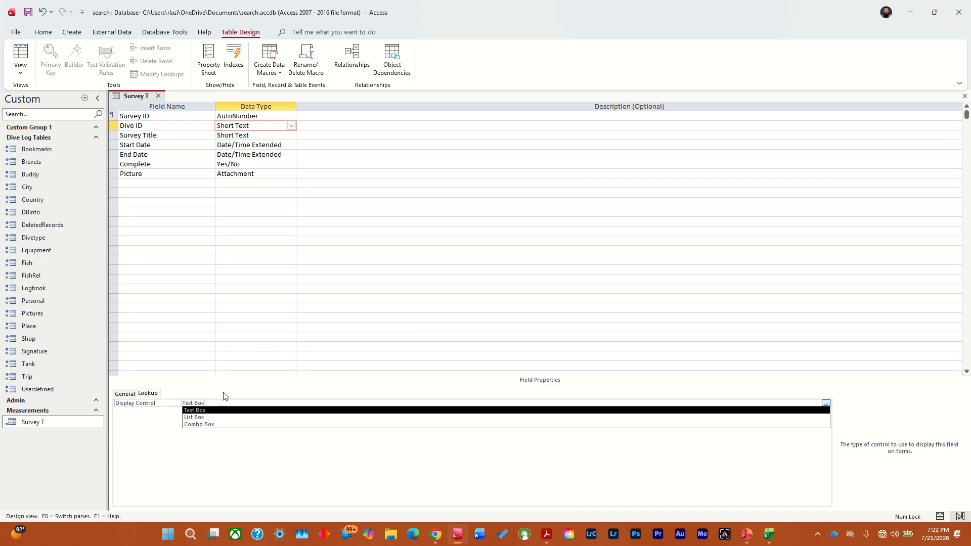
click(198, 417)
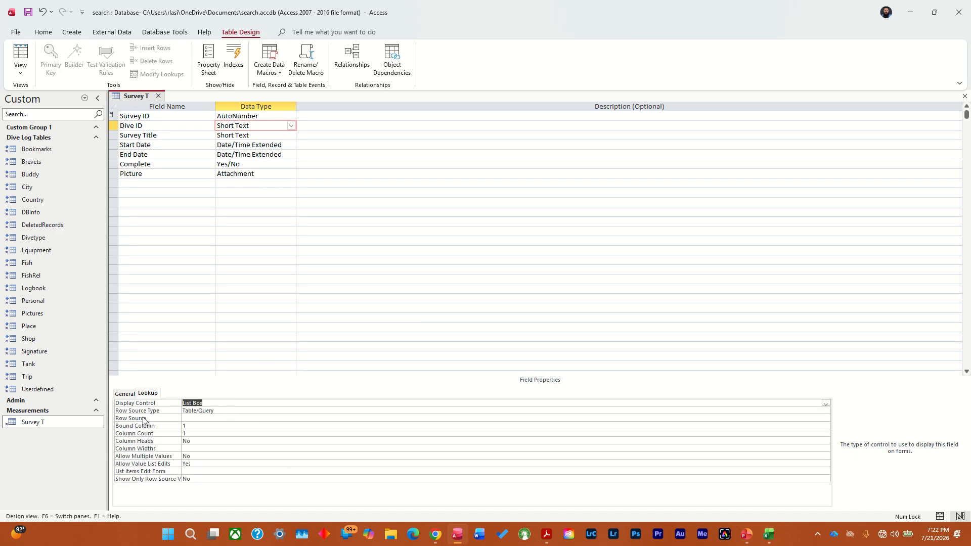
click(203, 417)
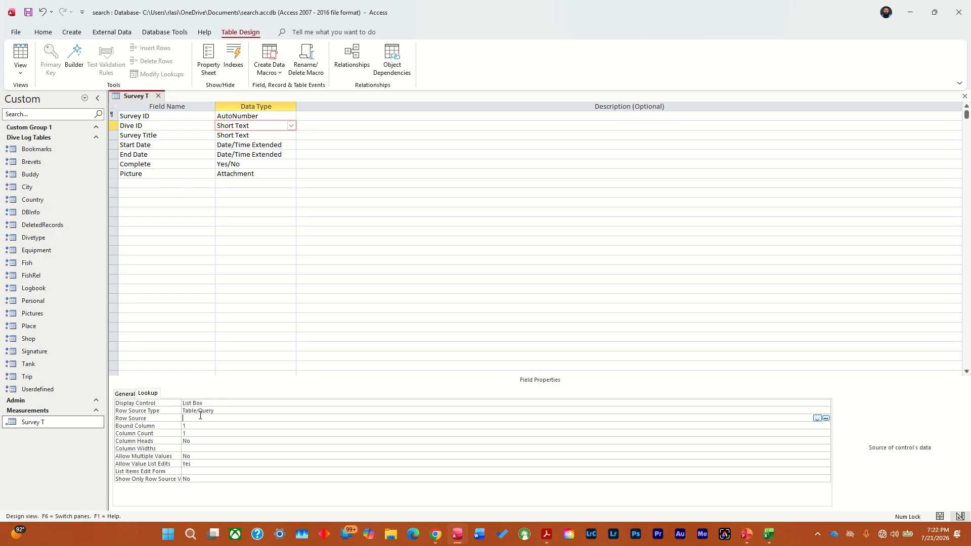
click(817, 419)
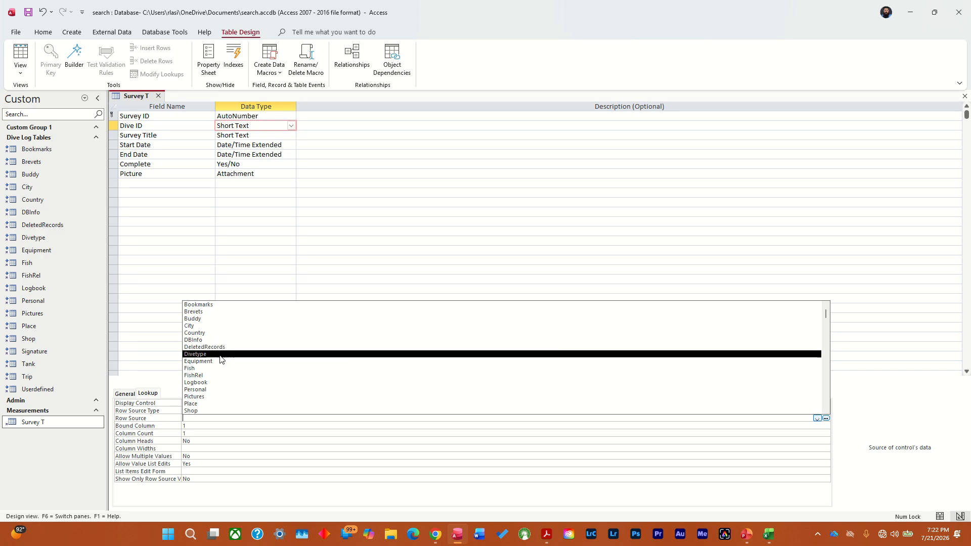
click(214, 383)
click(225, 433)
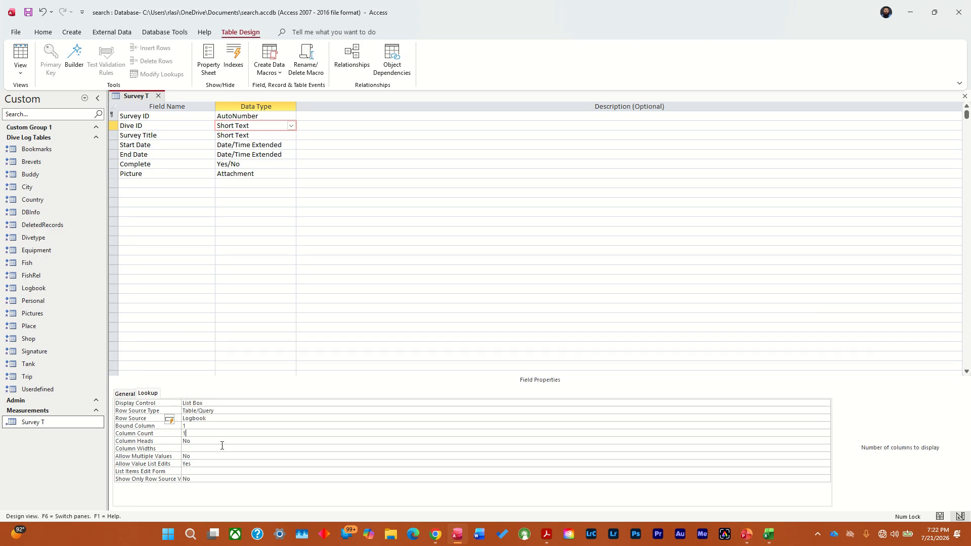
click(195, 426)
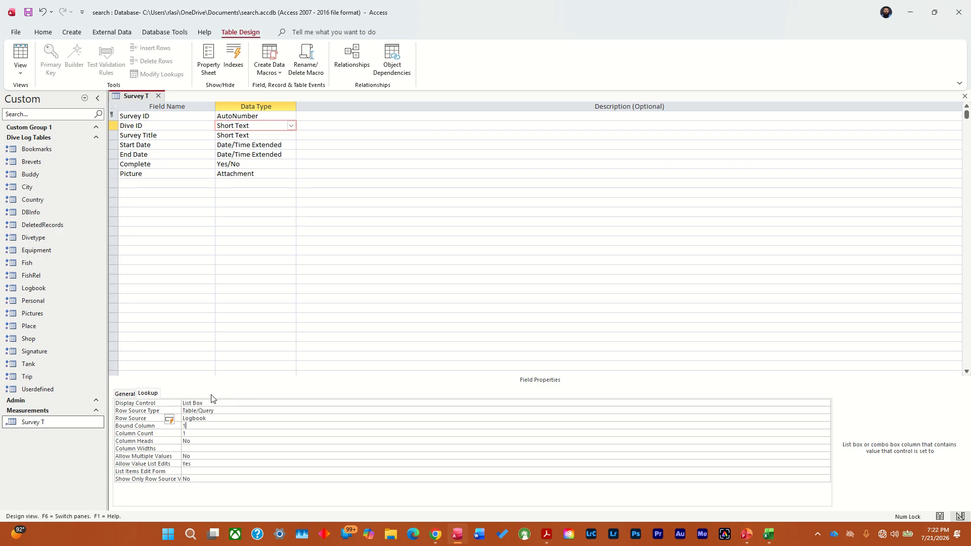
Step: Return Survey T to Datasheet View, saving the table's design changes
click(22, 73)
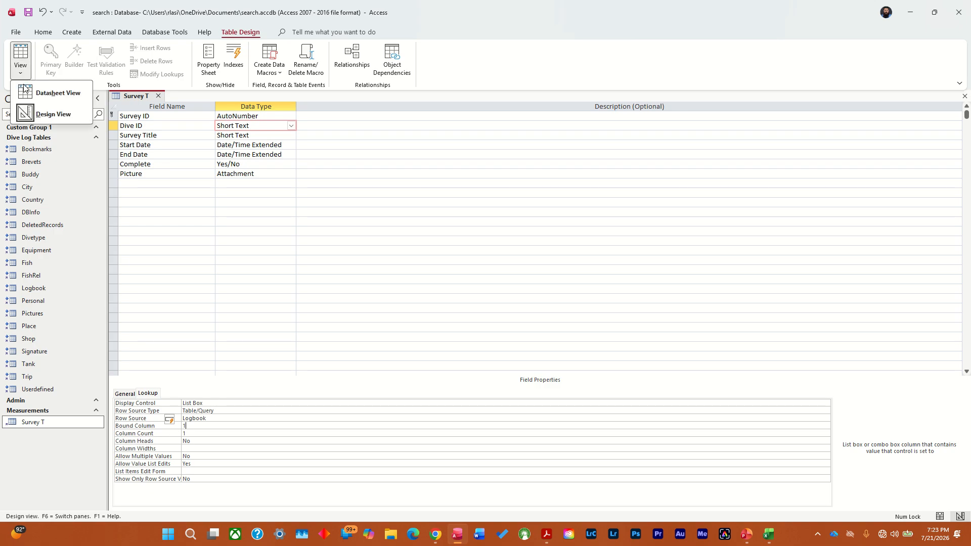
click(47, 95)
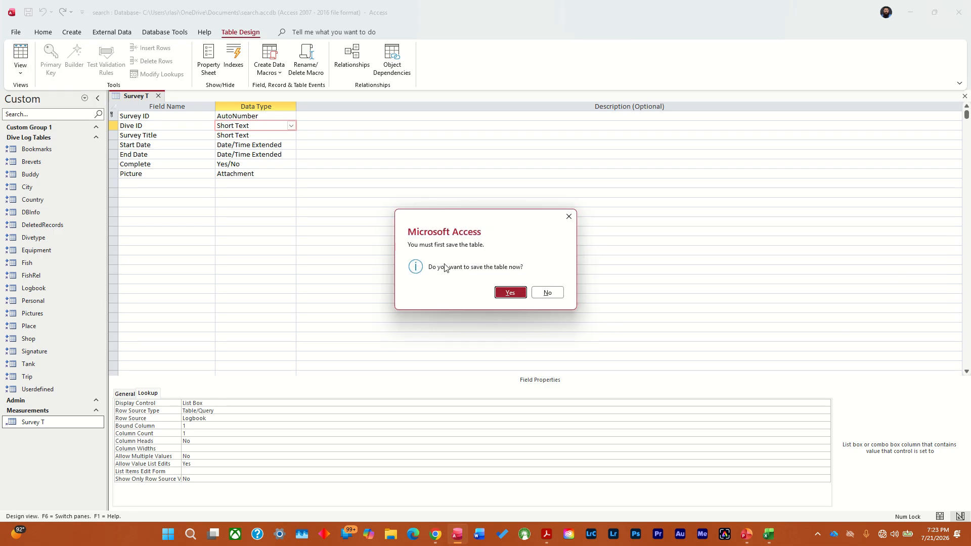
click(511, 293)
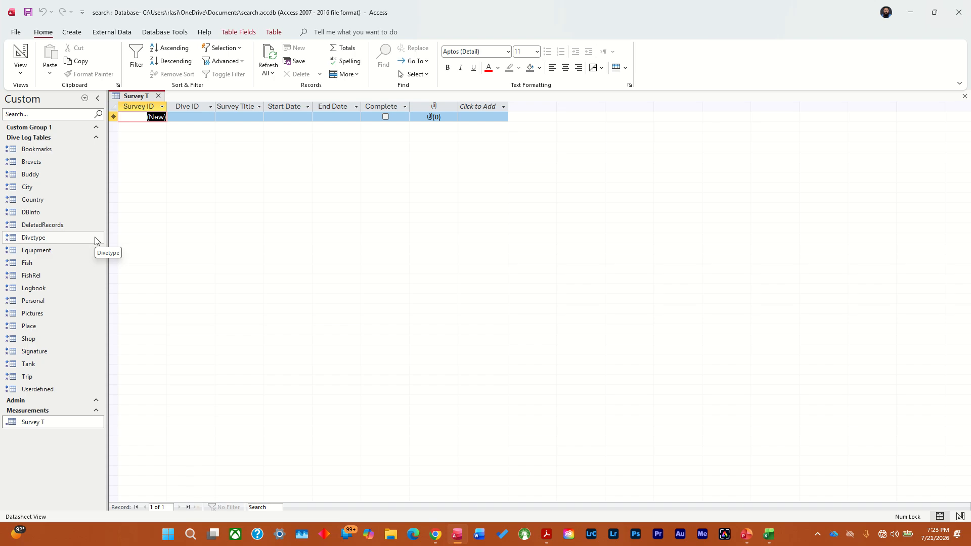
Step: Check the choices offered by the Dive ID lookup in the new record without selecting one
click(197, 117)
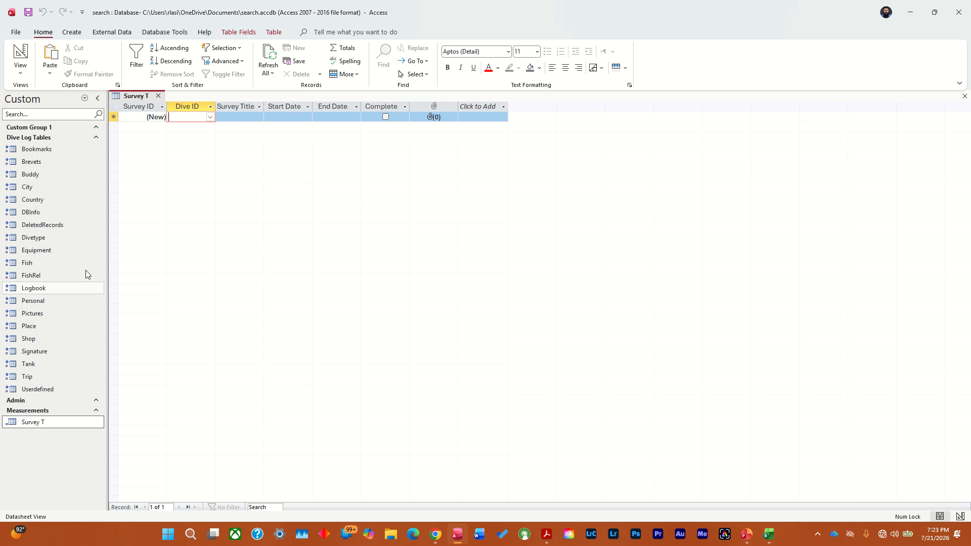
click(210, 117)
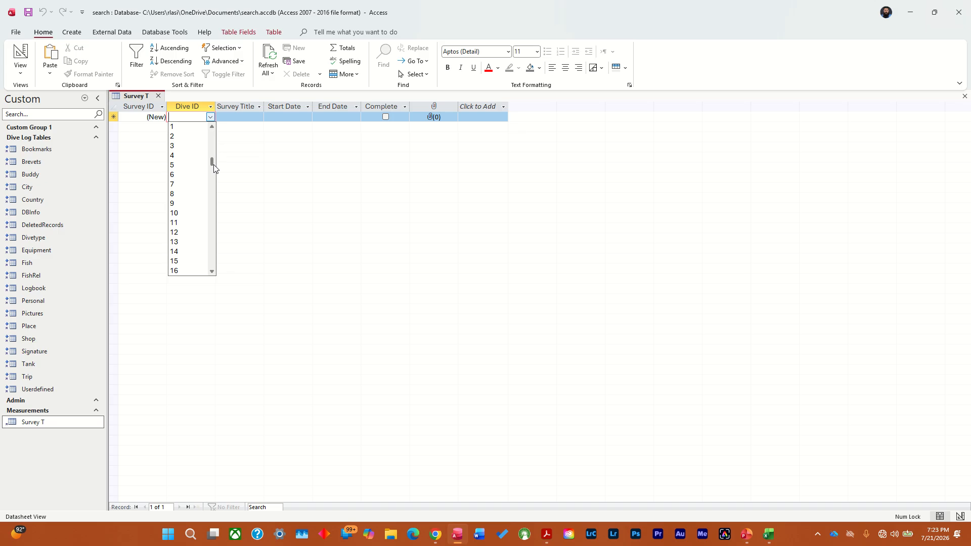
click(213, 163)
click(129, 116)
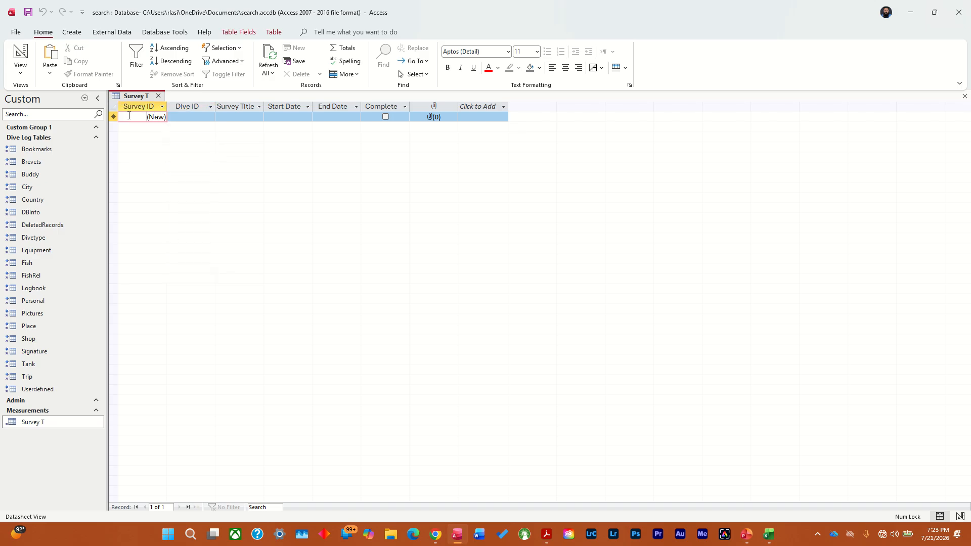
Step: Browse the numbers listed in the new record's Dive ID lookup to see how far they run
click(205, 116)
click(210, 117)
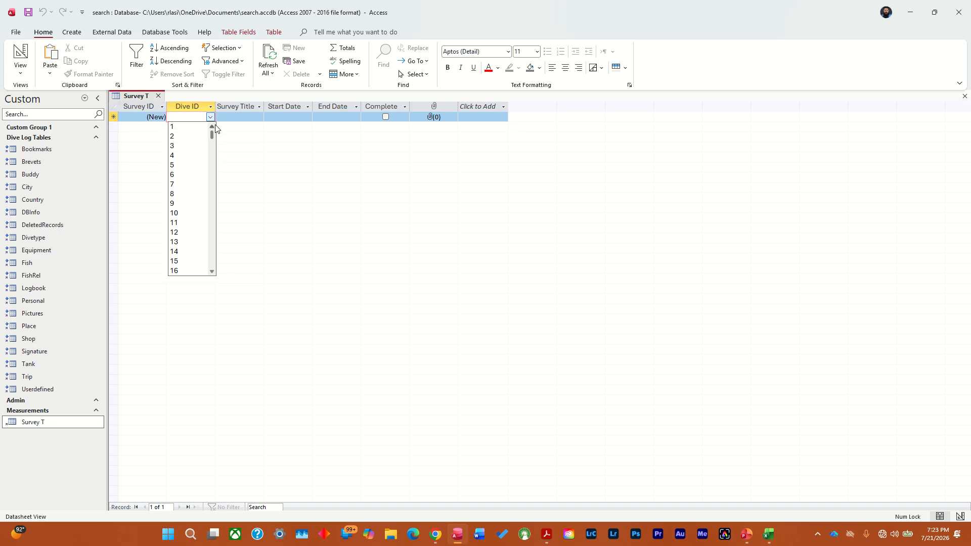
click(212, 175)
click(212, 175)
mouse_move(212, 136)
mouse_down()
mouse_move(213, 264)
mouse_move(212, 127)
mouse_up()
Step: Set the Dive ID lookup's Bound Column and Column Count to 2 in Design View, then save and return to Datasheet View
click(21, 71)
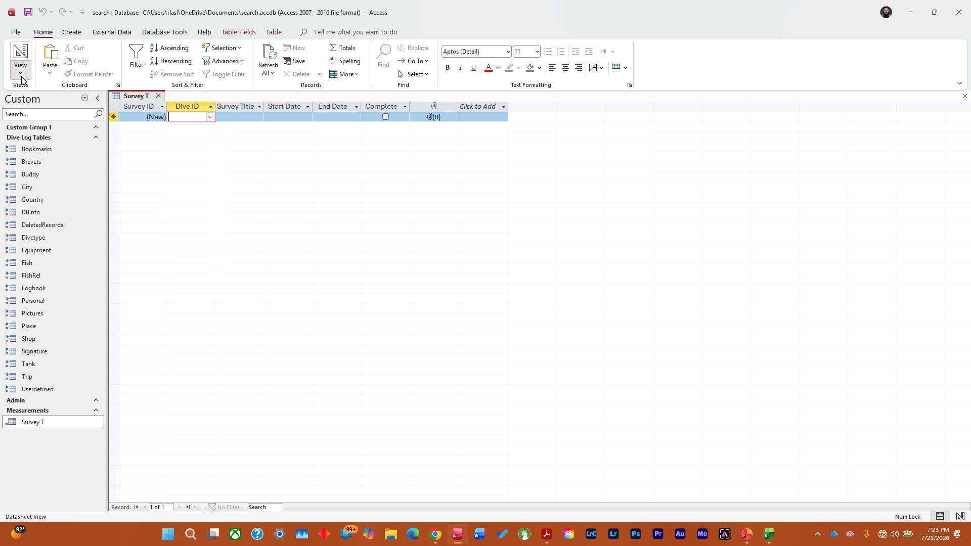
click(54, 114)
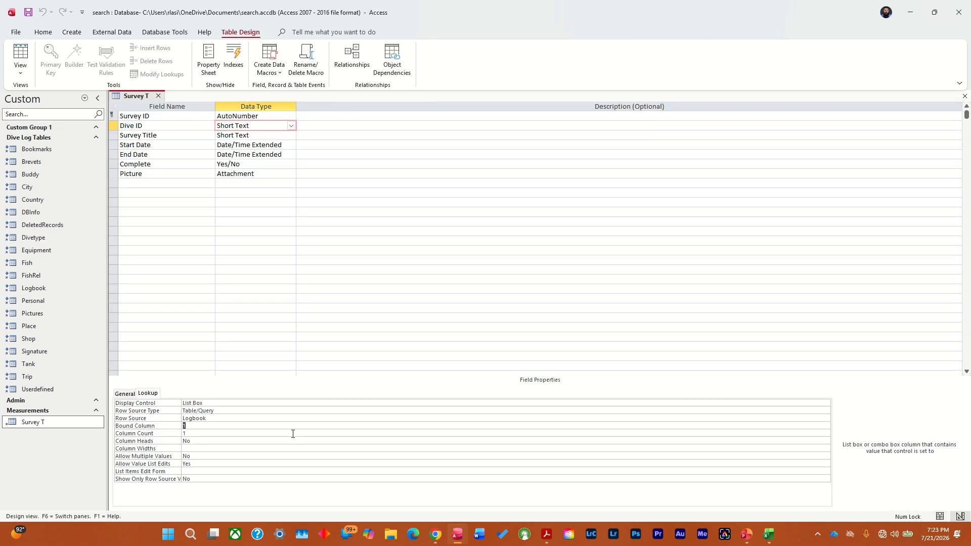
text(2)
click(194, 434)
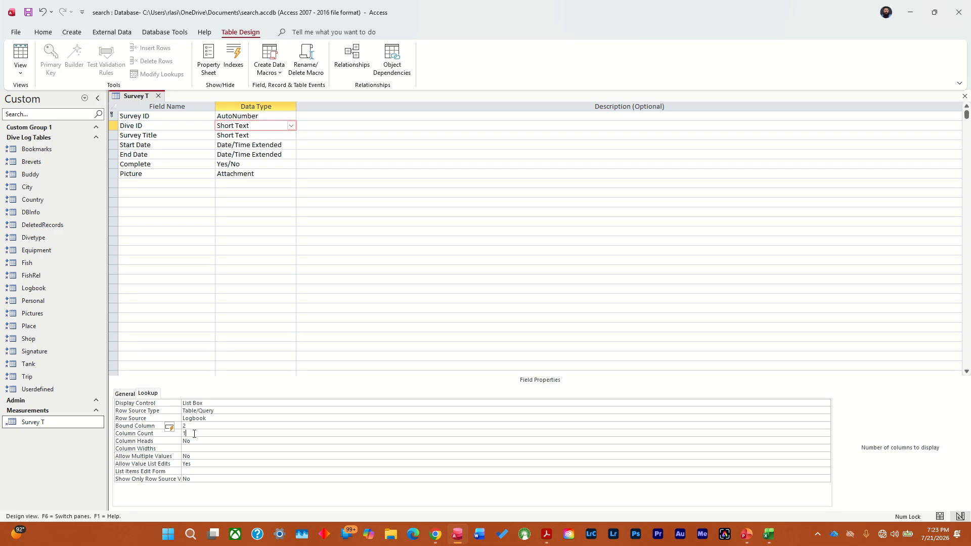
key(BackSpace)
text(2)
click(20, 72)
click(41, 98)
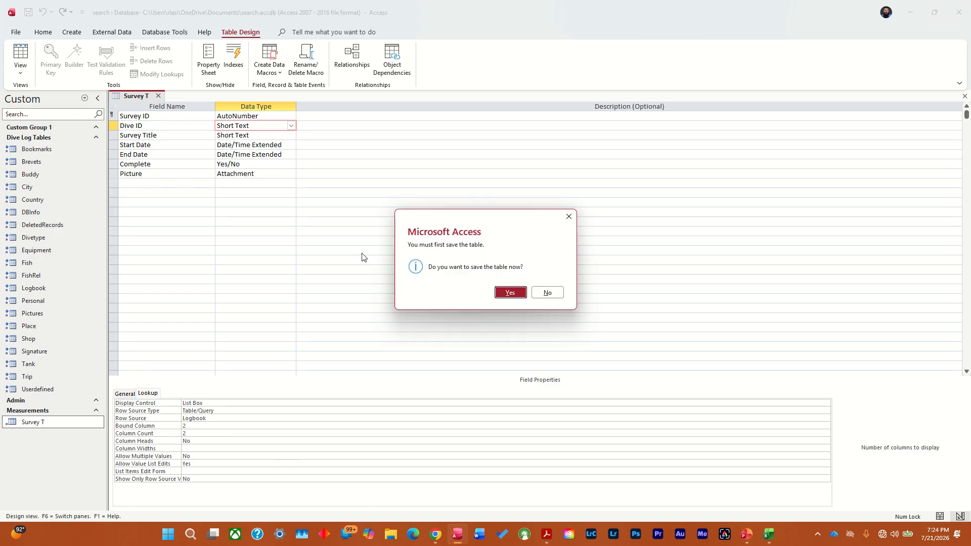
click(512, 292)
Step: Try the lookup entry pairing 4 with 1 as the new record's Dive ID and recheck the two-column list
click(197, 117)
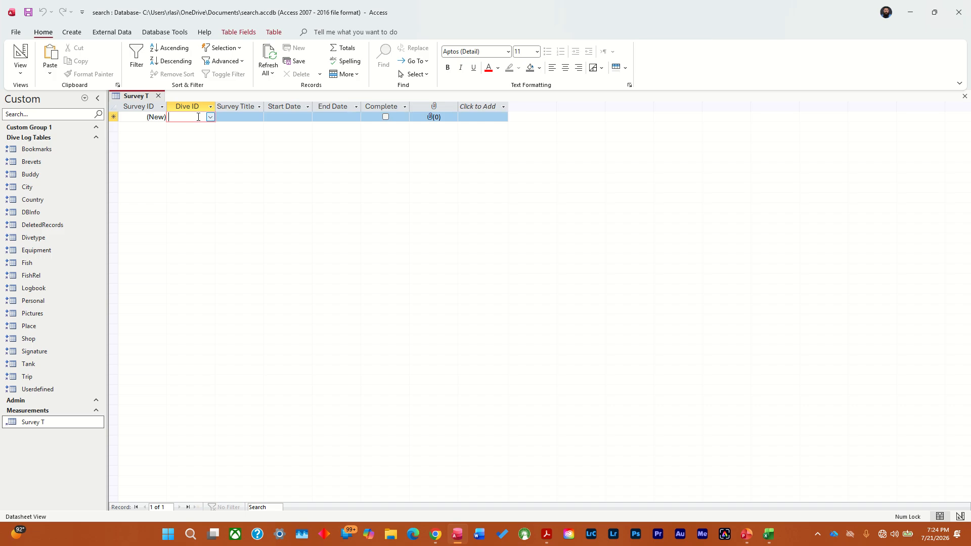
click(210, 118)
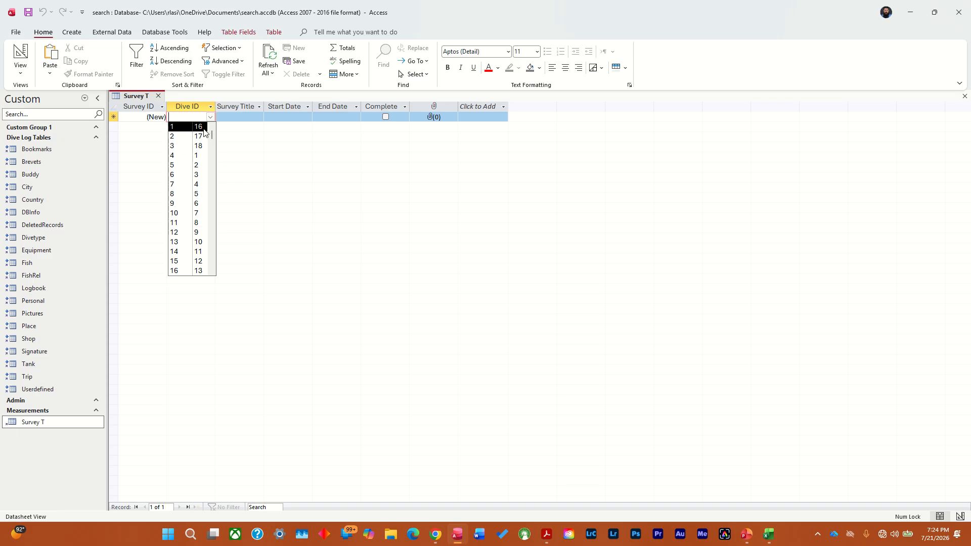
click(201, 160)
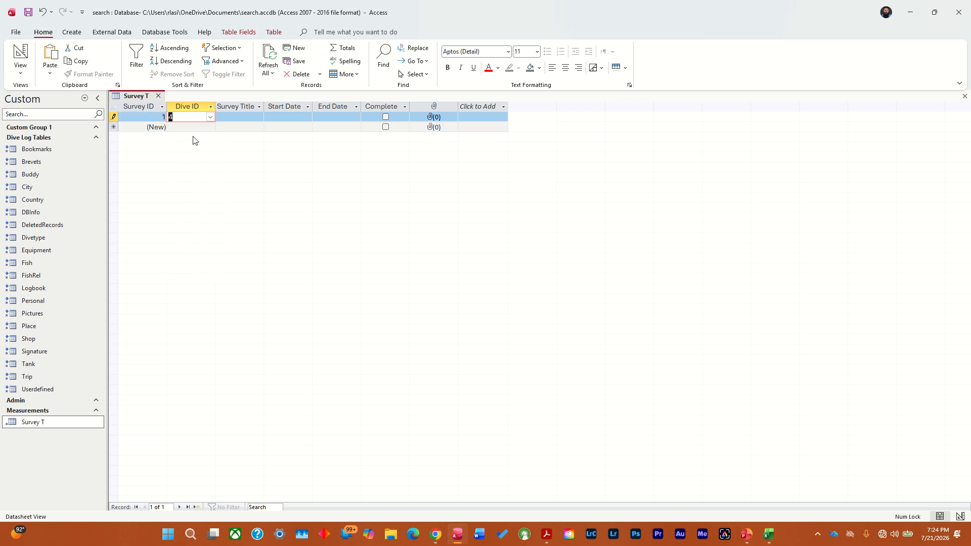
click(210, 116)
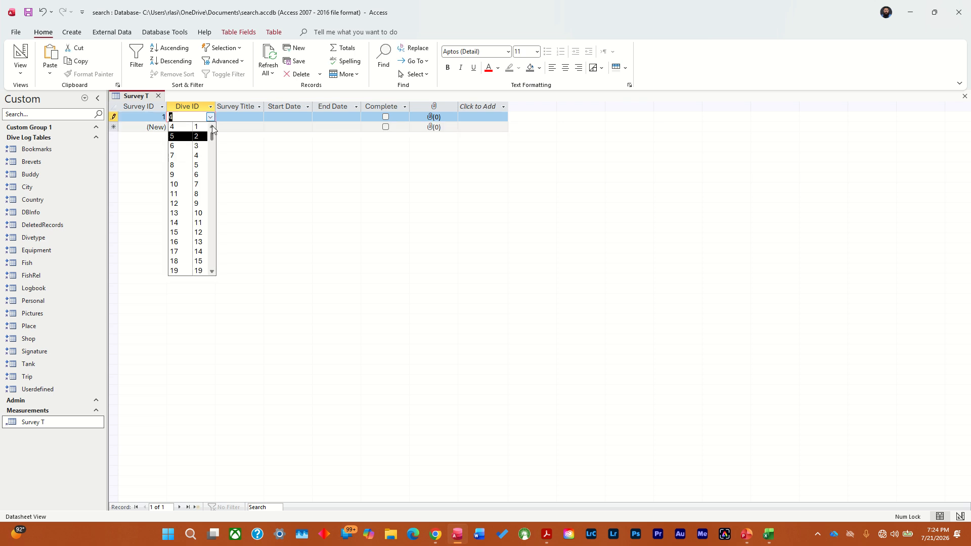
click(211, 126)
click(212, 126)
click(220, 202)
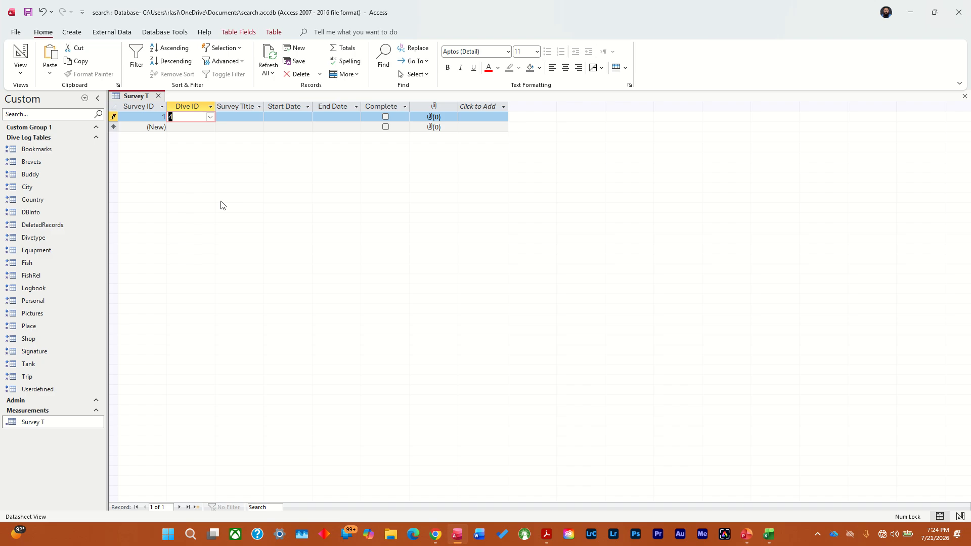
Step: Set the first survey record's Dive ID to the lookup entry pairing 31 with 29
click(210, 117)
drag(213, 162, 213, 275)
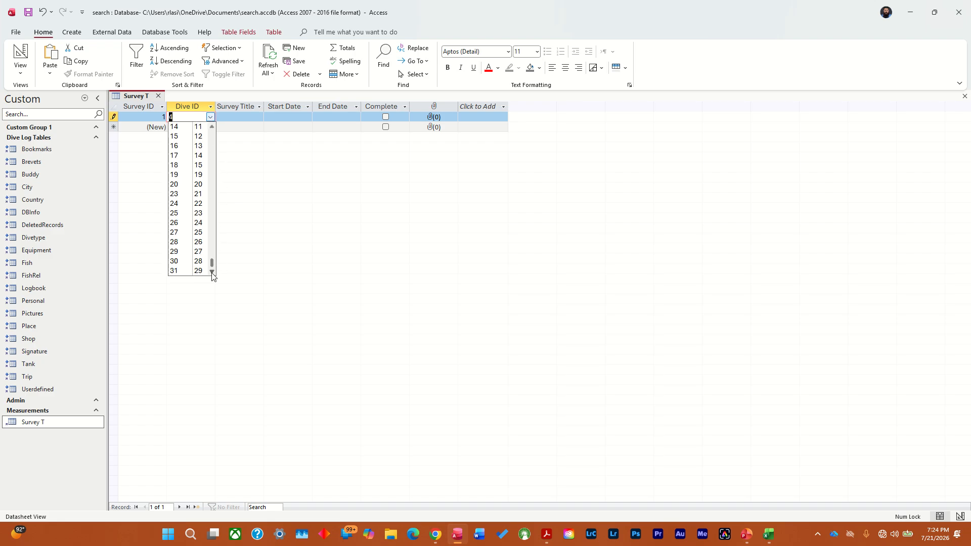
click(182, 271)
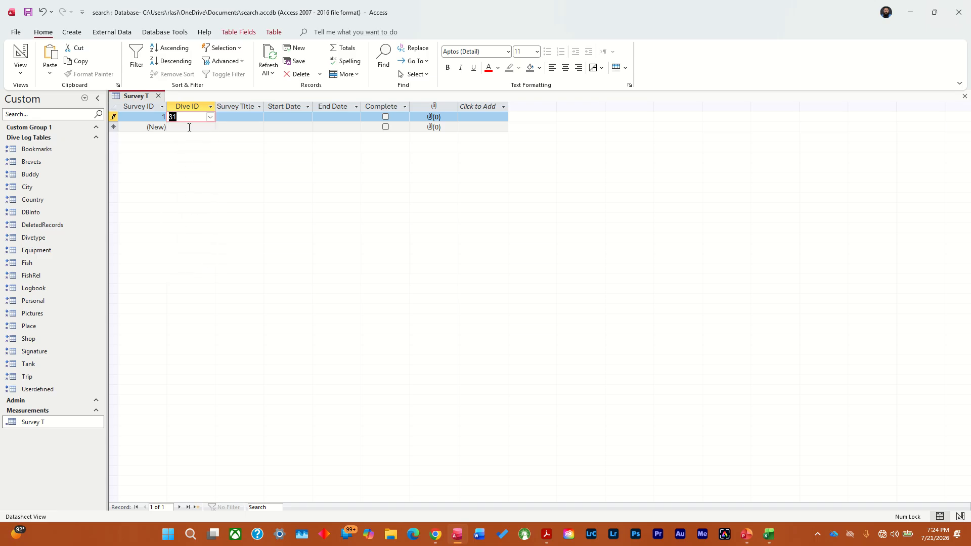
click(146, 119)
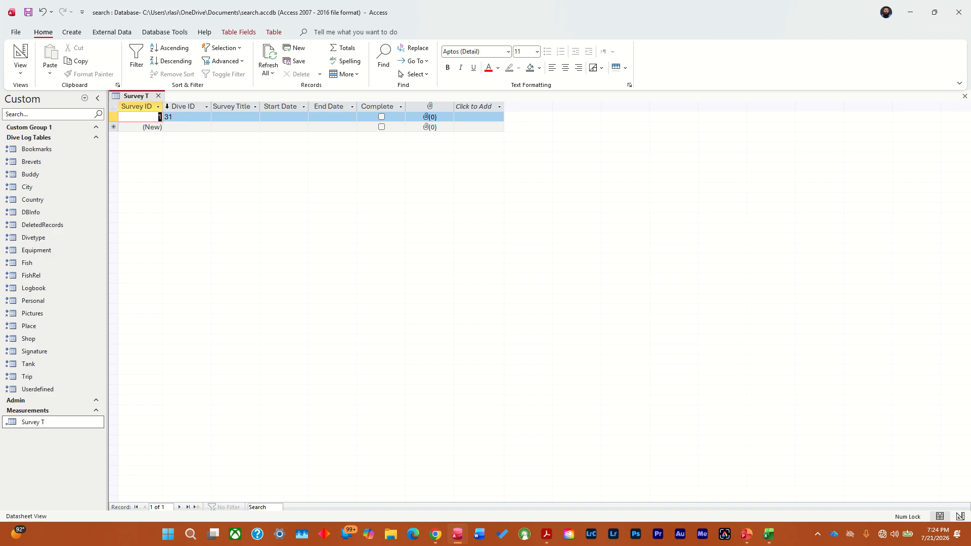
Step: Enter "Clam Disease Survey" as the Survey Title of the first record
click(233, 120)
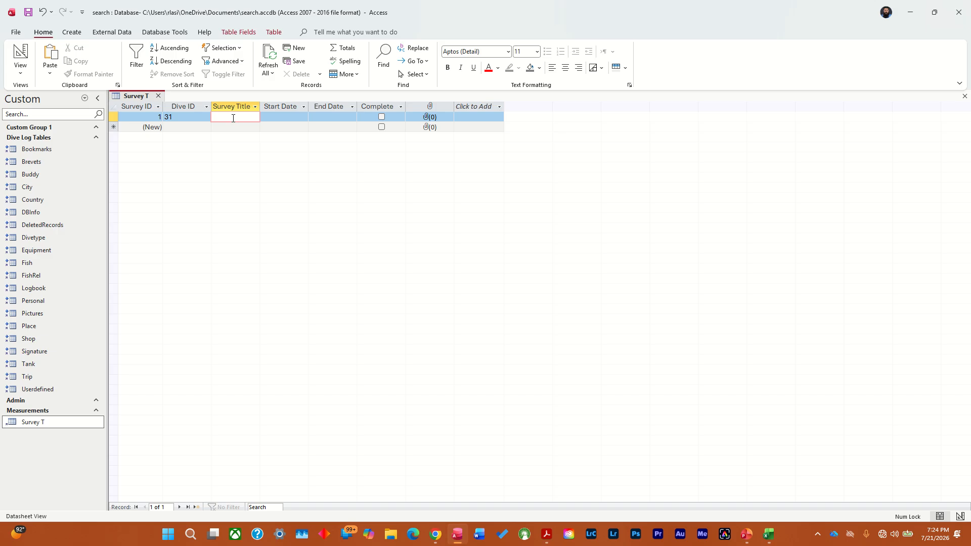
text(Clam)
text( Disease)
text( Survey)
Step: Set the survey's Start Date to 7/21/2026 and End Date to 7/24/2026, and commit the record
click(292, 116)
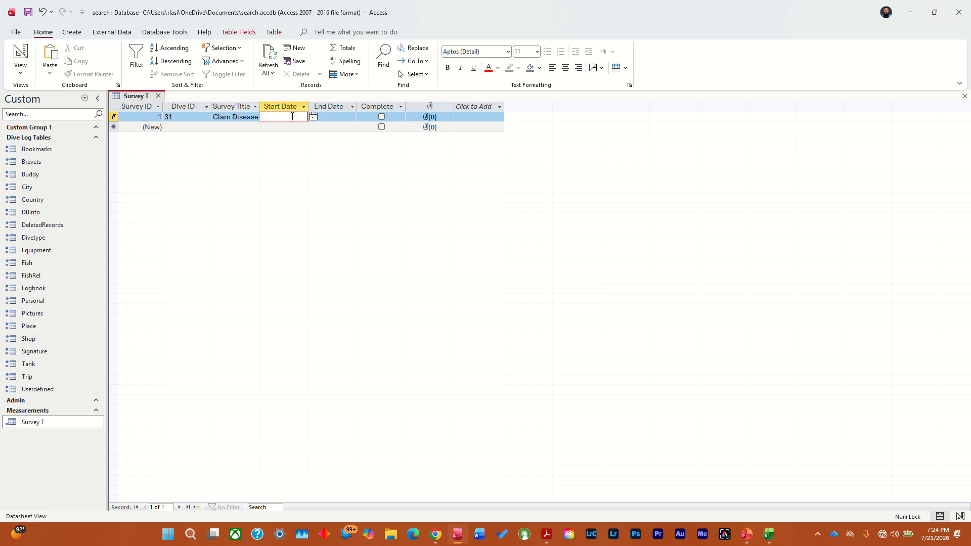
click(313, 118)
click(260, 170)
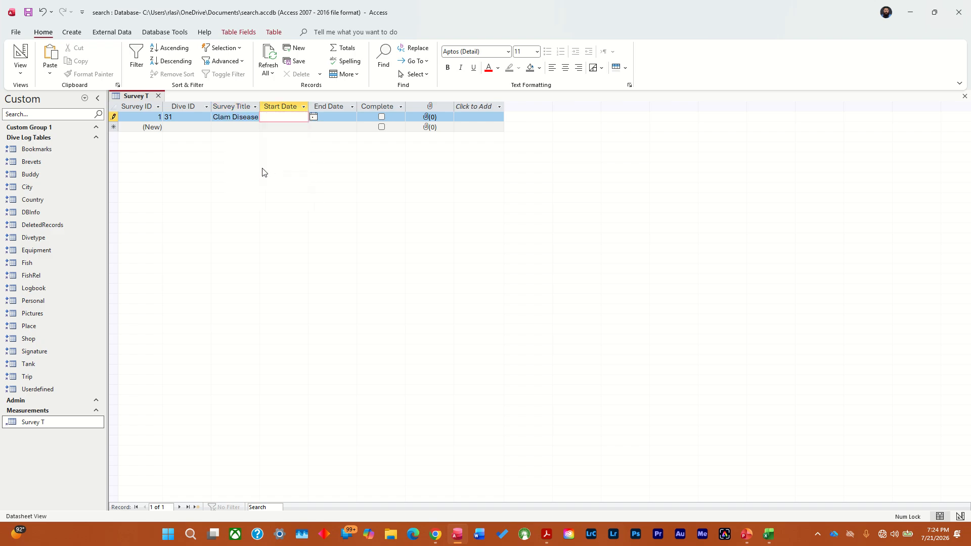
click(357, 119)
click(362, 117)
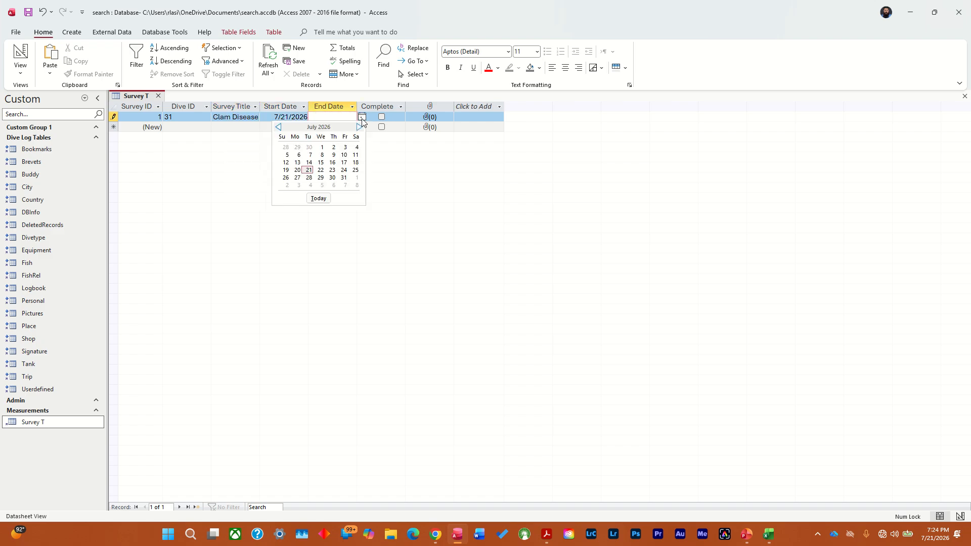
click(344, 173)
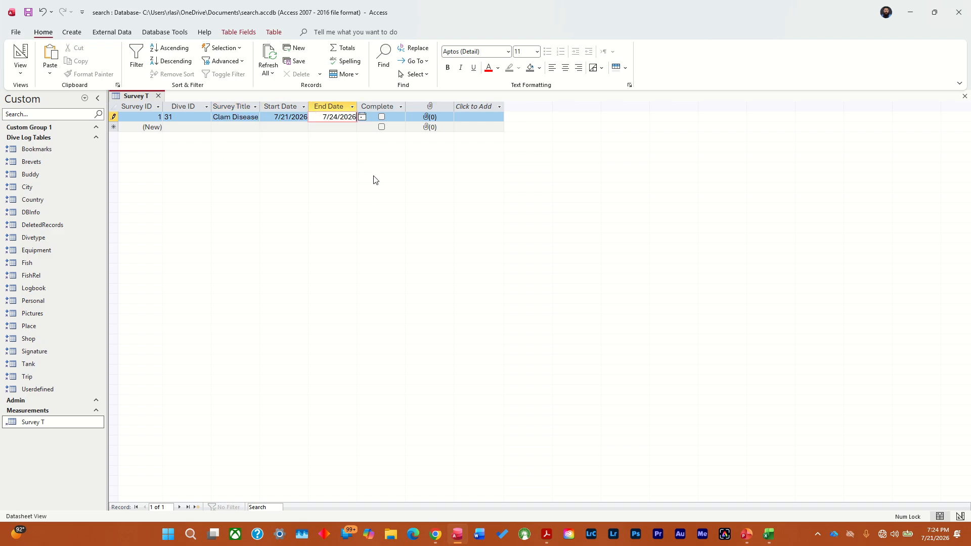
click(472, 126)
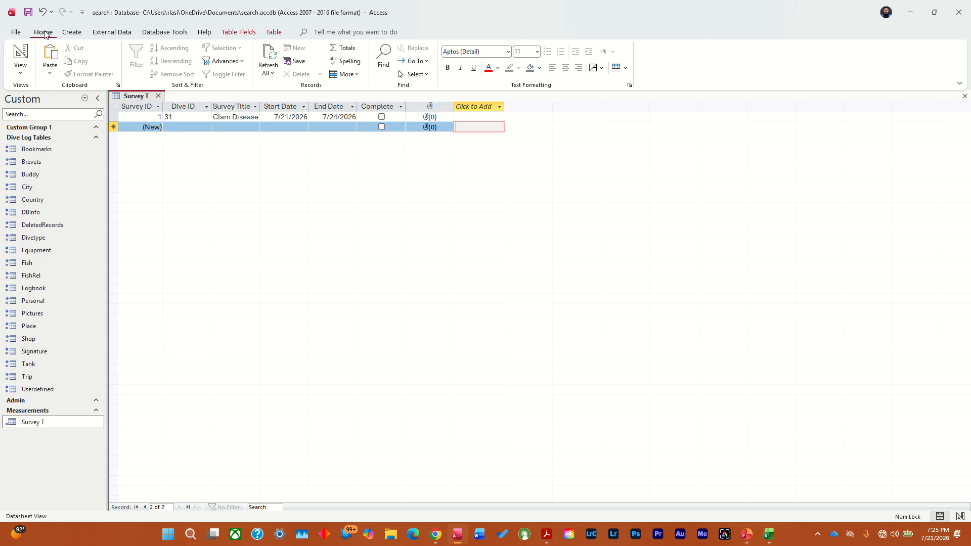
Step: Try to modify the Dive ID field's lookup directly from the datasheet
click(65, 34)
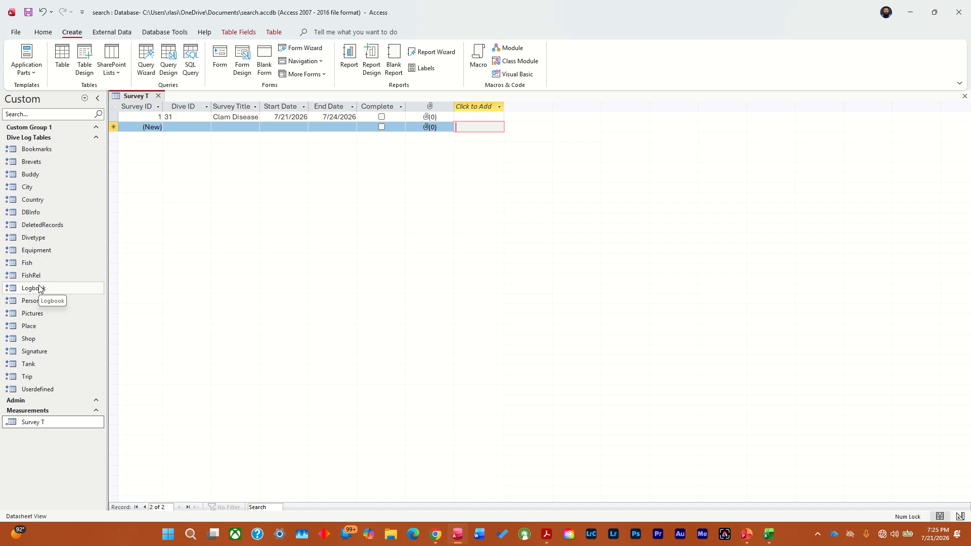
click(181, 106)
right_click(181, 107)
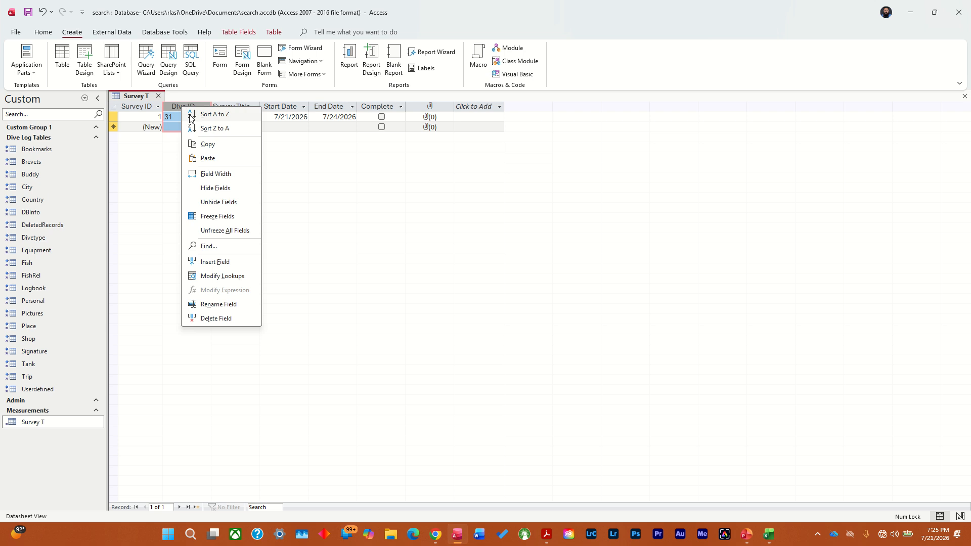
click(220, 282)
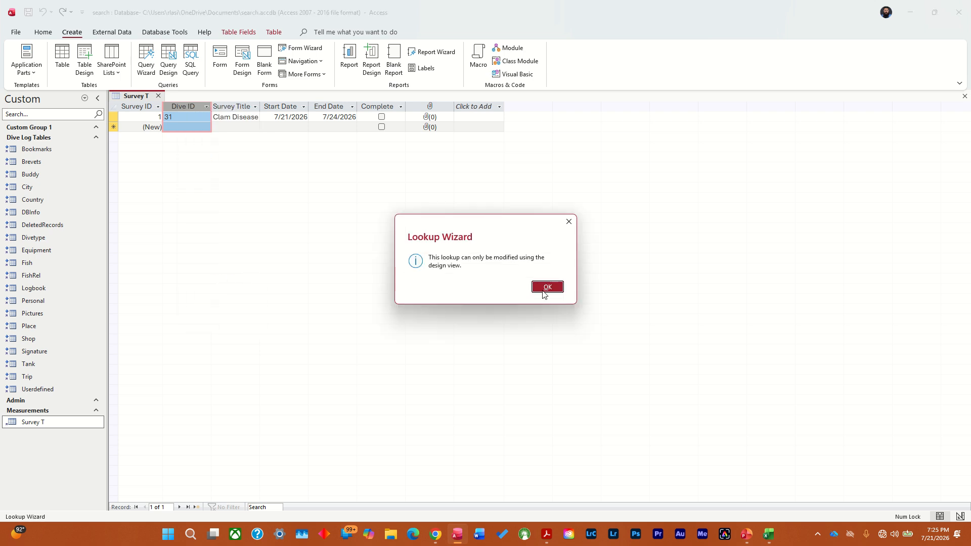
click(546, 287)
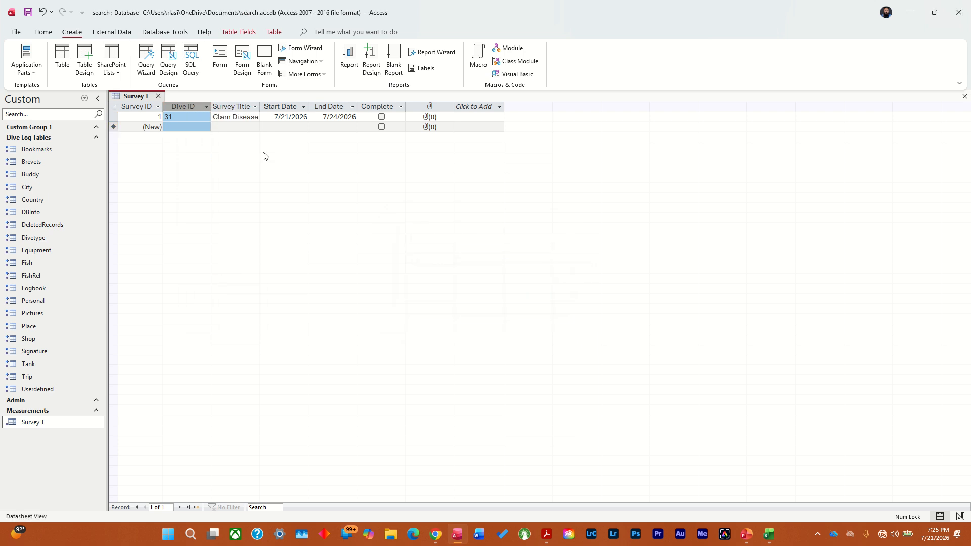
Step: Switch Survey T to Design View and check the data types offered for the Dive ID field without changing it
click(49, 30)
click(20, 68)
click(55, 114)
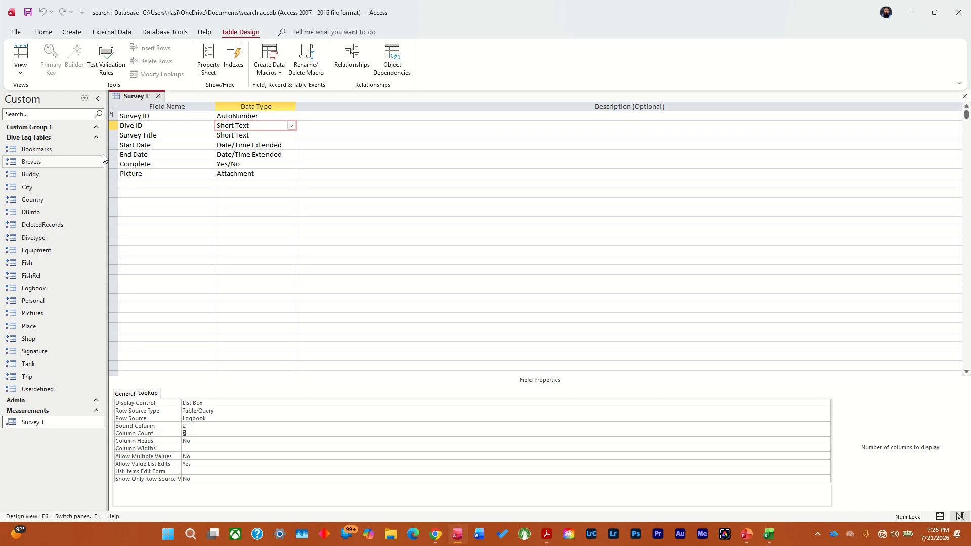
right_click(167, 125)
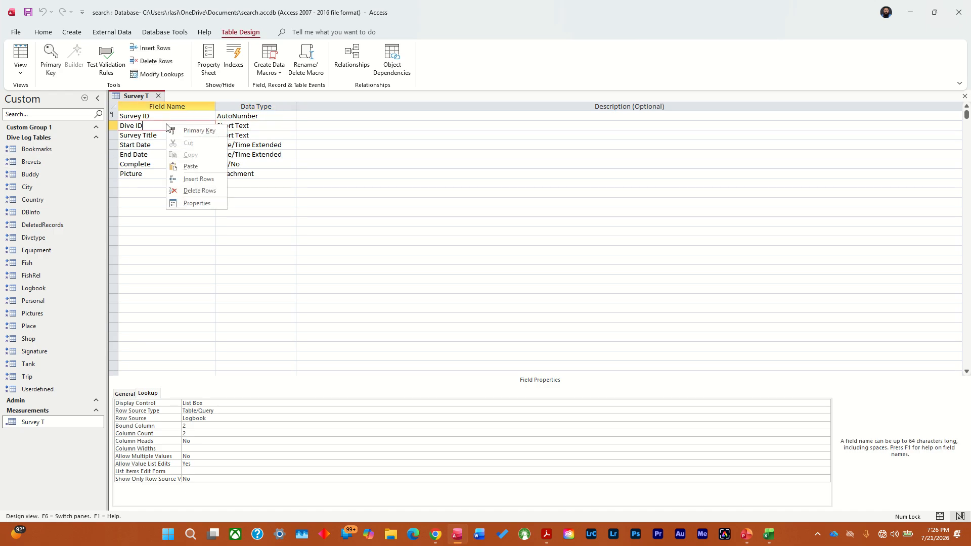
click(279, 136)
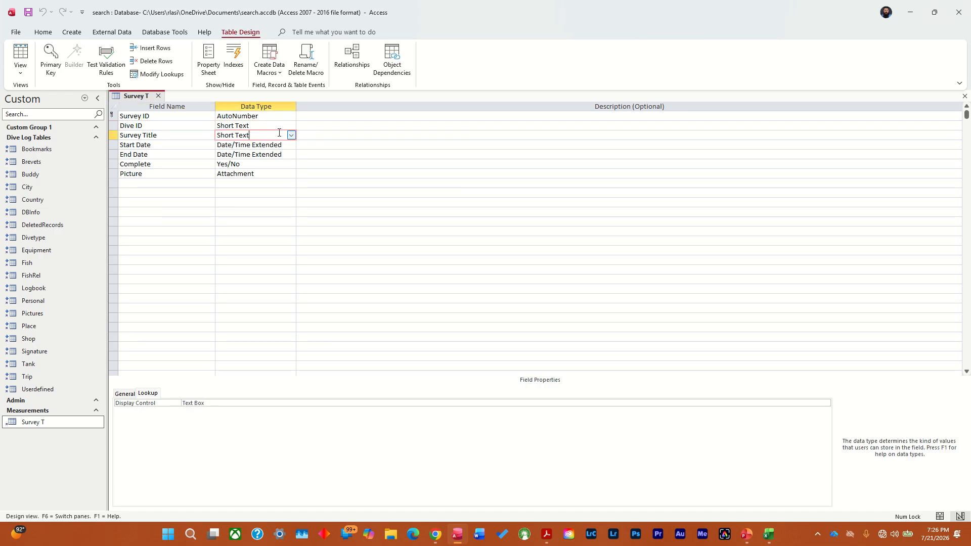
click(290, 127)
click(292, 127)
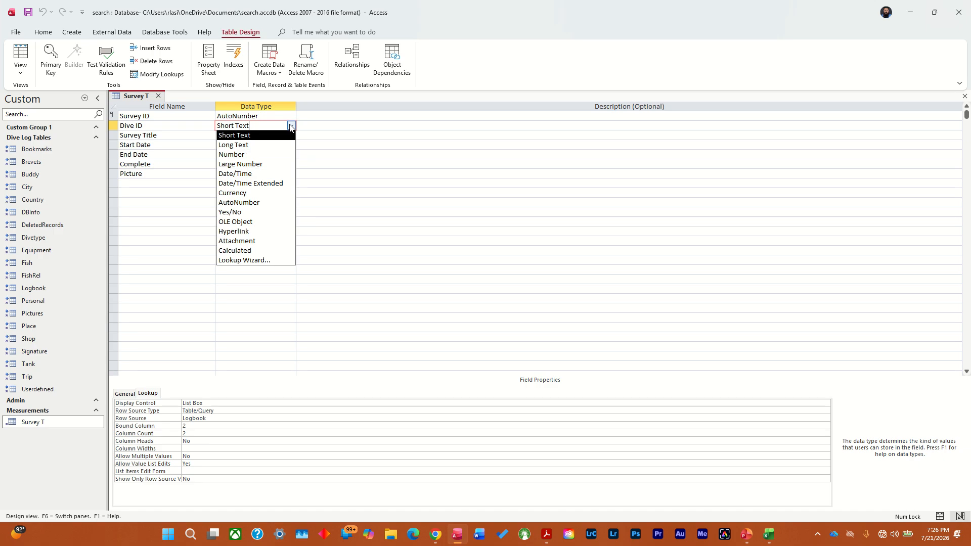
click(322, 128)
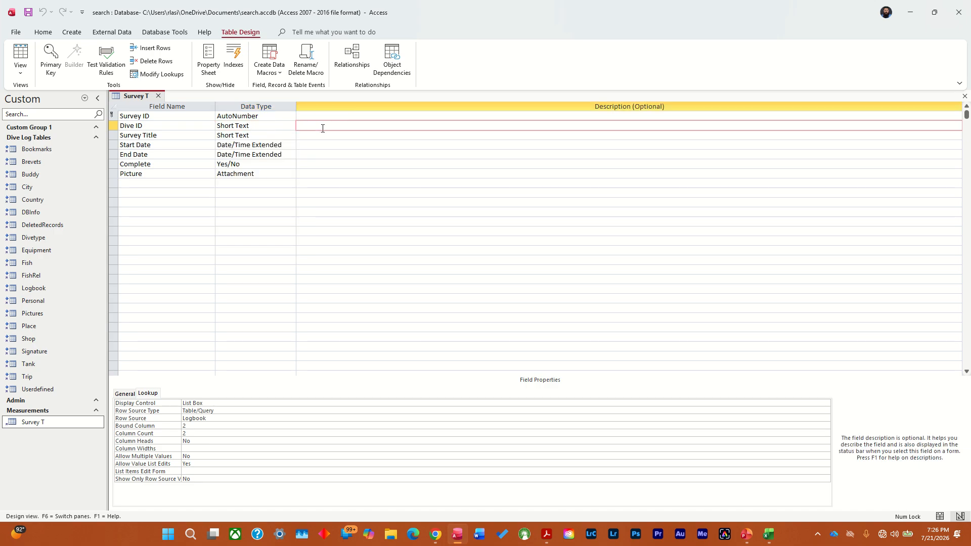
Step: Open the Relationships window, add Survey T to it, and enlarge its box to show all fields
click(352, 63)
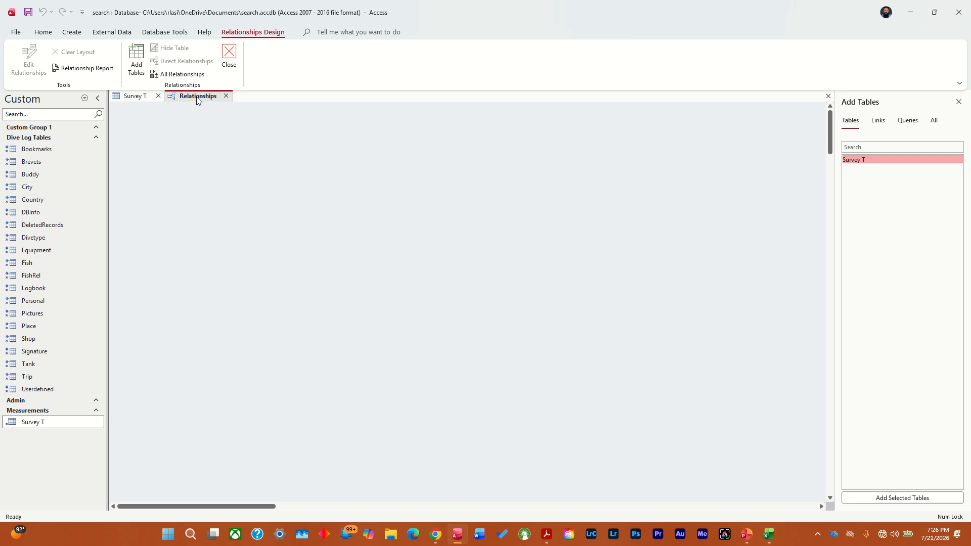
double_click(881, 160)
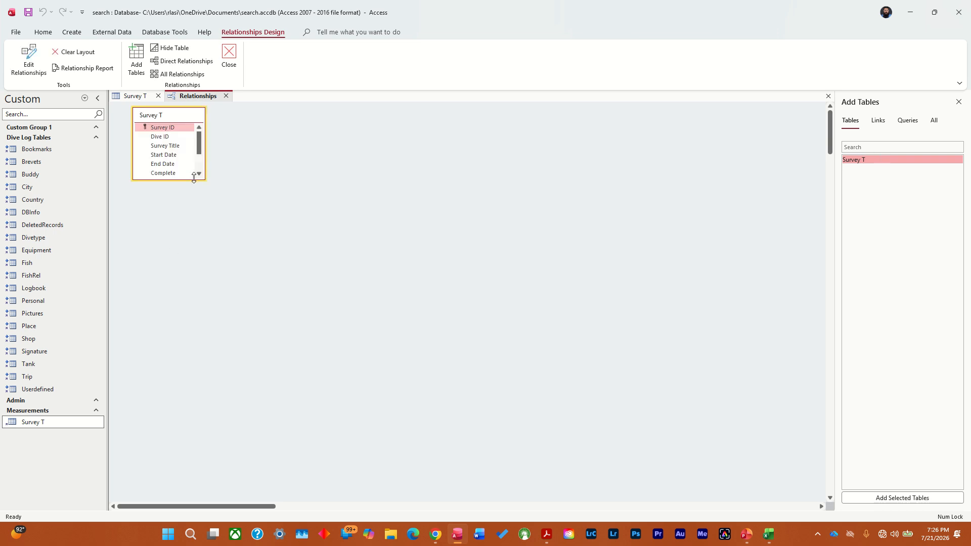
drag(194, 180, 195, 236)
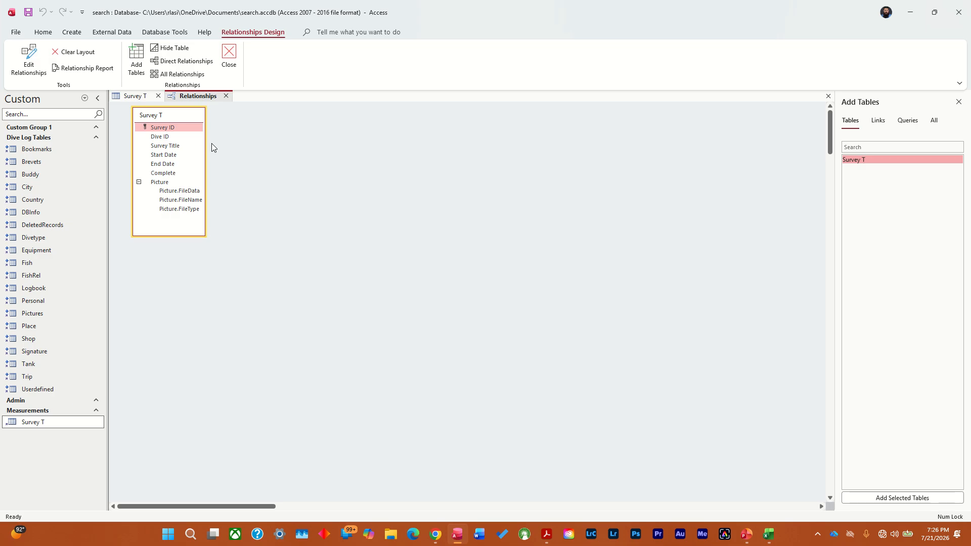
click(237, 155)
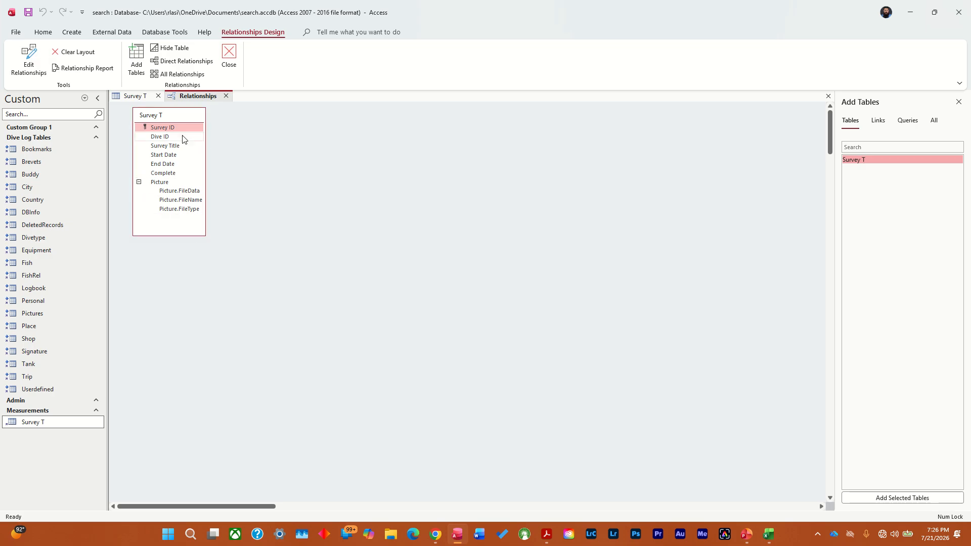
double_click(162, 138)
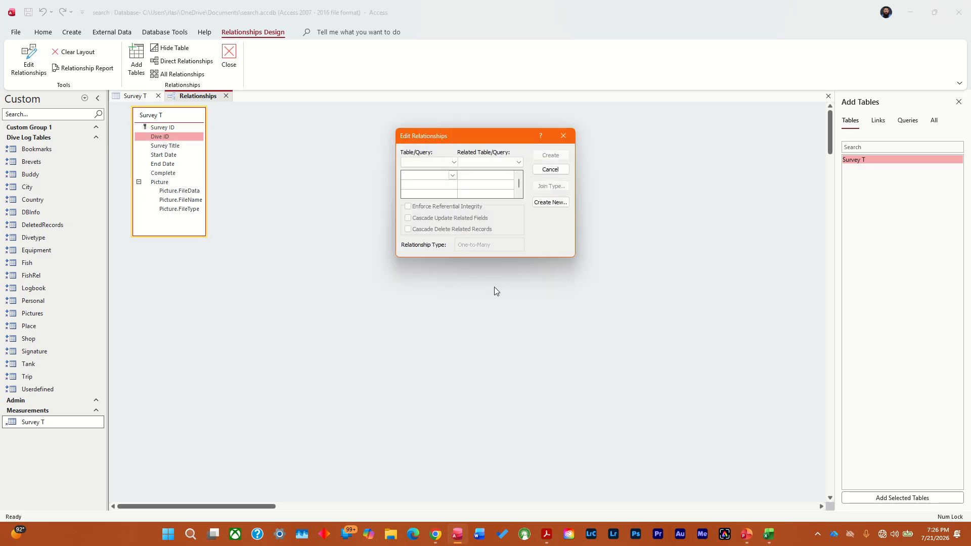
click(453, 162)
click(490, 183)
click(448, 177)
click(183, 143)
click(518, 162)
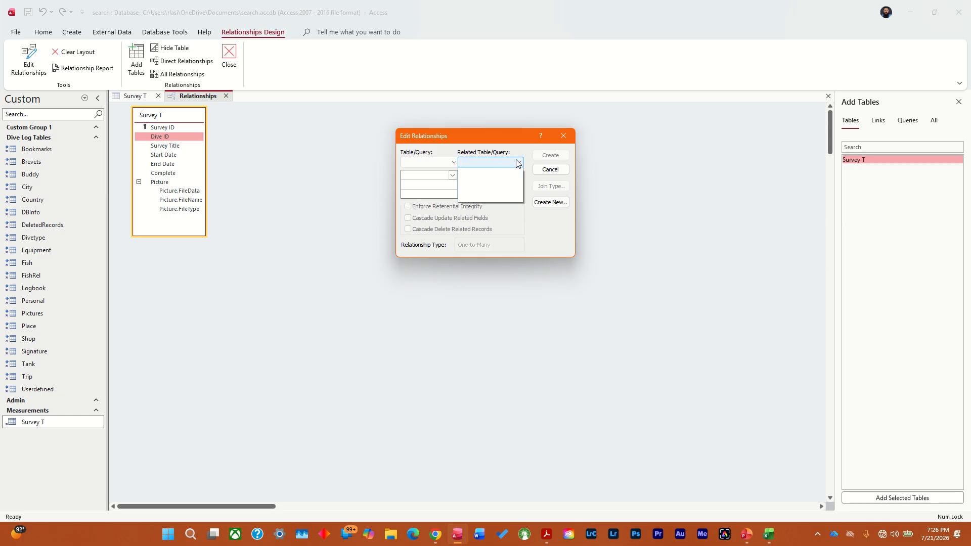
click(518, 162)
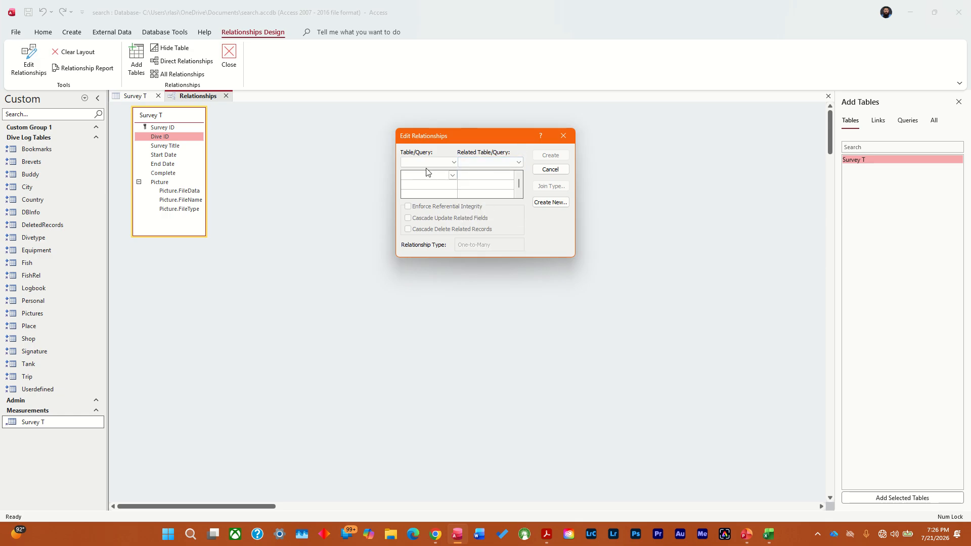
click(546, 203)
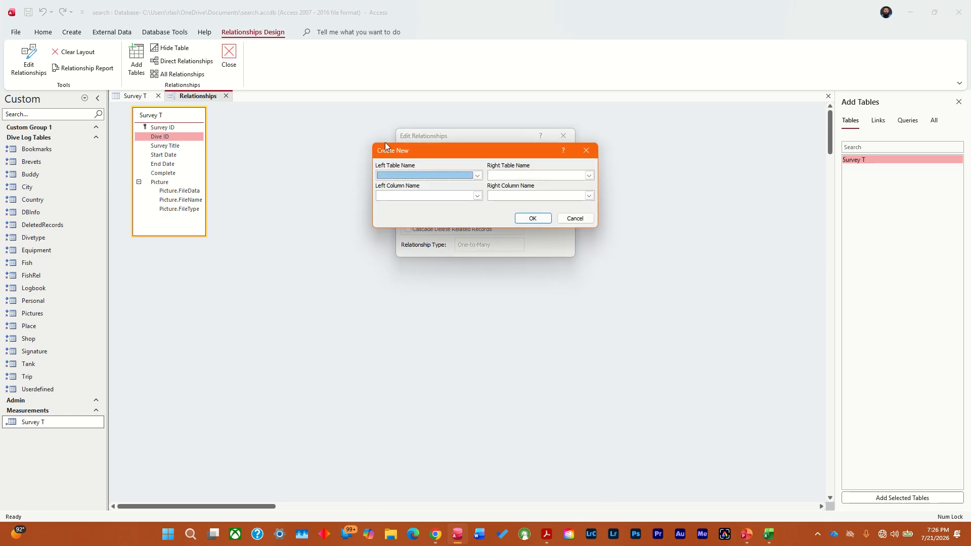
click(477, 175)
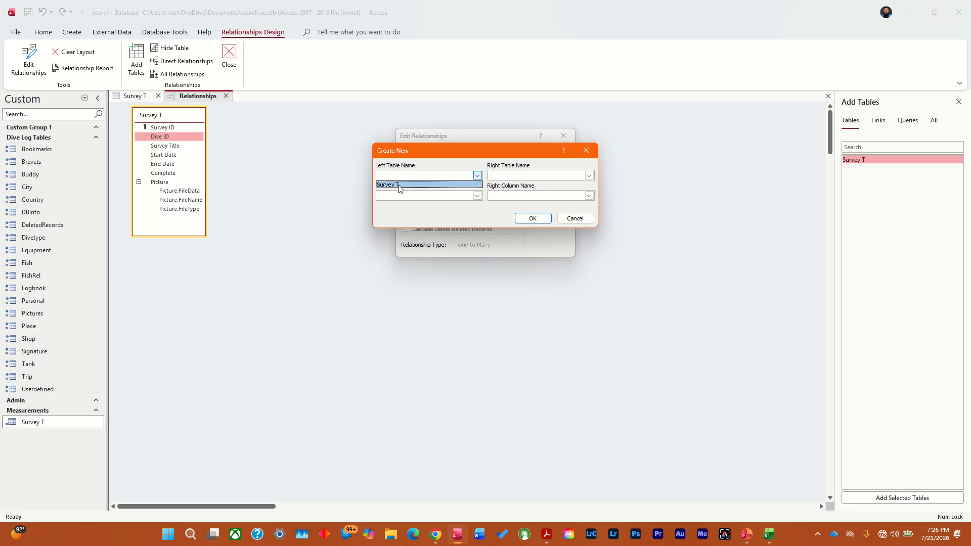
click(381, 184)
click(452, 196)
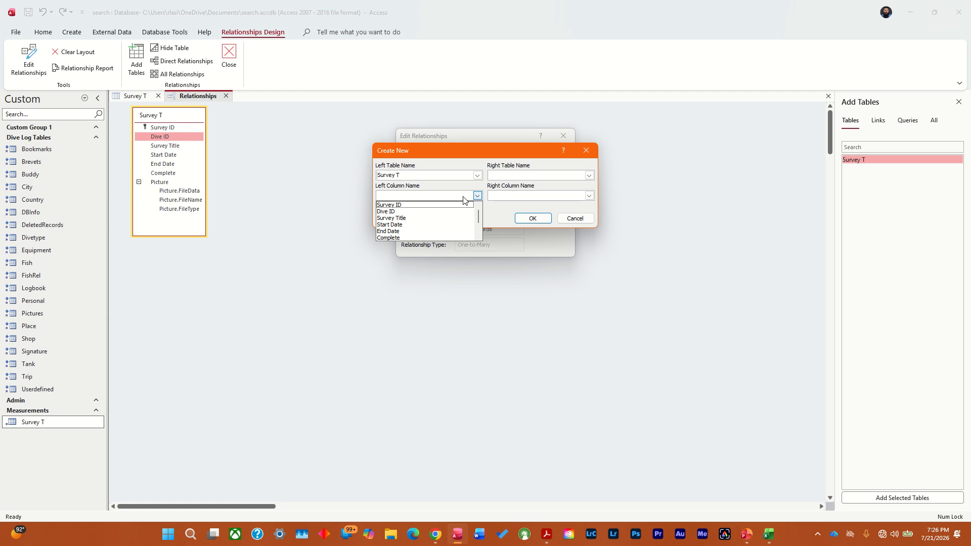
click(421, 211)
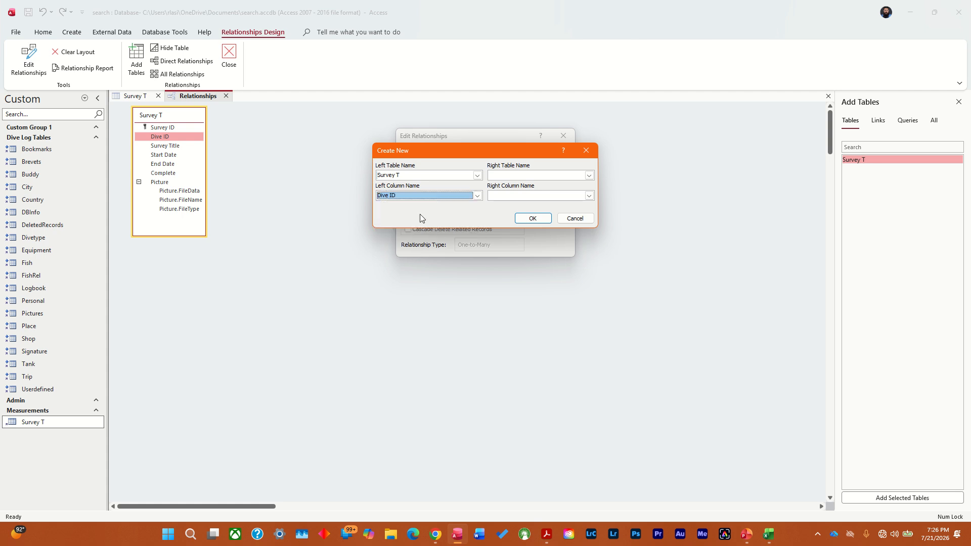
click(588, 176)
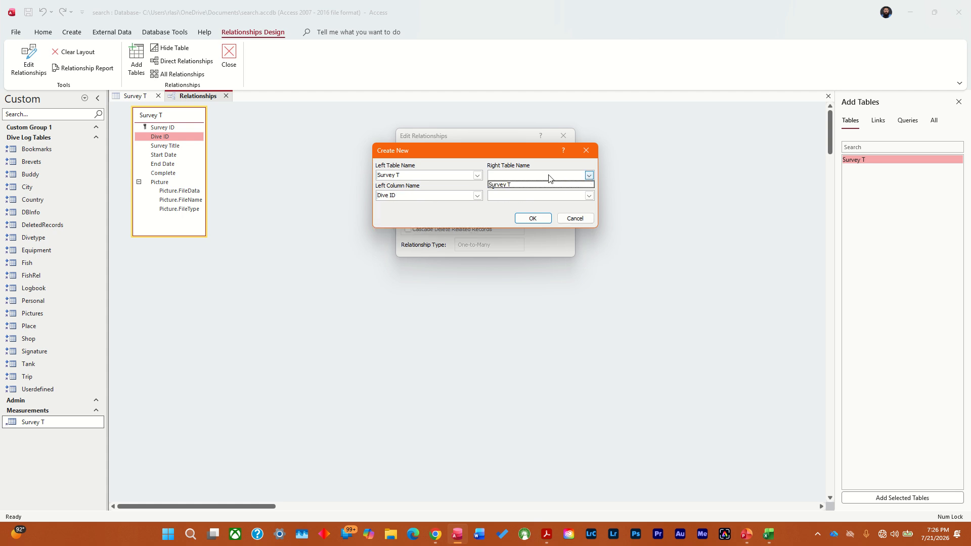
click(589, 176)
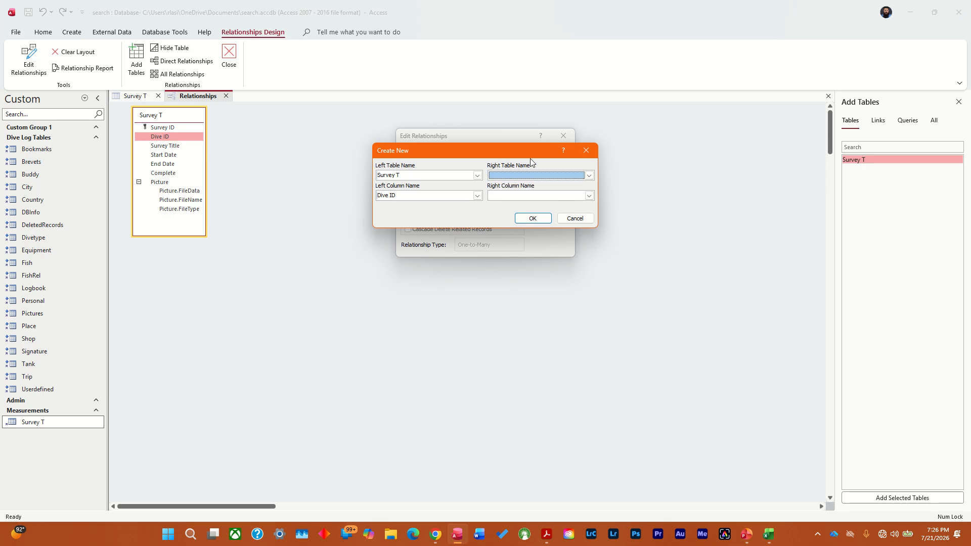
click(521, 195)
click(515, 163)
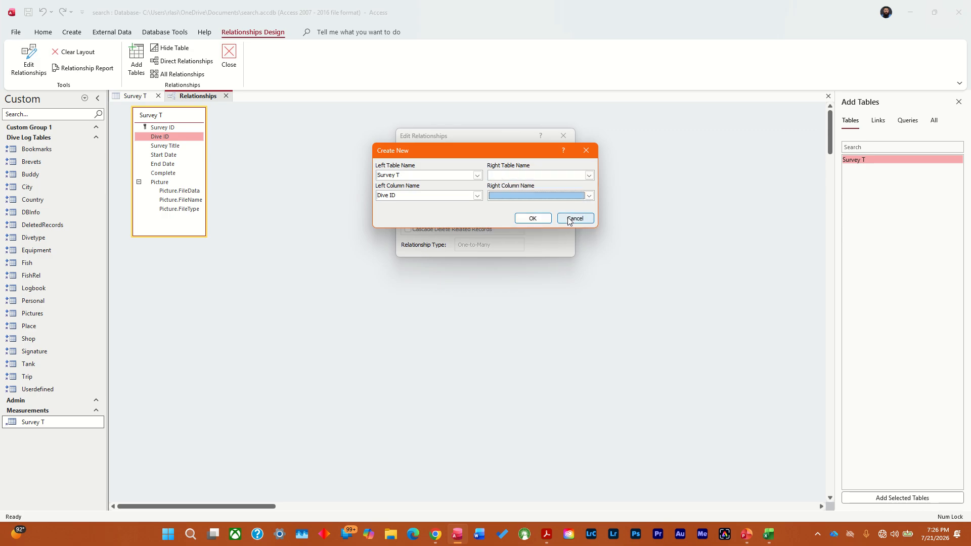
click(568, 219)
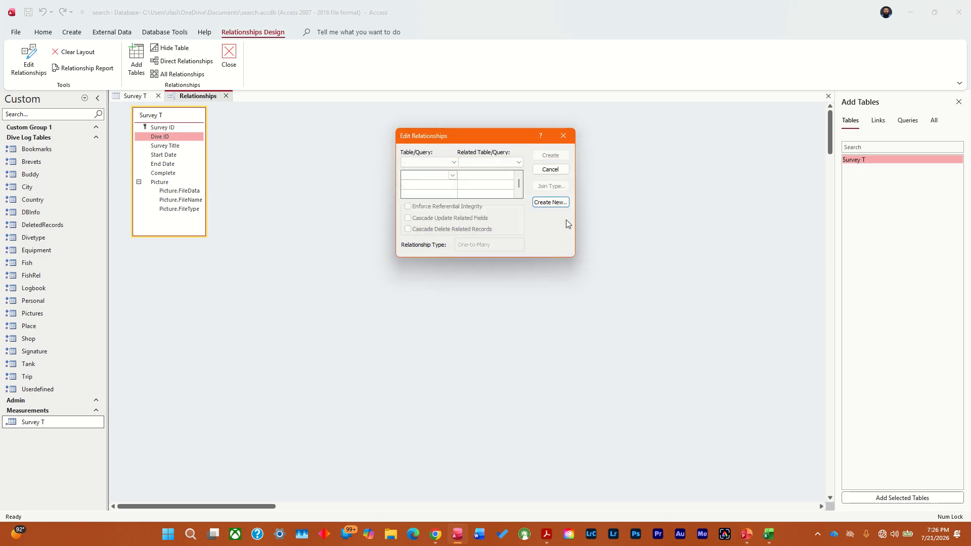
click(549, 169)
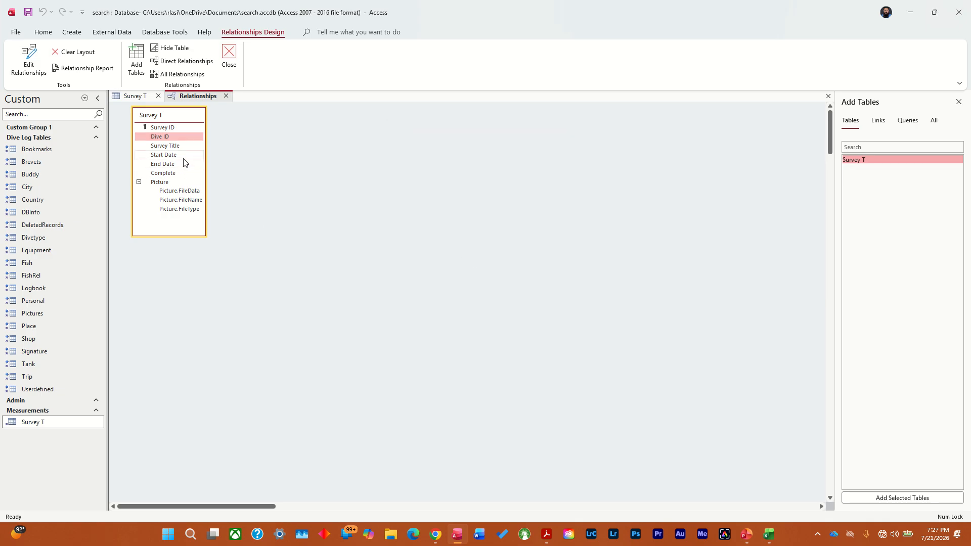
Step: Add the linked Logbook table to the Relationships layout and enlarge its box to match Survey T's height
click(134, 53)
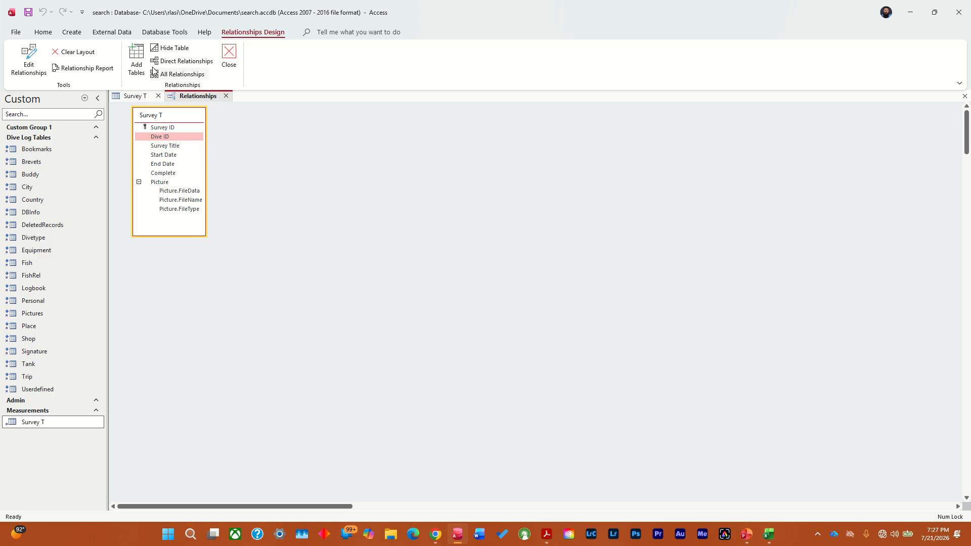
click(134, 47)
click(878, 121)
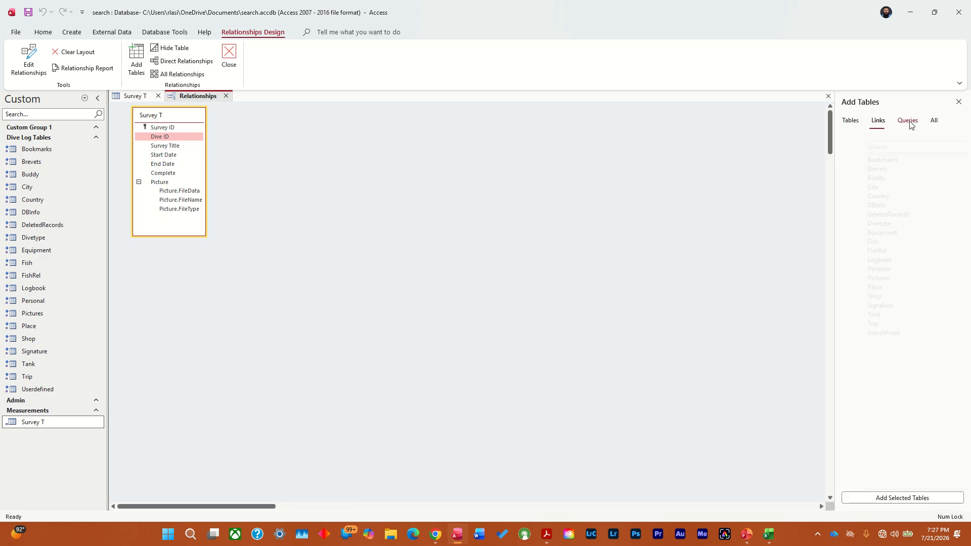
click(907, 120)
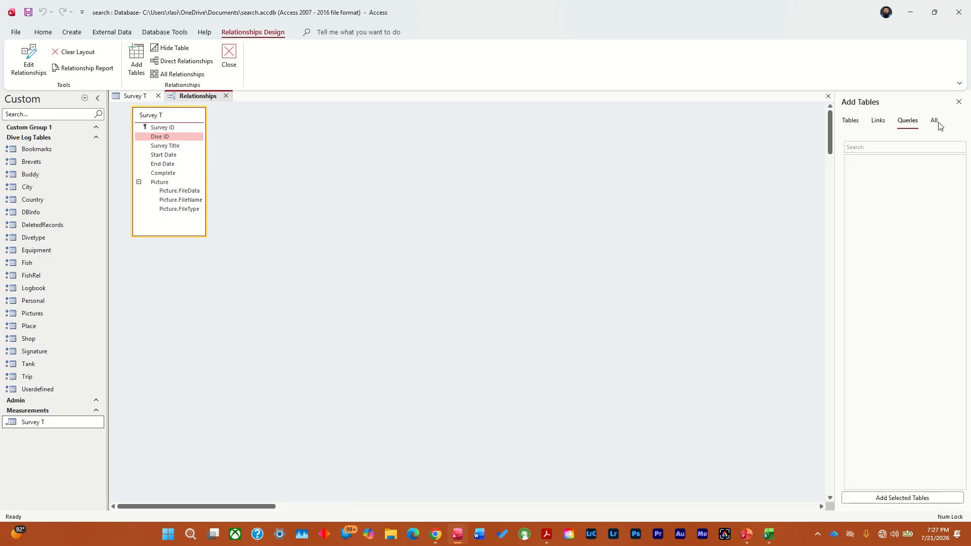
click(885, 126)
click(934, 121)
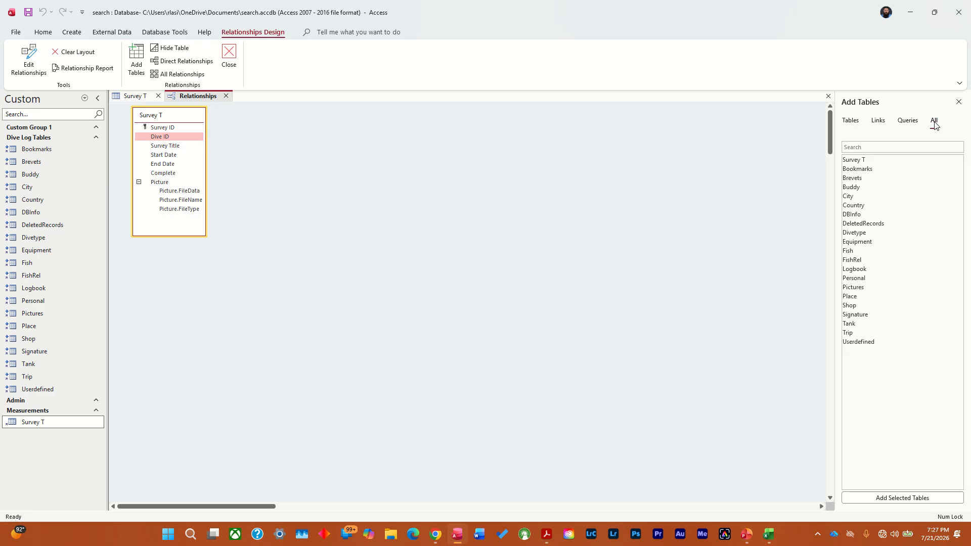
click(874, 123)
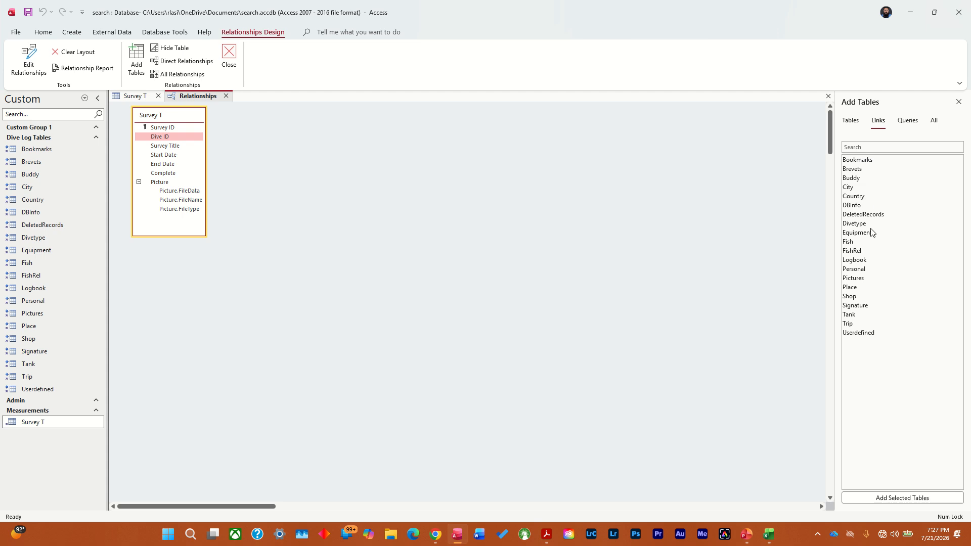
double_click(864, 261)
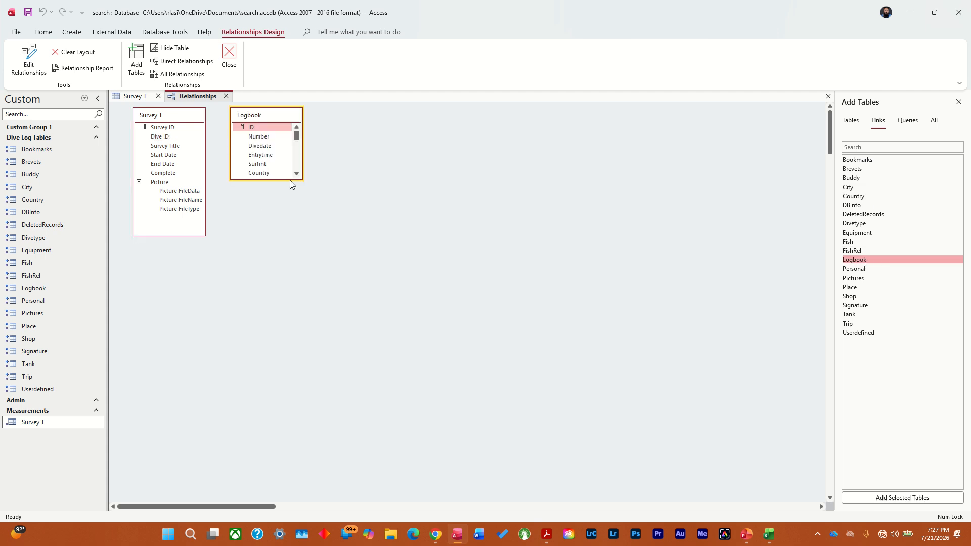
drag(286, 179, 286, 235)
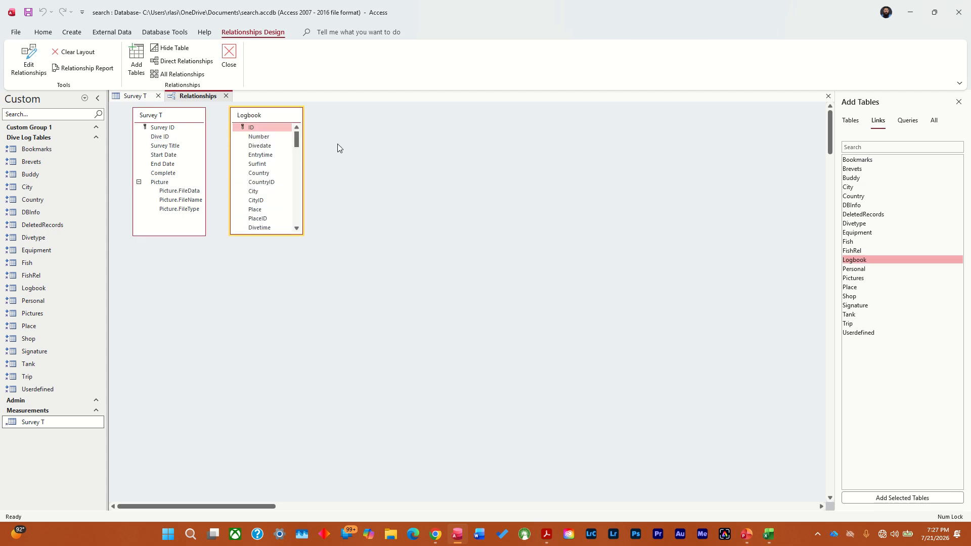
Step: Create a relationship from Survey T's Dive ID field to Logbook's Number field
double_click(167, 138)
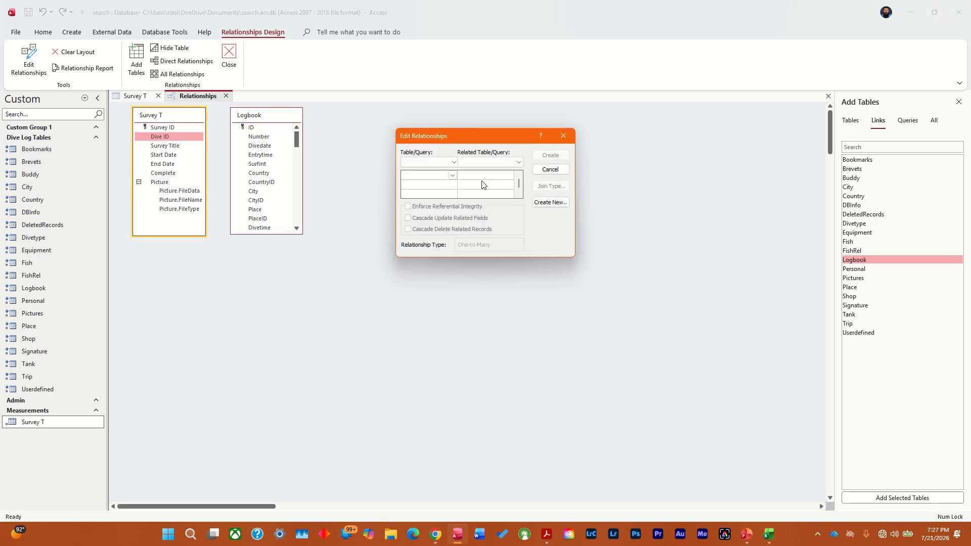
click(551, 202)
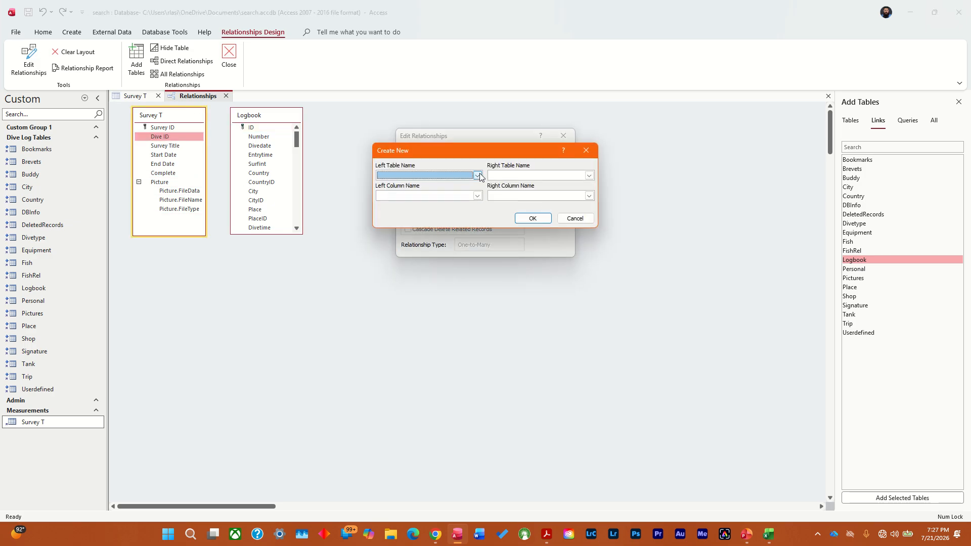
click(478, 175)
click(389, 192)
click(477, 196)
click(404, 209)
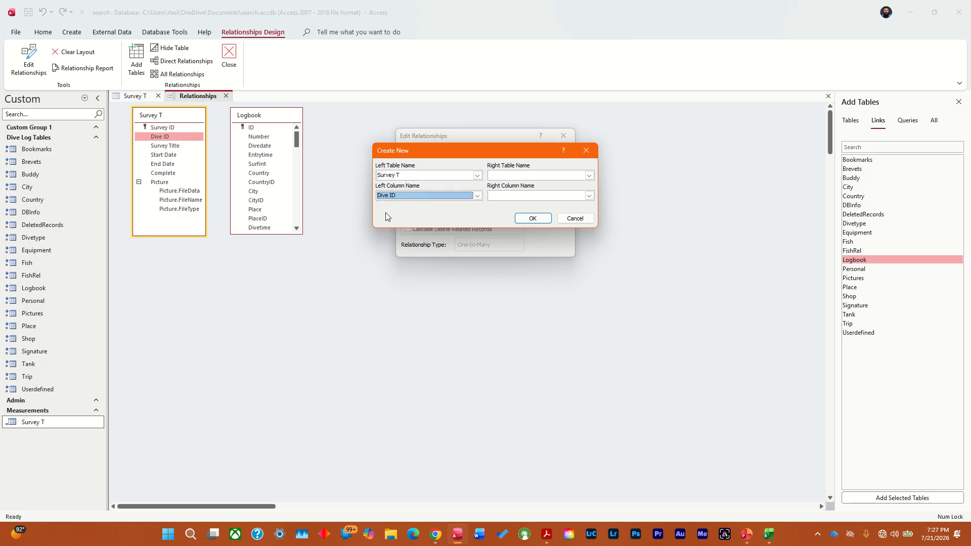
click(589, 175)
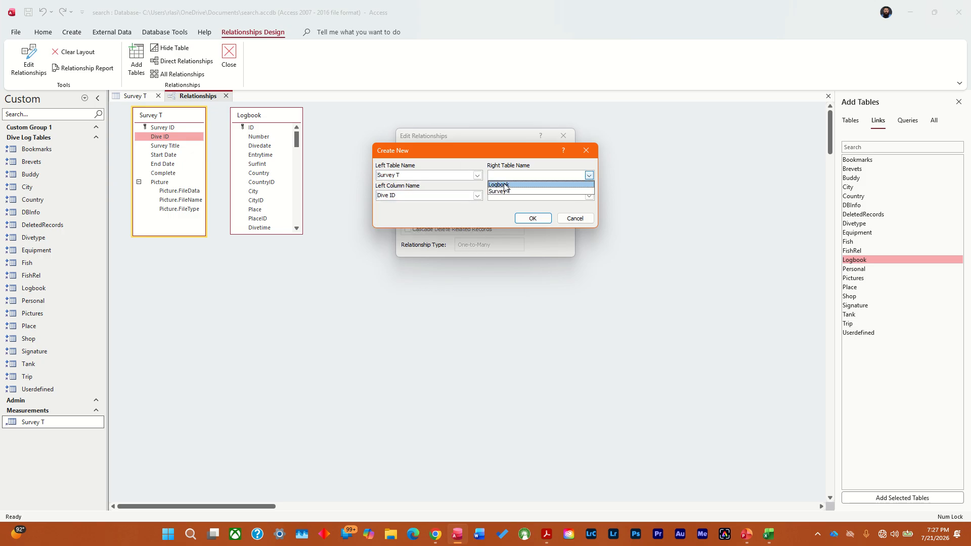
click(562, 184)
click(589, 196)
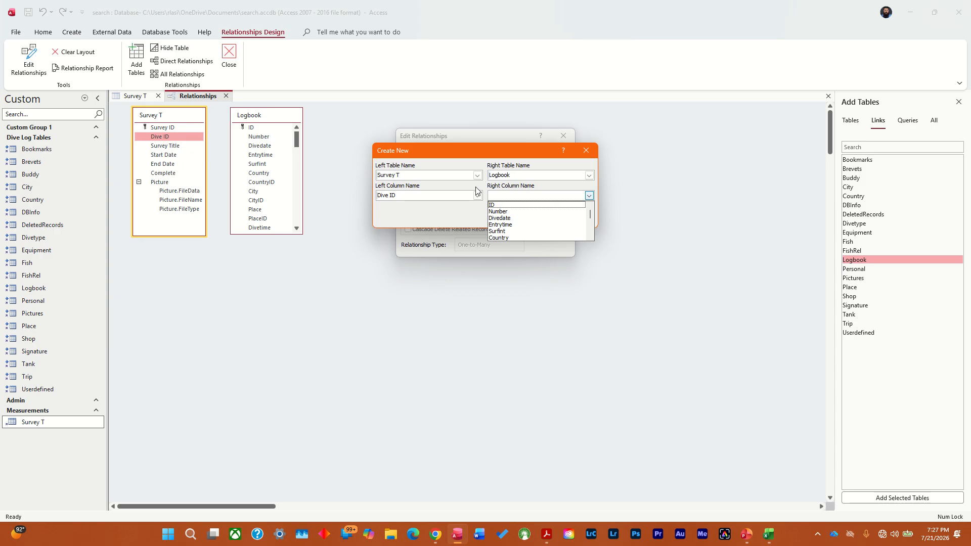
click(523, 211)
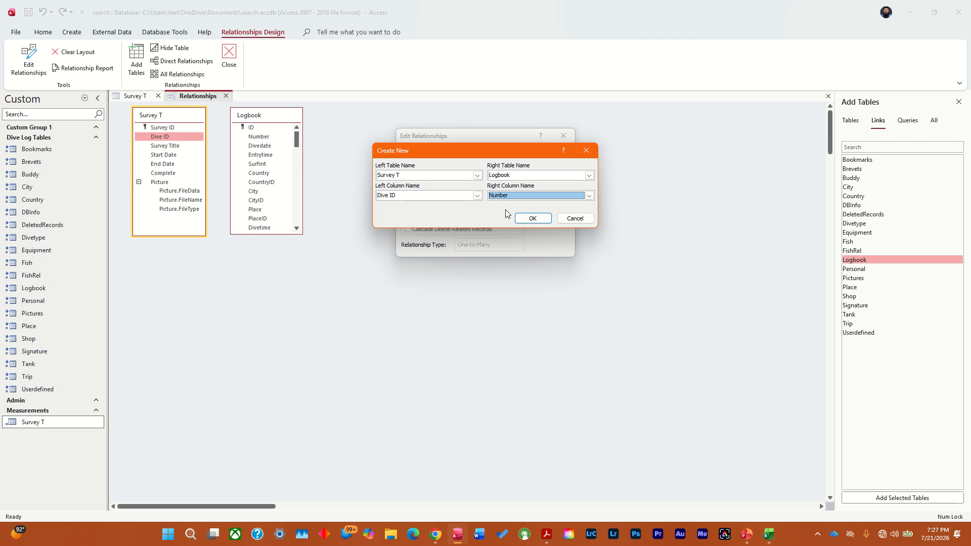
click(544, 221)
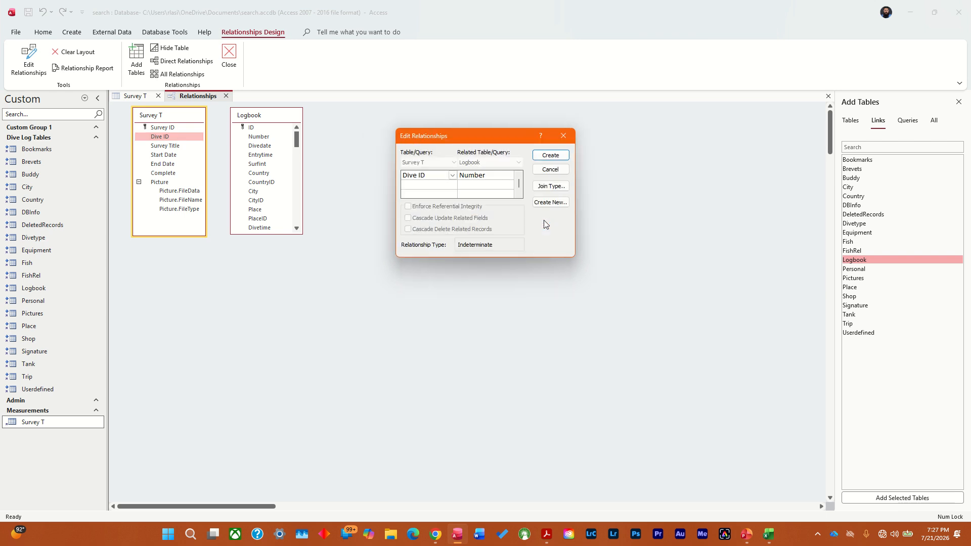
click(555, 154)
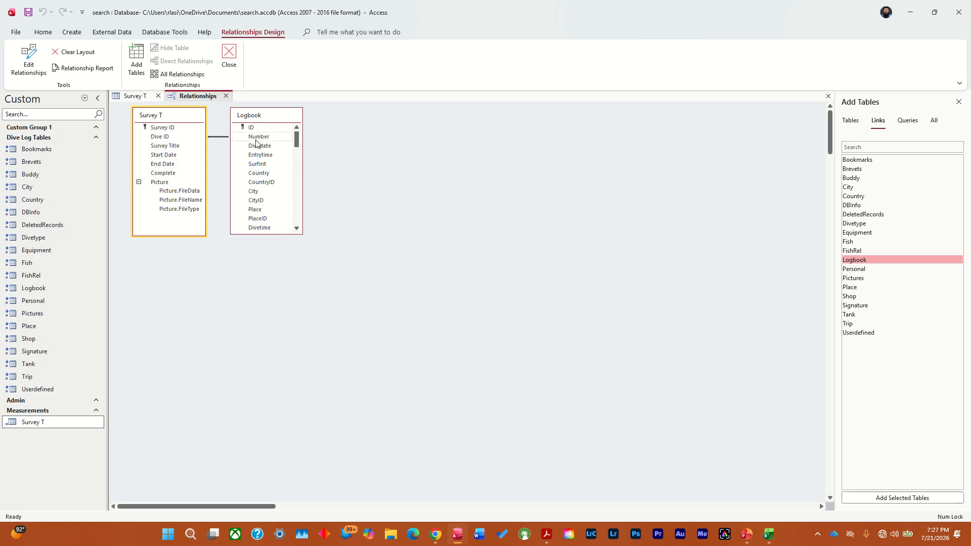
Step: Review the Survey T–Logbook relationship's settings without changing them, and close the Relationships window, saving its layout
double_click(220, 137)
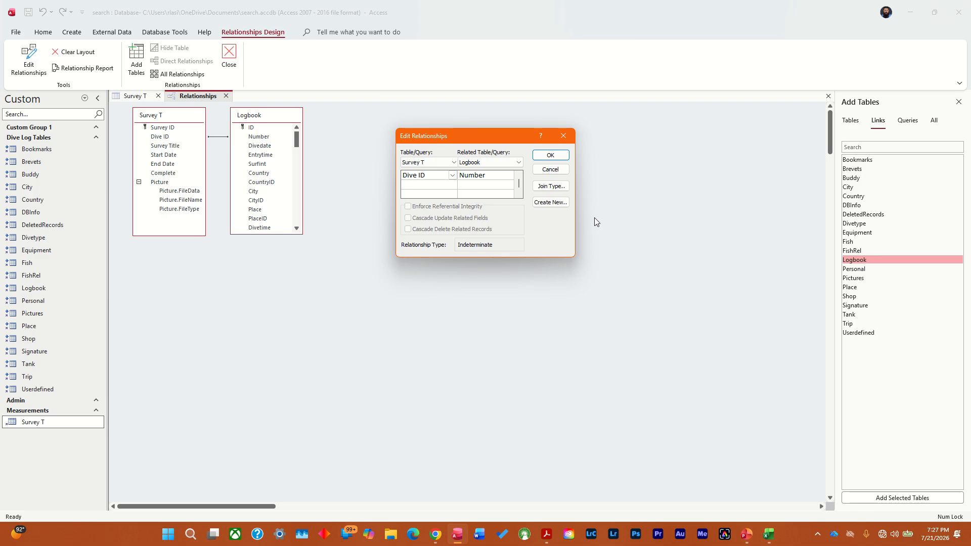
click(550, 170)
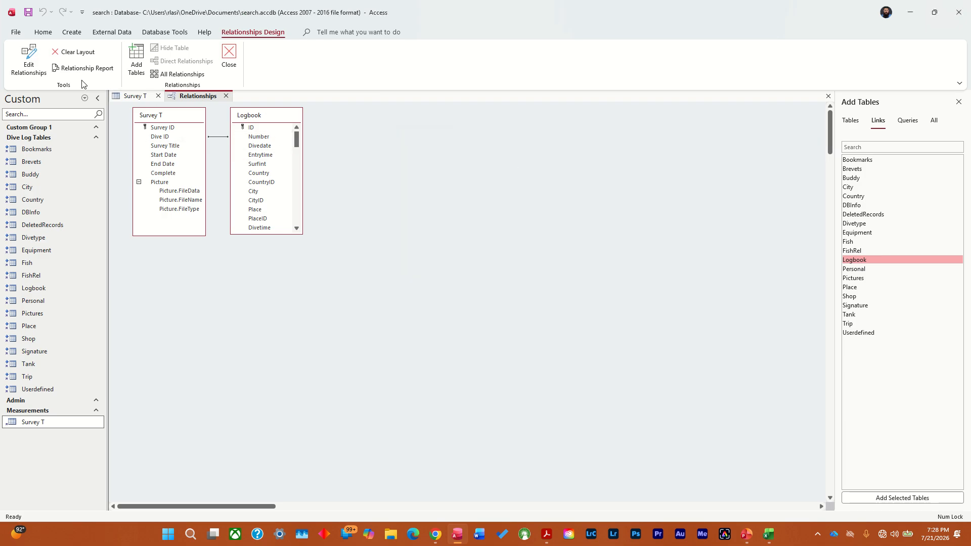
click(231, 61)
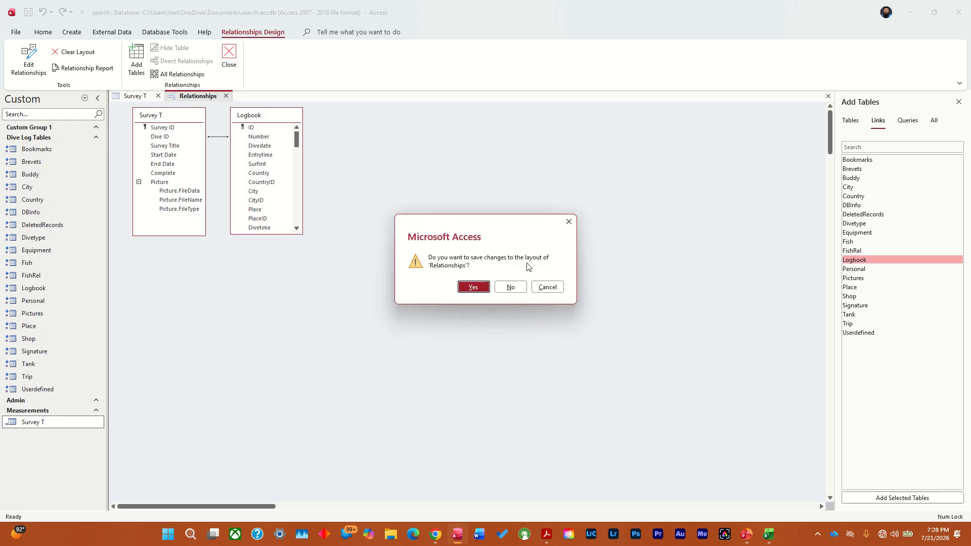
click(475, 288)
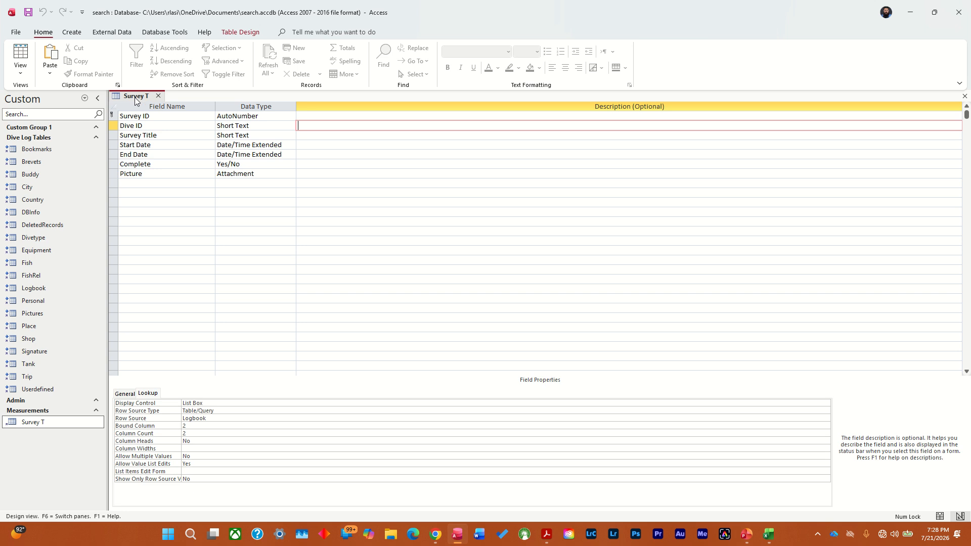
Step: In Survey T's Datasheet View, reselect 31 as the survey's Dive ID and widen the Survey Title column to fit its text
click(26, 73)
click(36, 91)
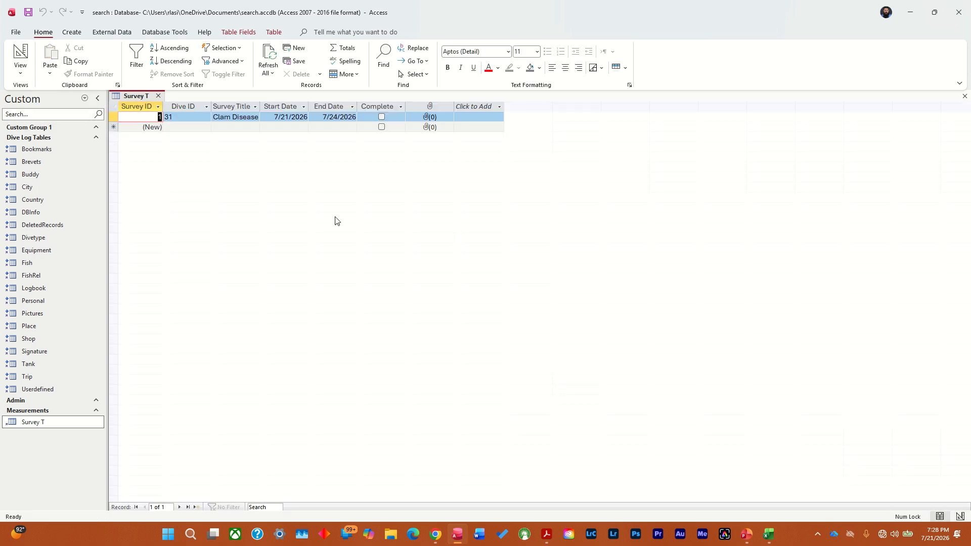
click(202, 117)
click(207, 118)
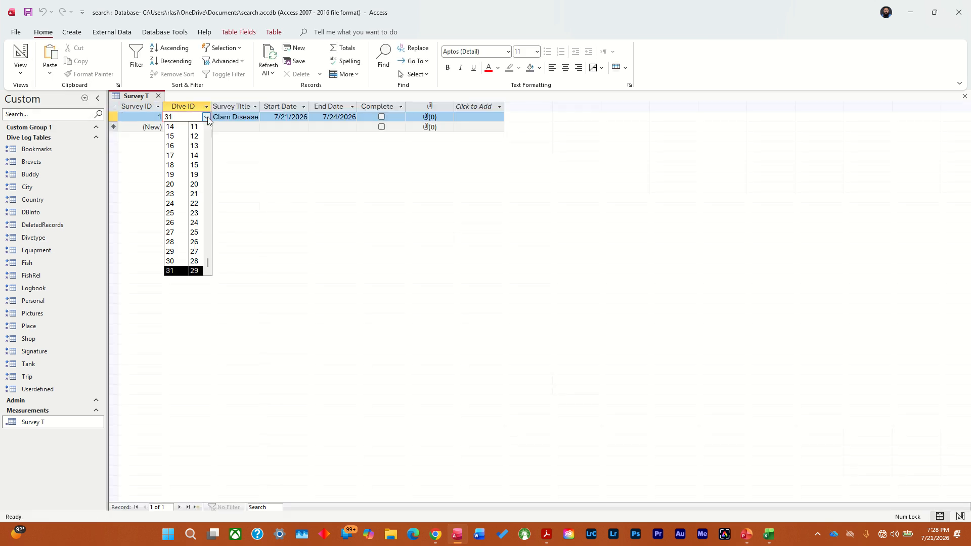
click(192, 271)
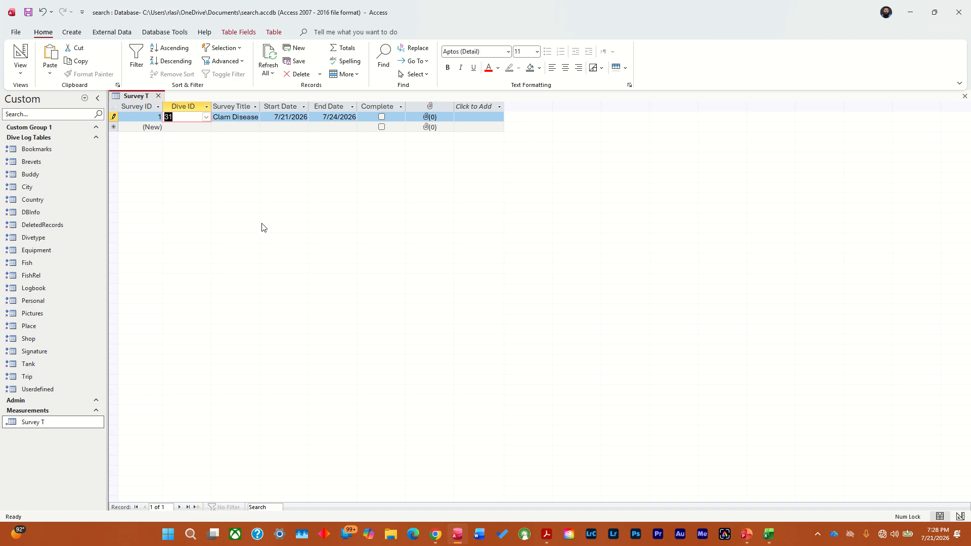
click(206, 117)
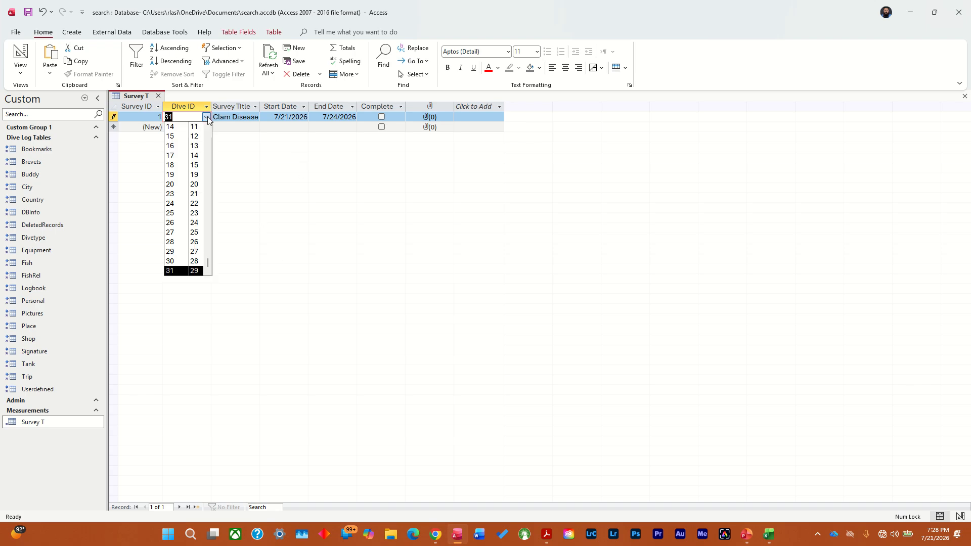
click(195, 272)
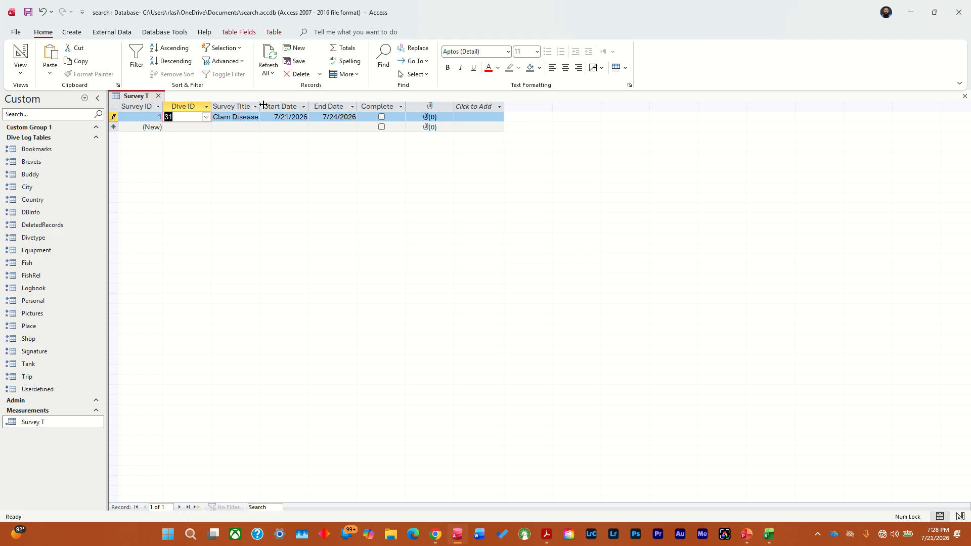
drag(287, 109, 289, 109)
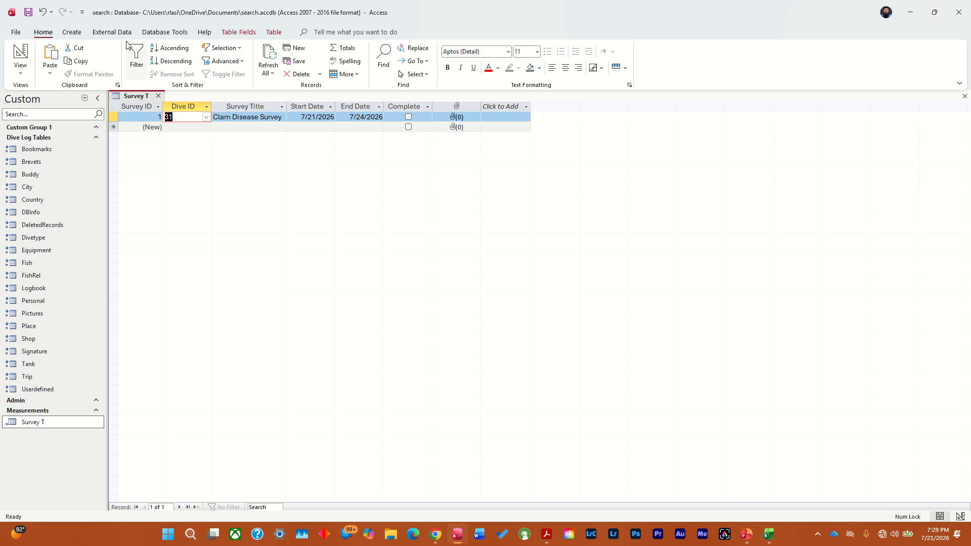
click(69, 33)
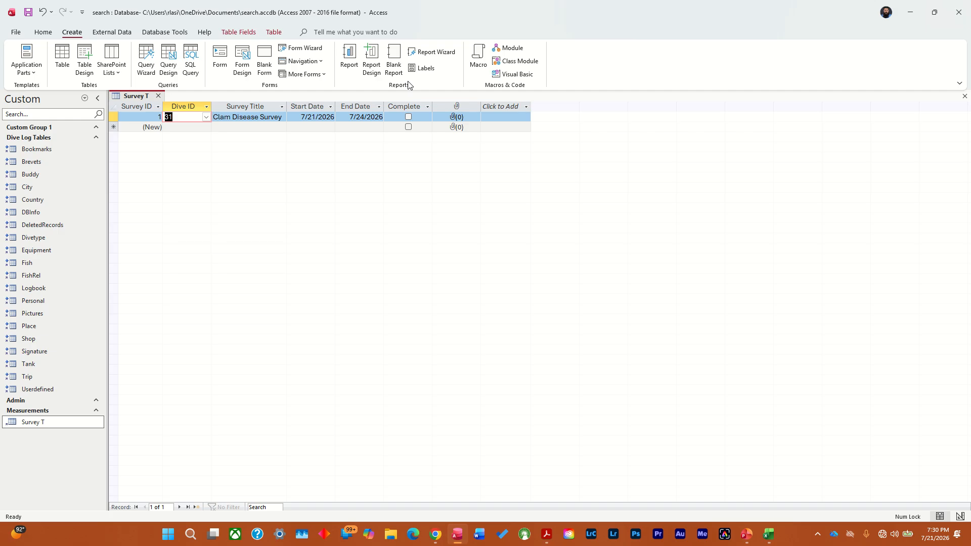
mouse_move(528, 3)
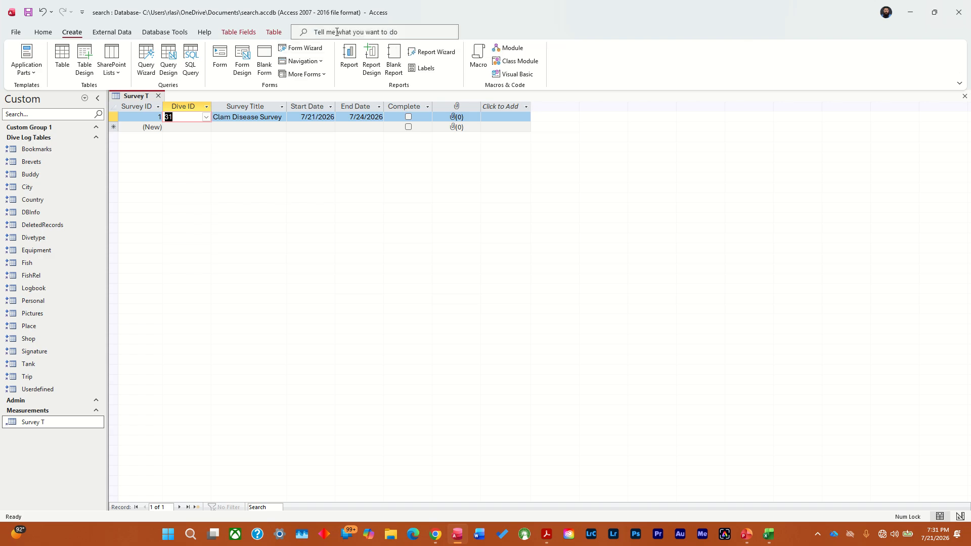
mouse_move(394, 4)
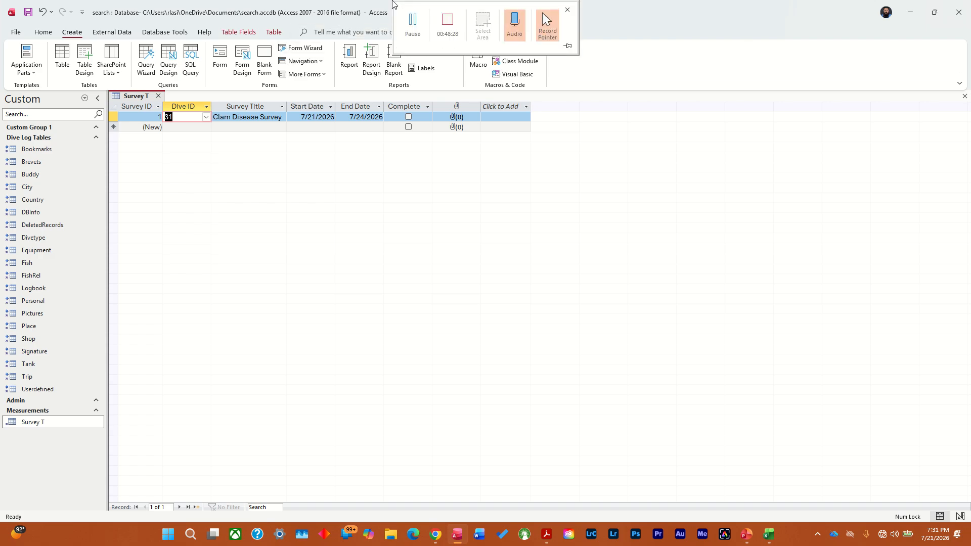